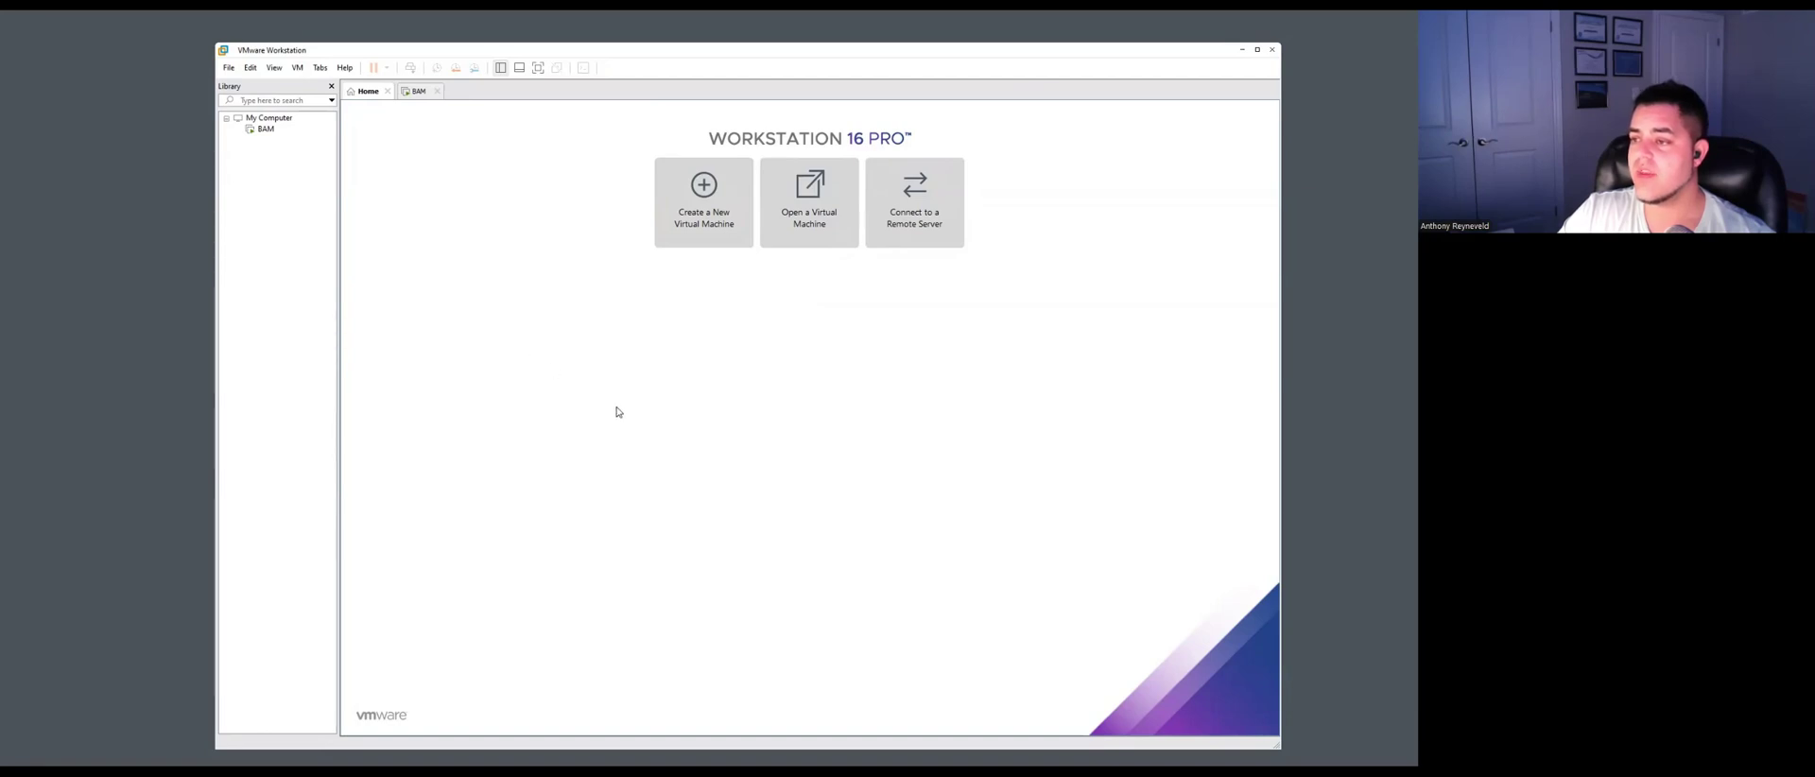
Start a custom new virtual machine that installs from the bam_installer ISO disc image.
left_click(704, 209)
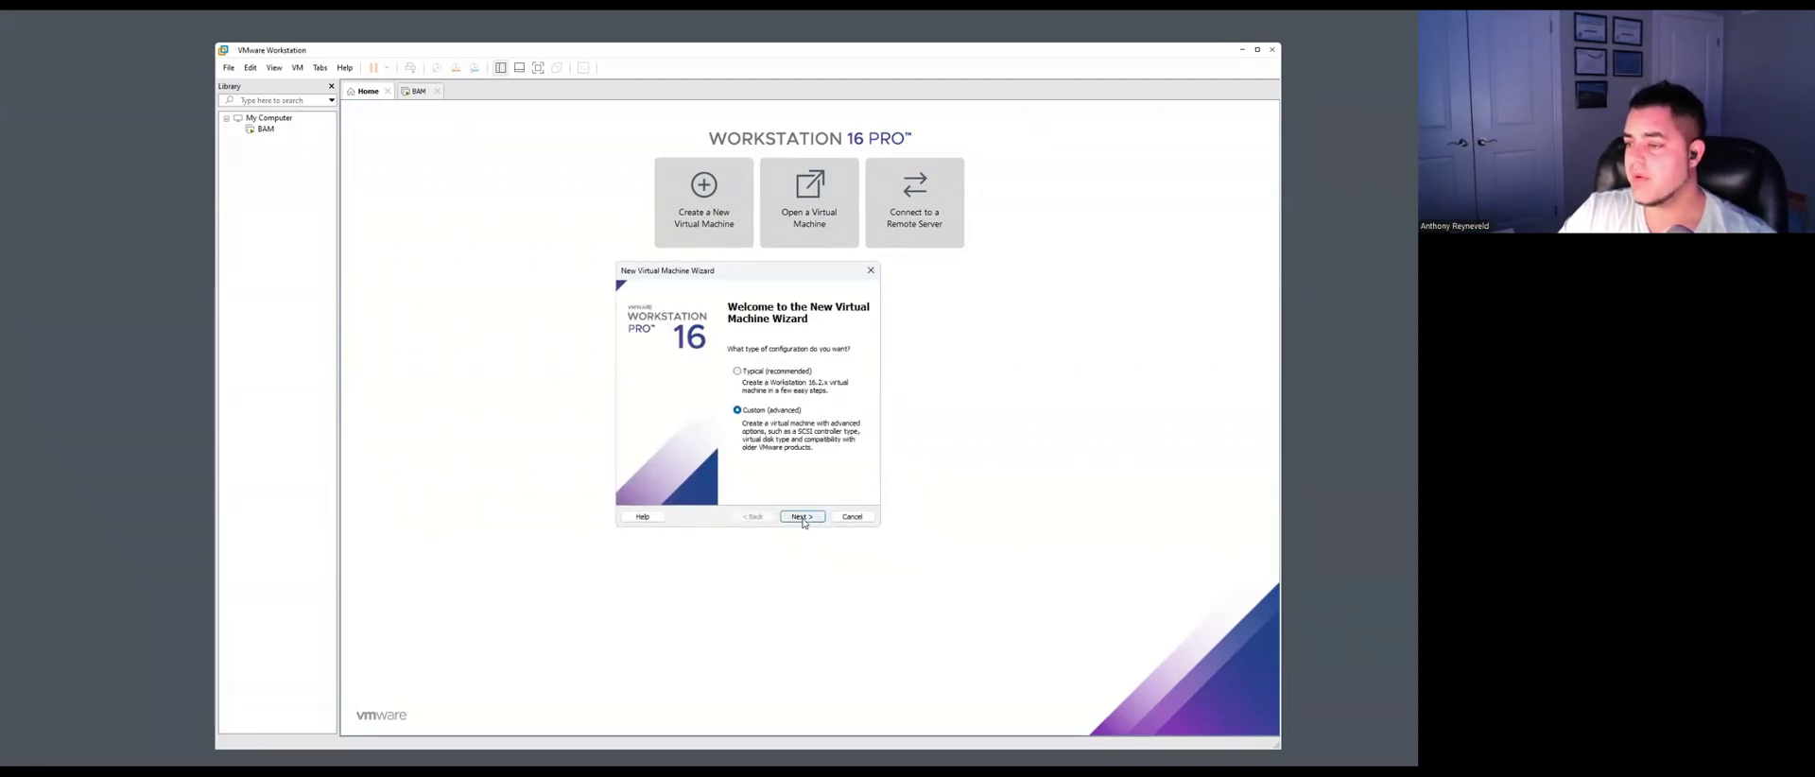
left_click(801, 517)
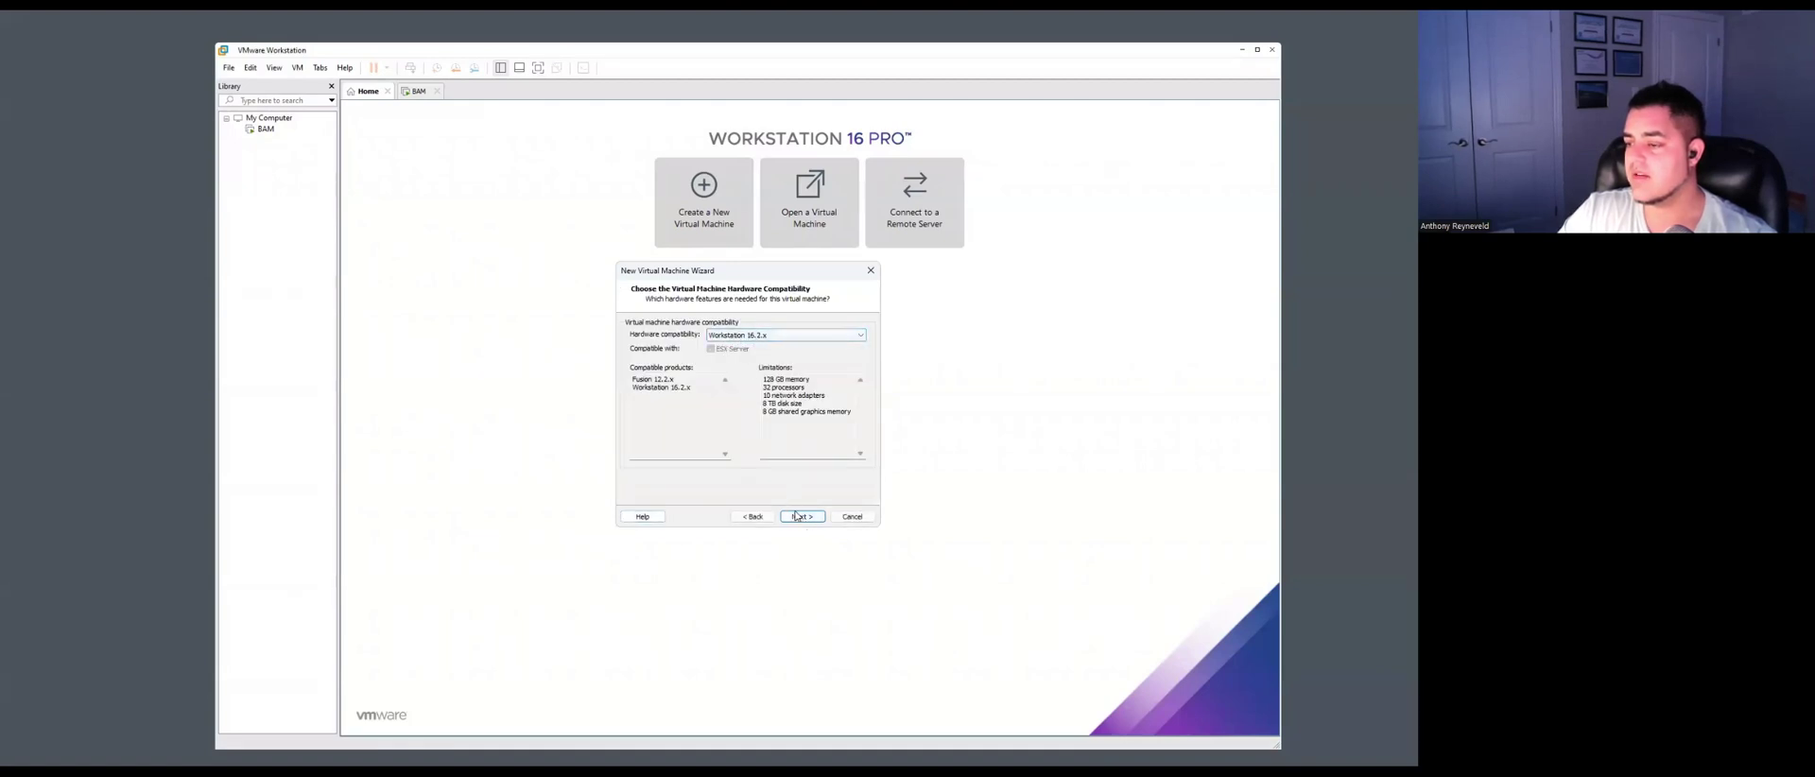
left_click(802, 517)
left_click(638, 399)
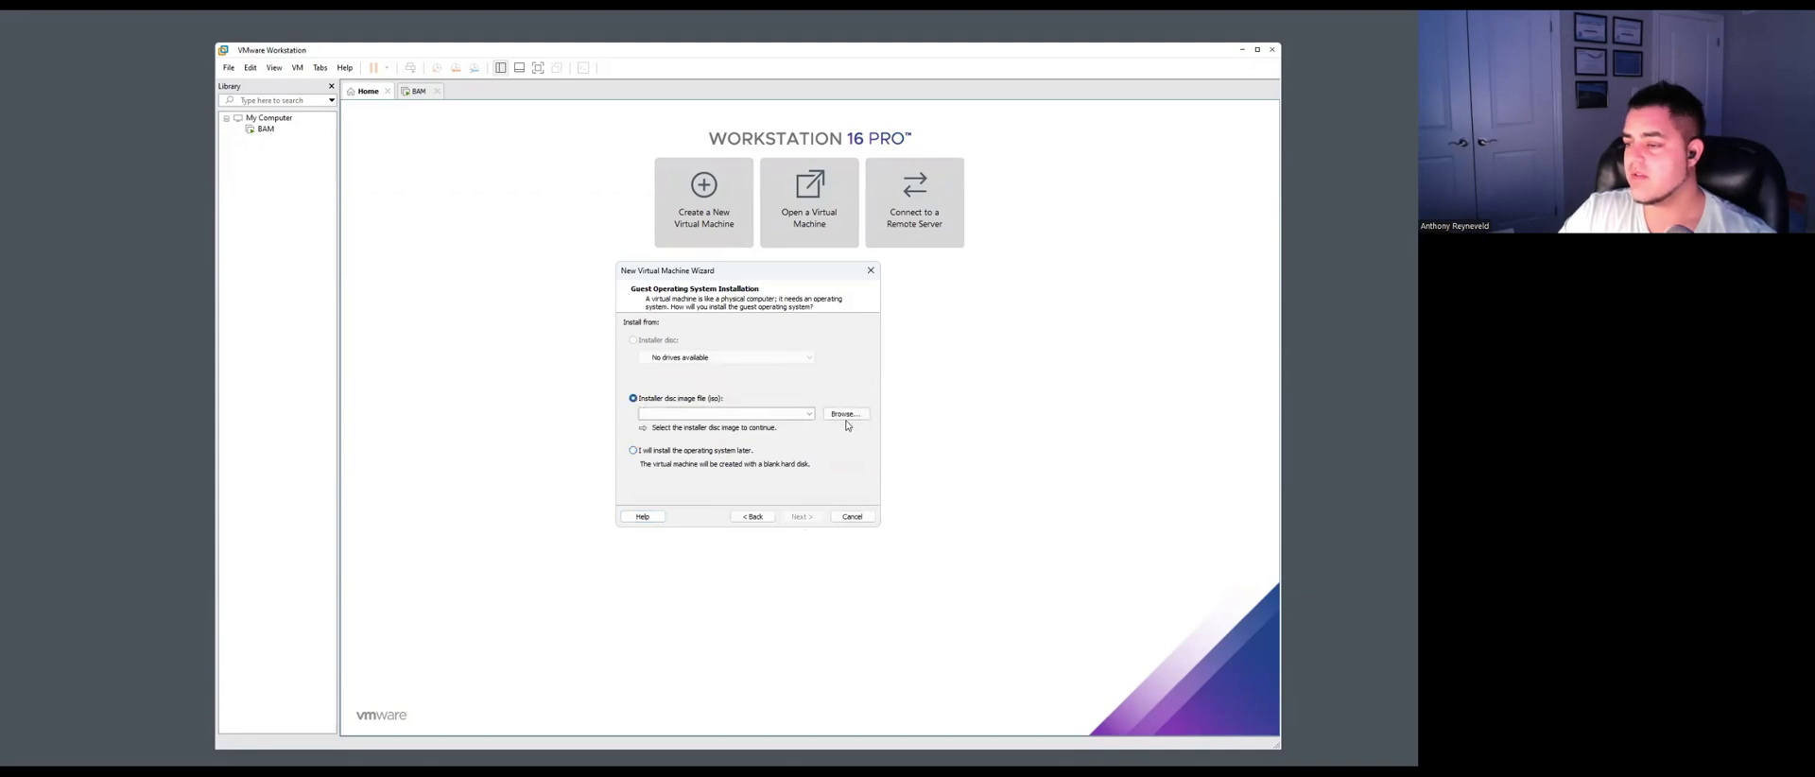
left_click(846, 415)
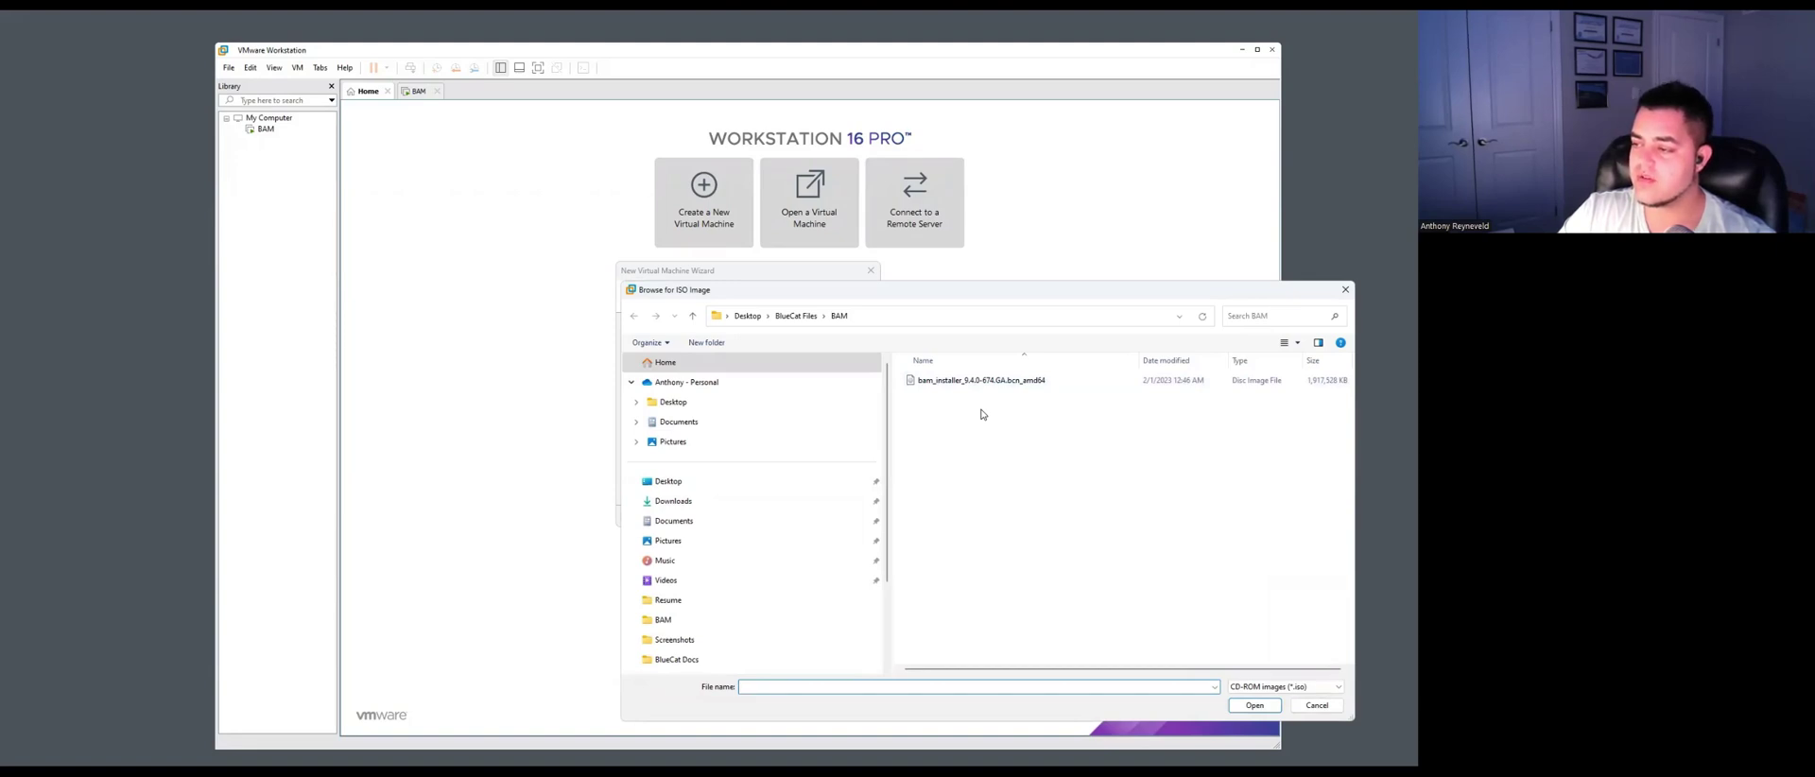
double_click(993, 381)
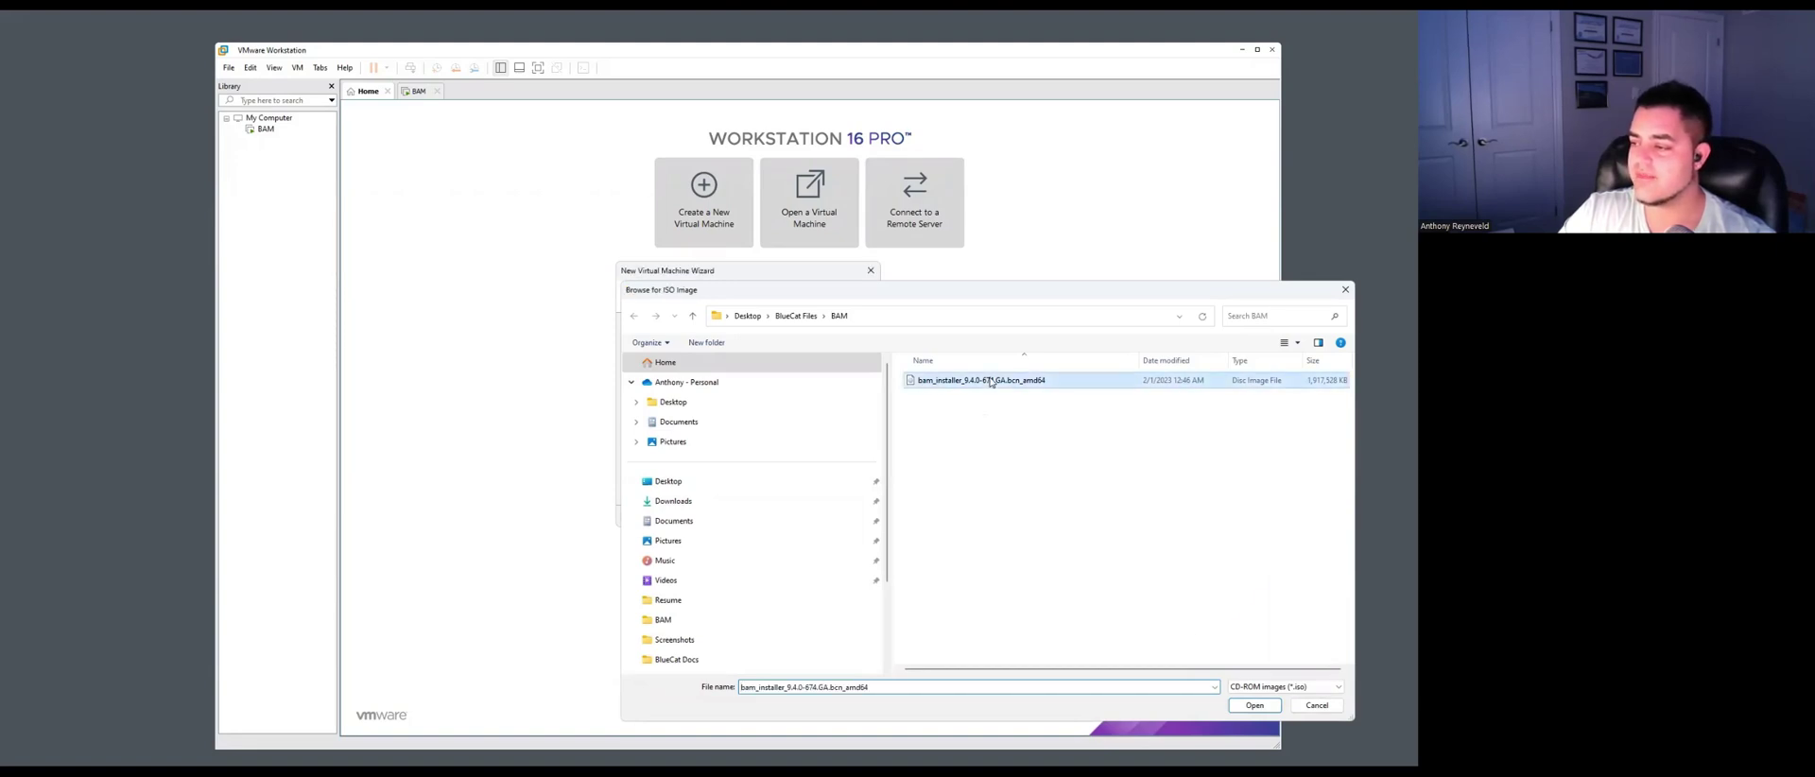
left_click(802, 517)
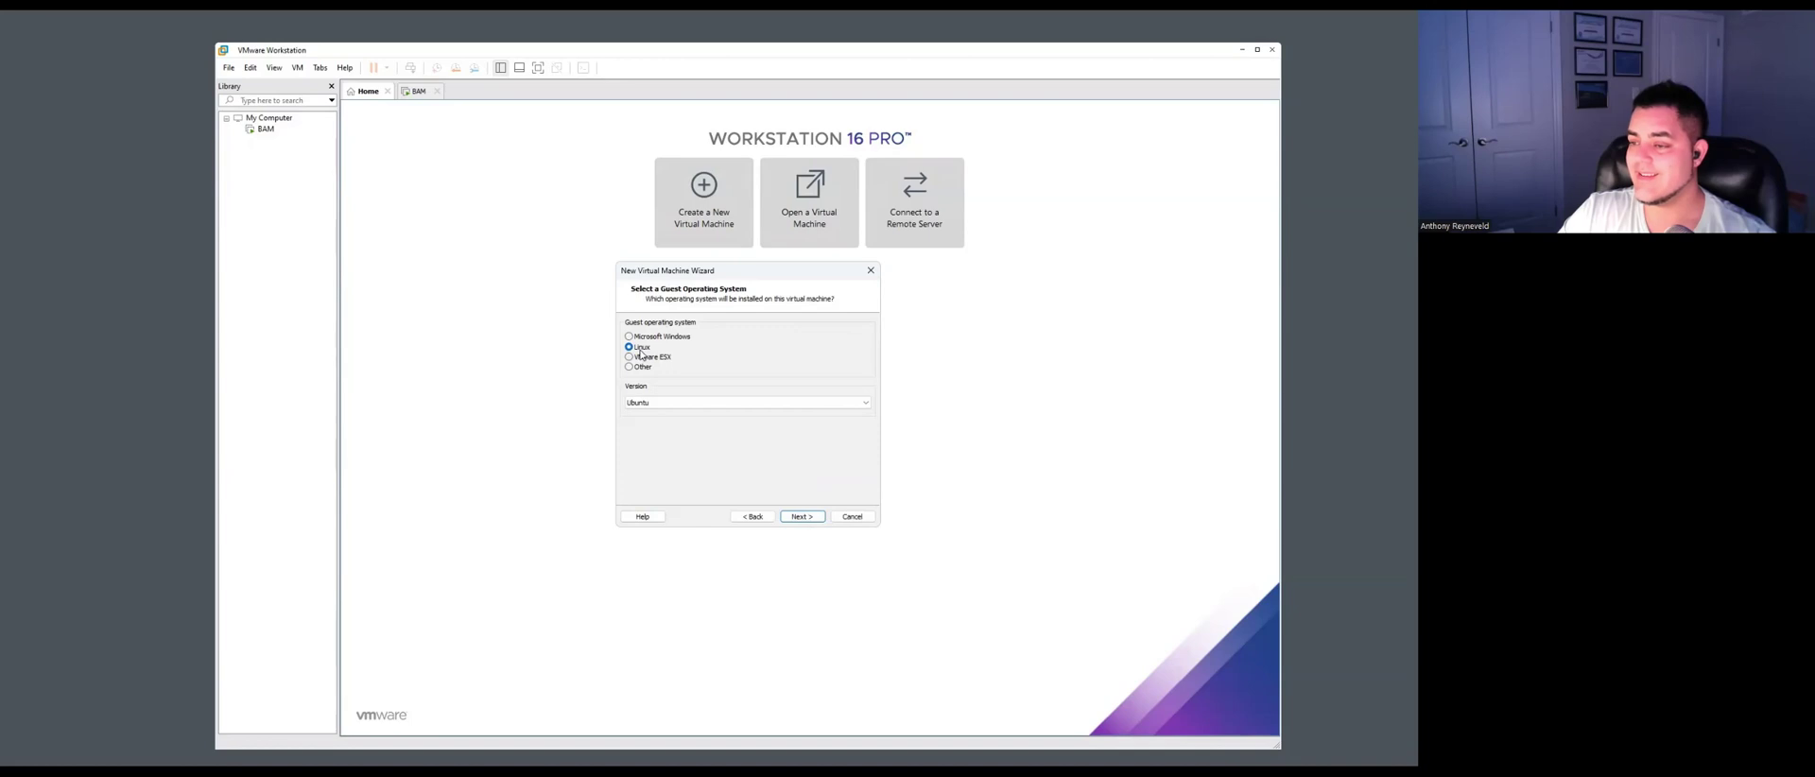
Name the Ubuntu VM BAM2, keeping 2 processor cores, 4096 MB memory and NAT networking.
left_click(811, 521)
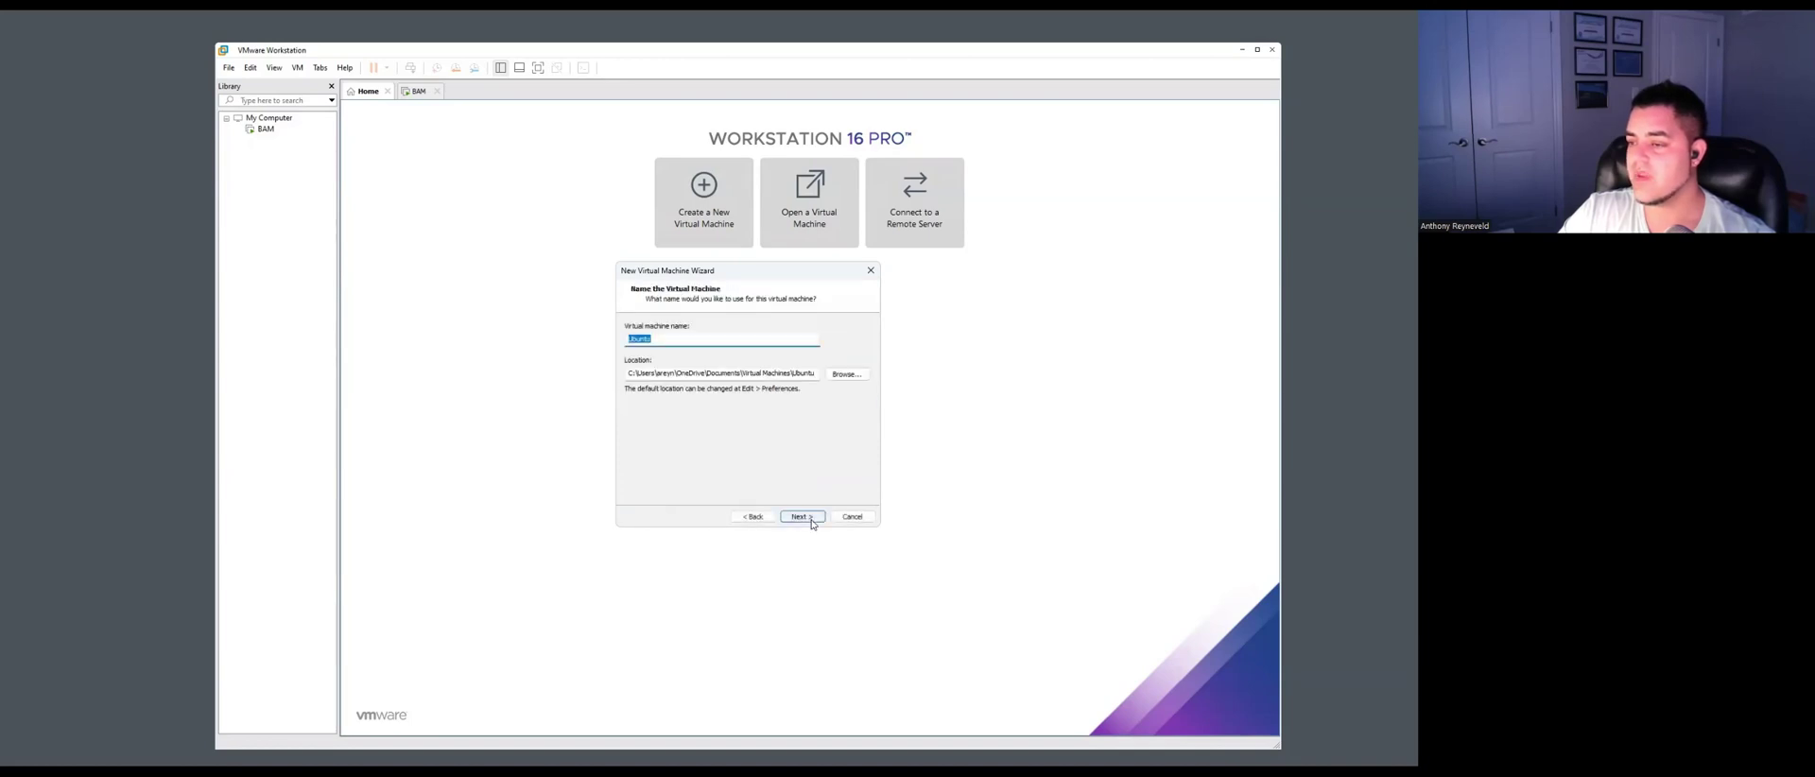
type("BAM2")
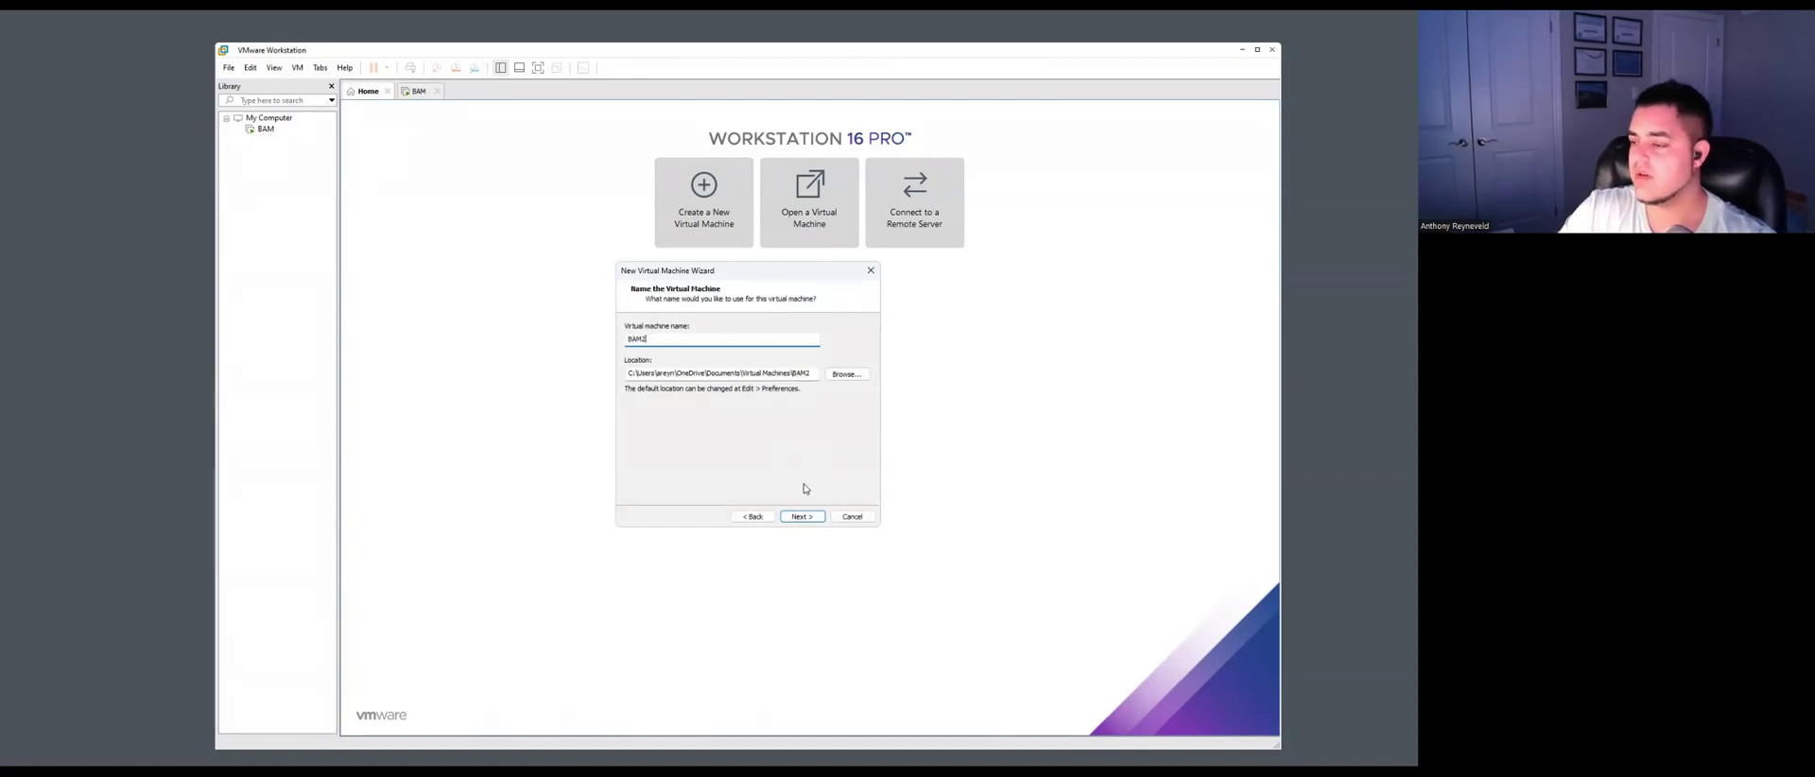
left_click(802, 517)
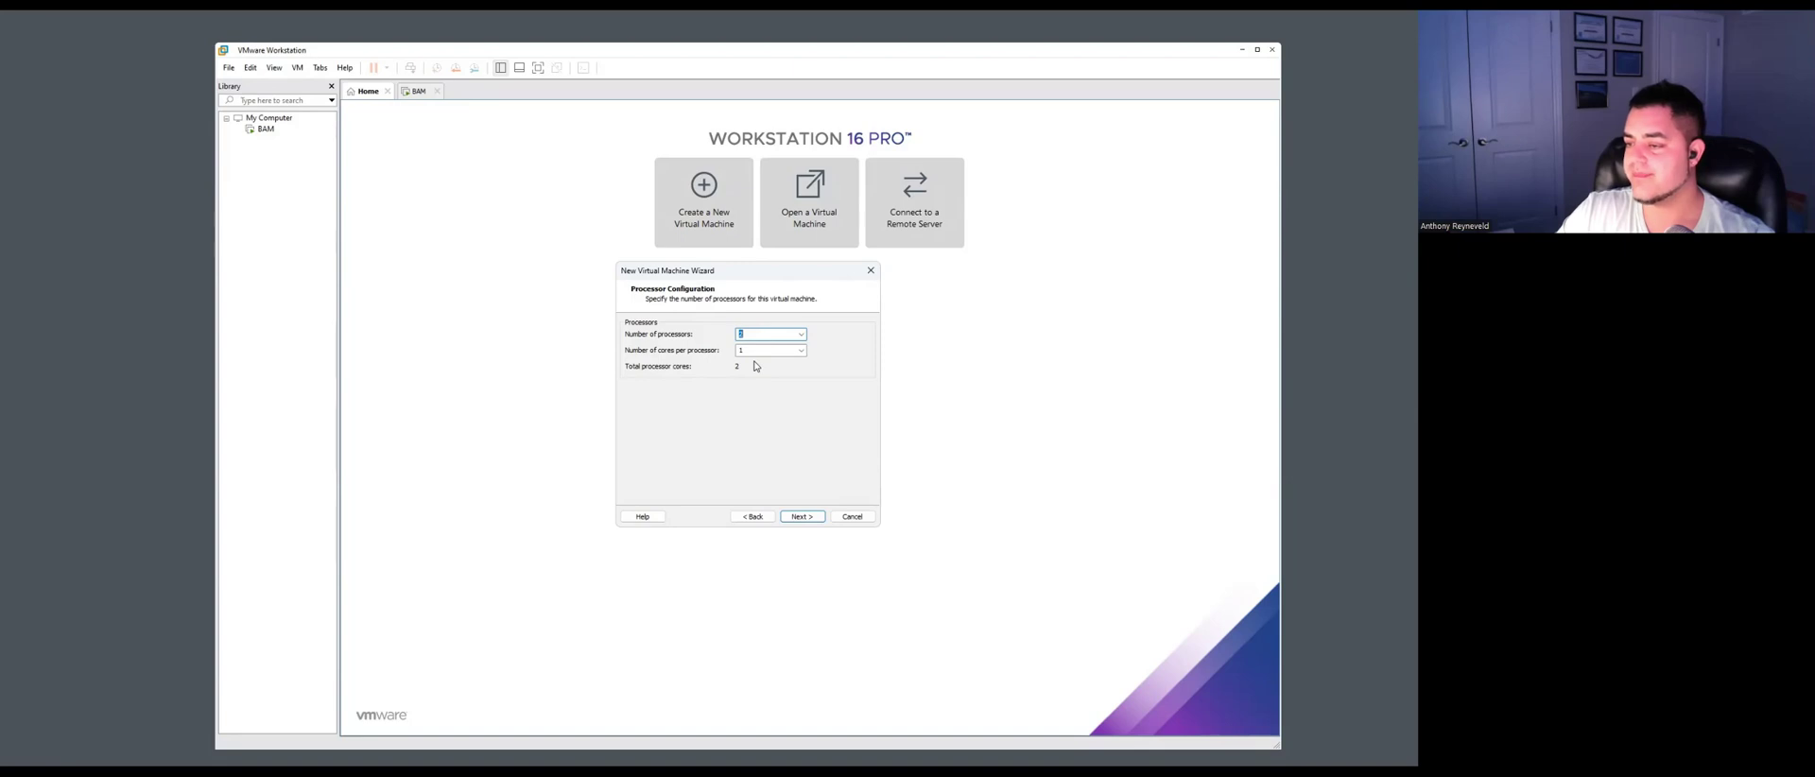
left_click(805, 519)
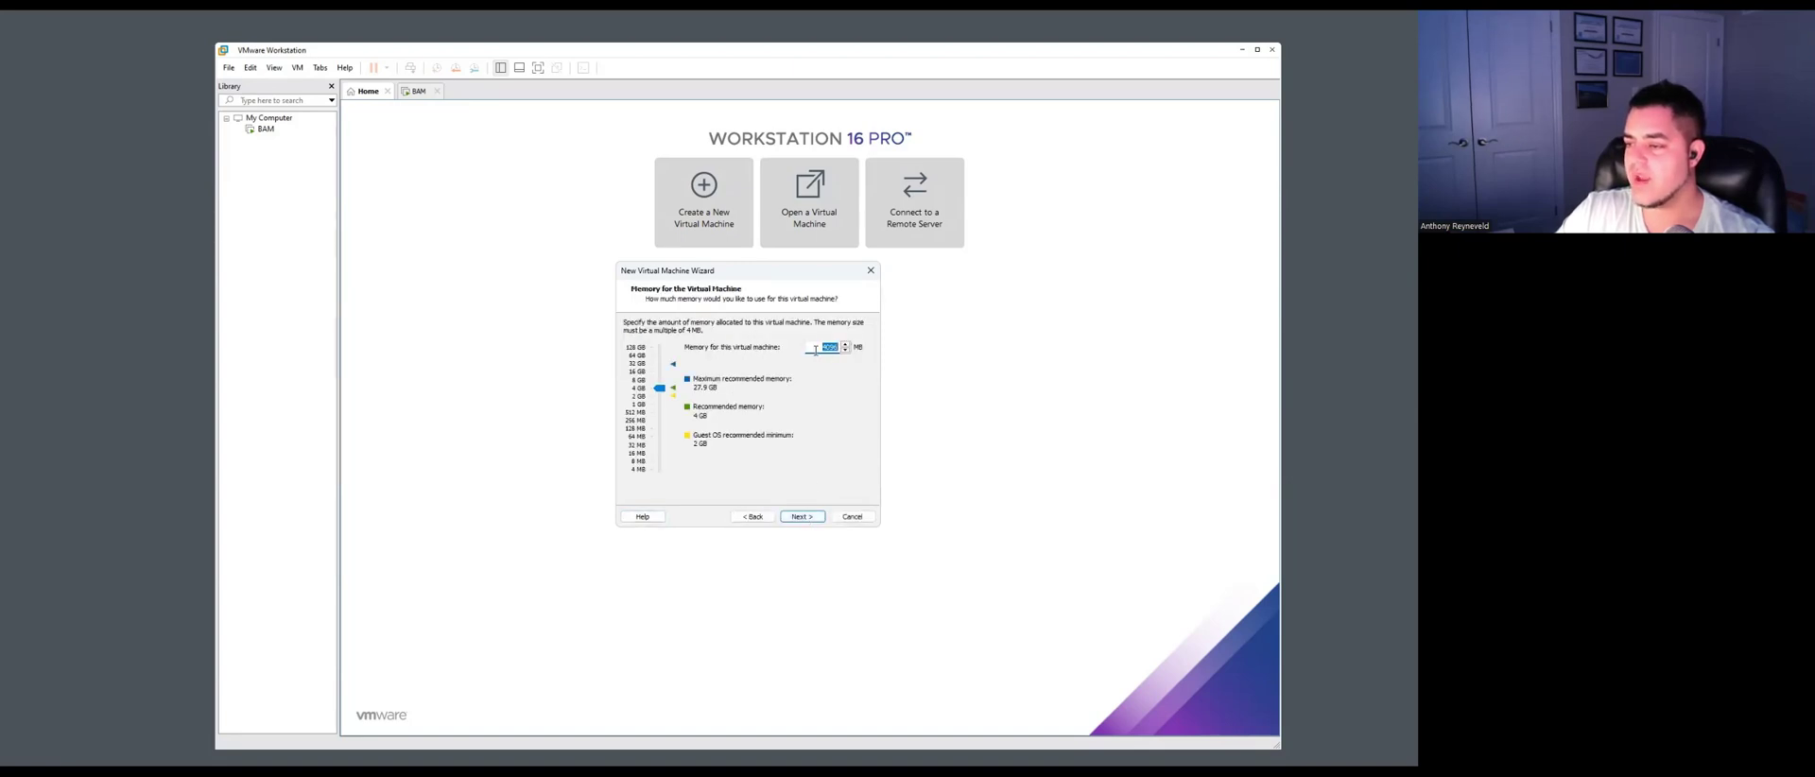
left_click(802, 516)
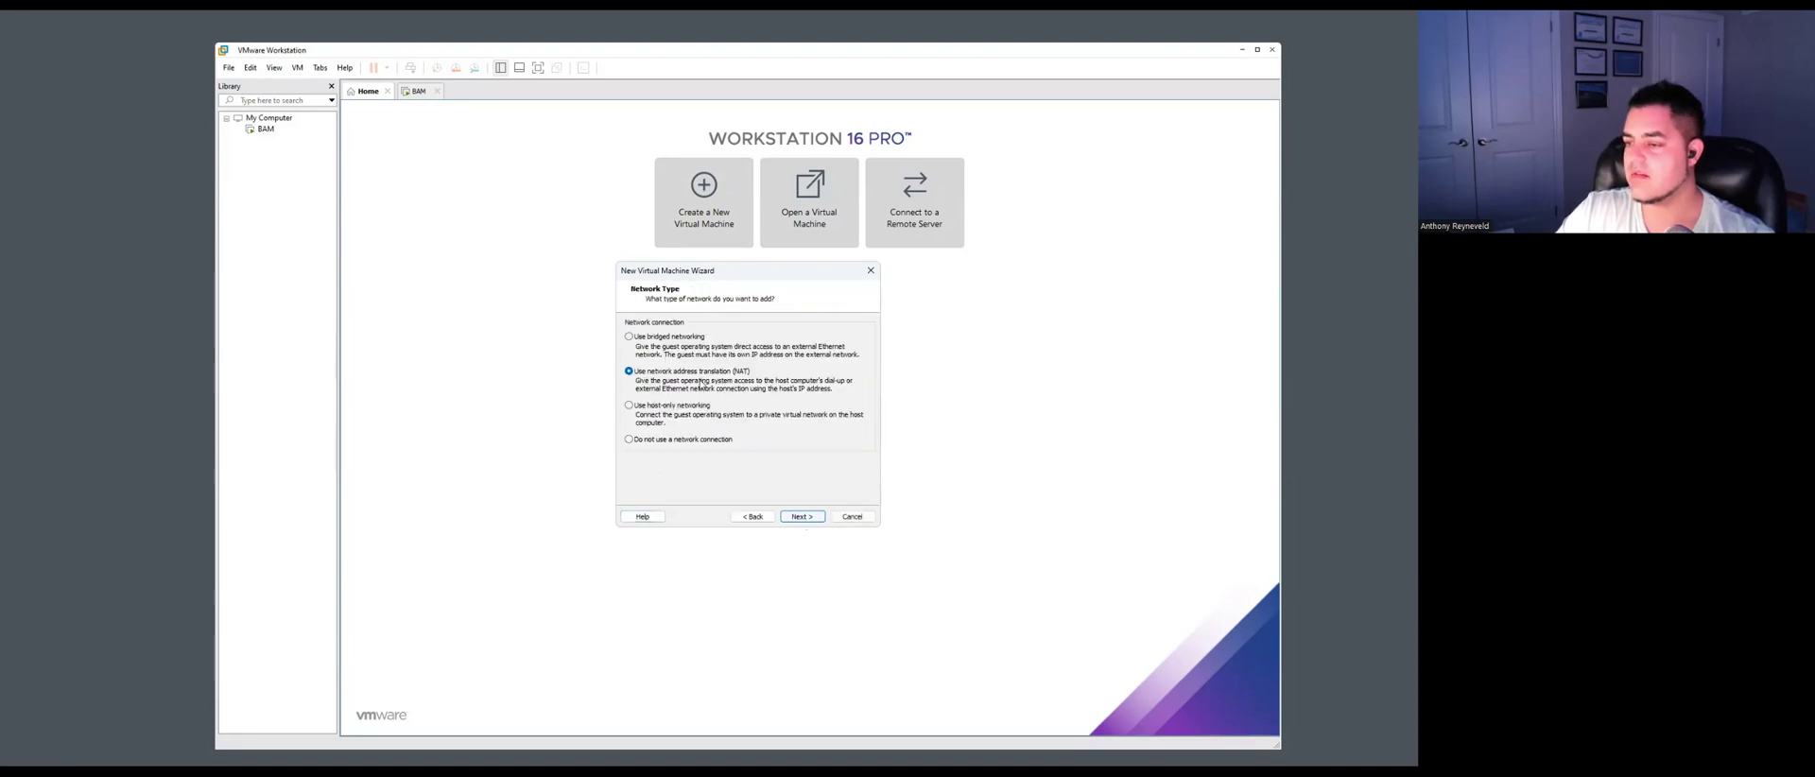
left_click(802, 516)
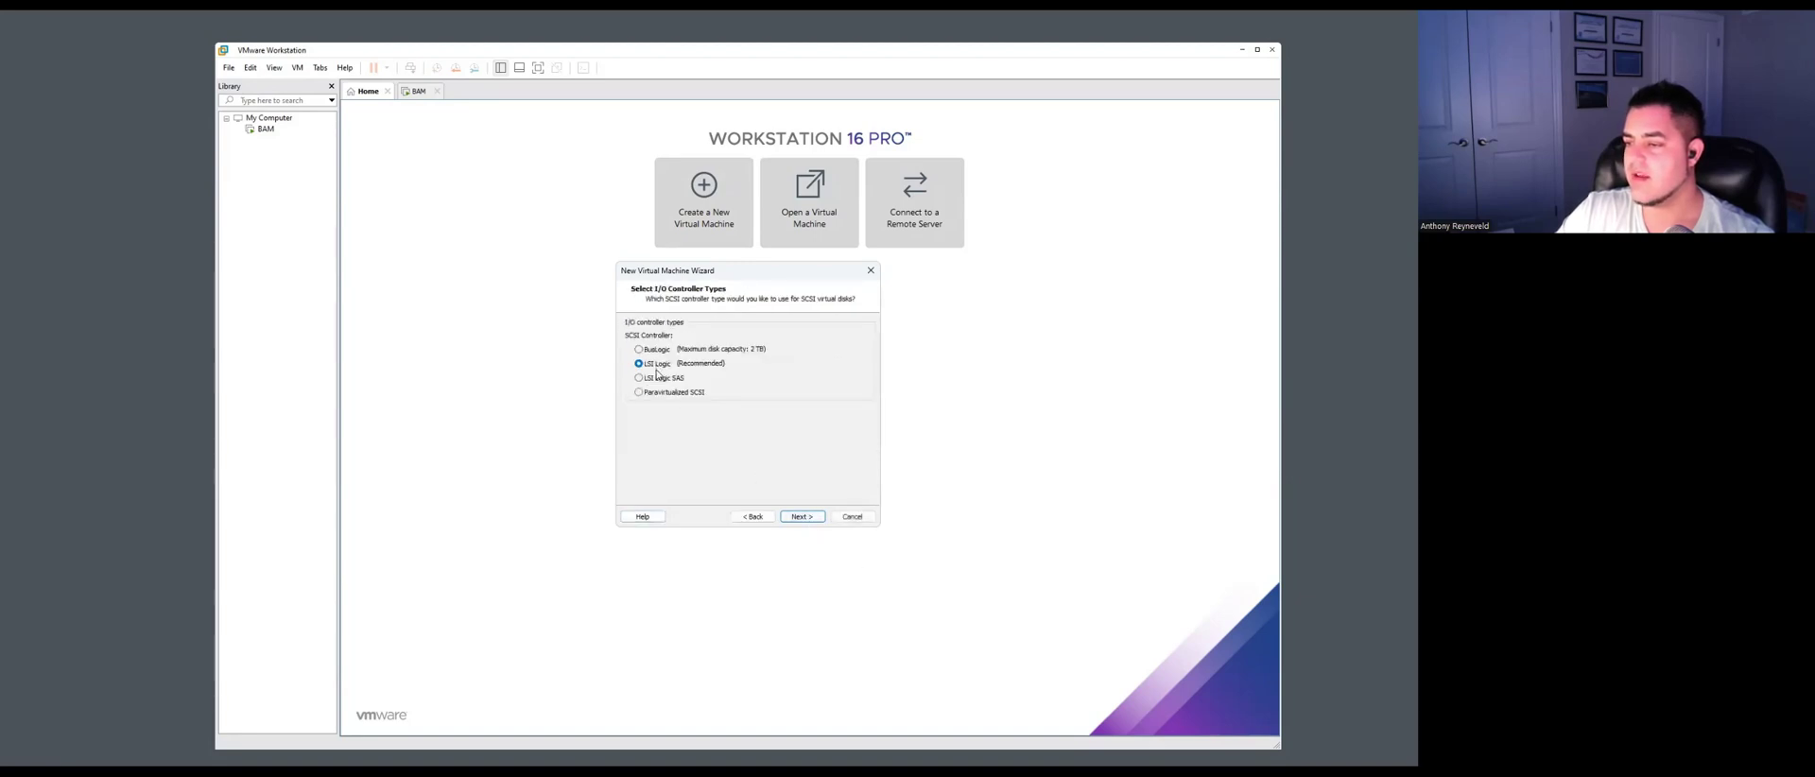
Keep LSI Logic and SCSI, and create a new 360 GB virtual disk stored as a single file.
left_click(802, 516)
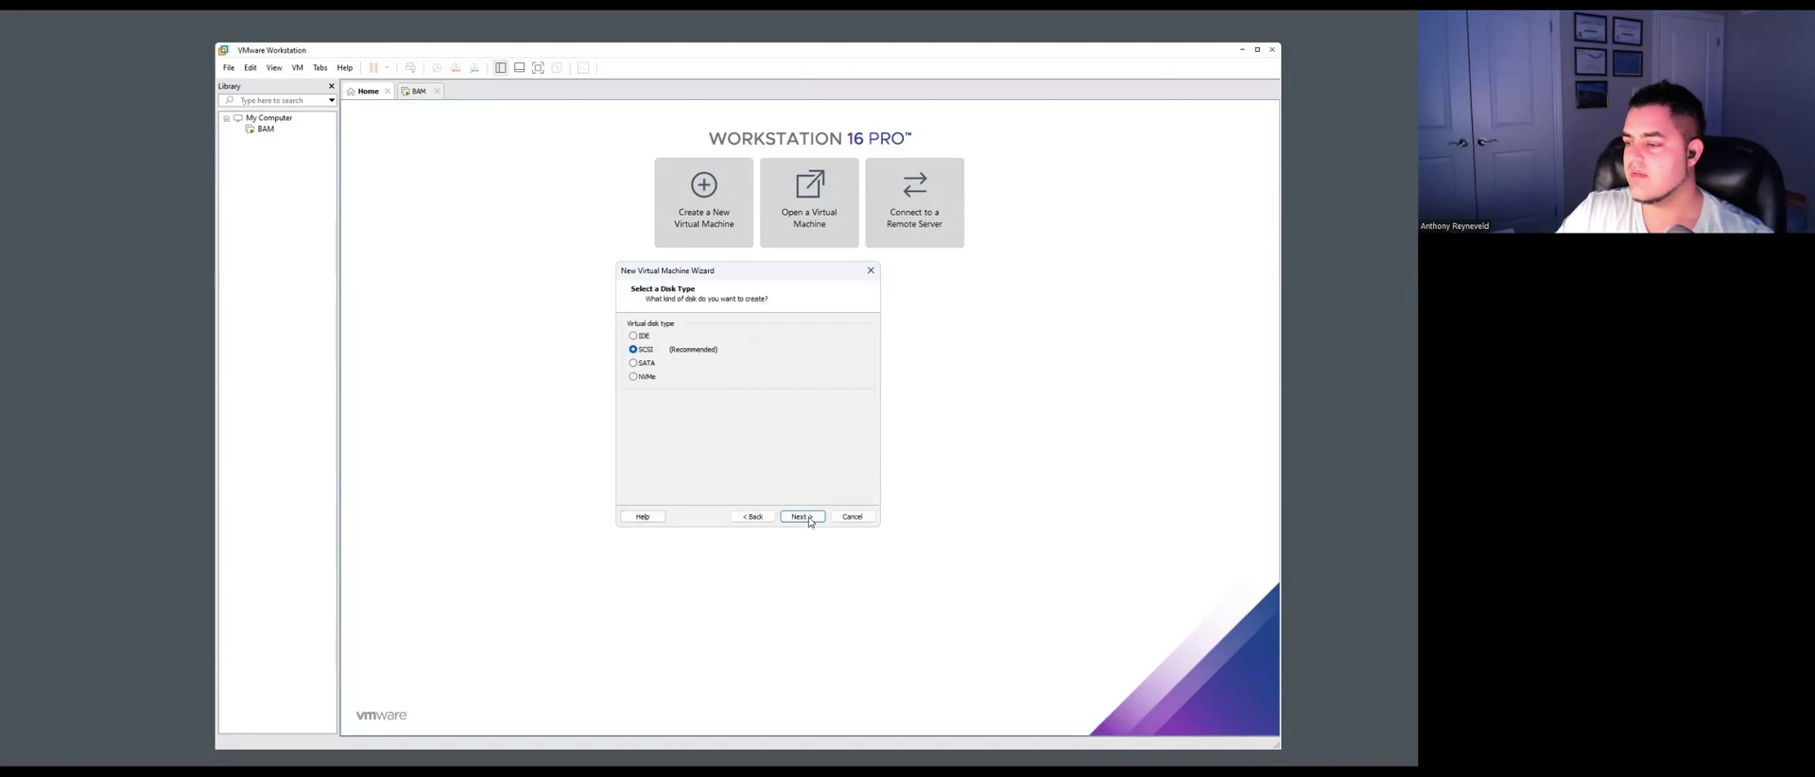
left_click(804, 516)
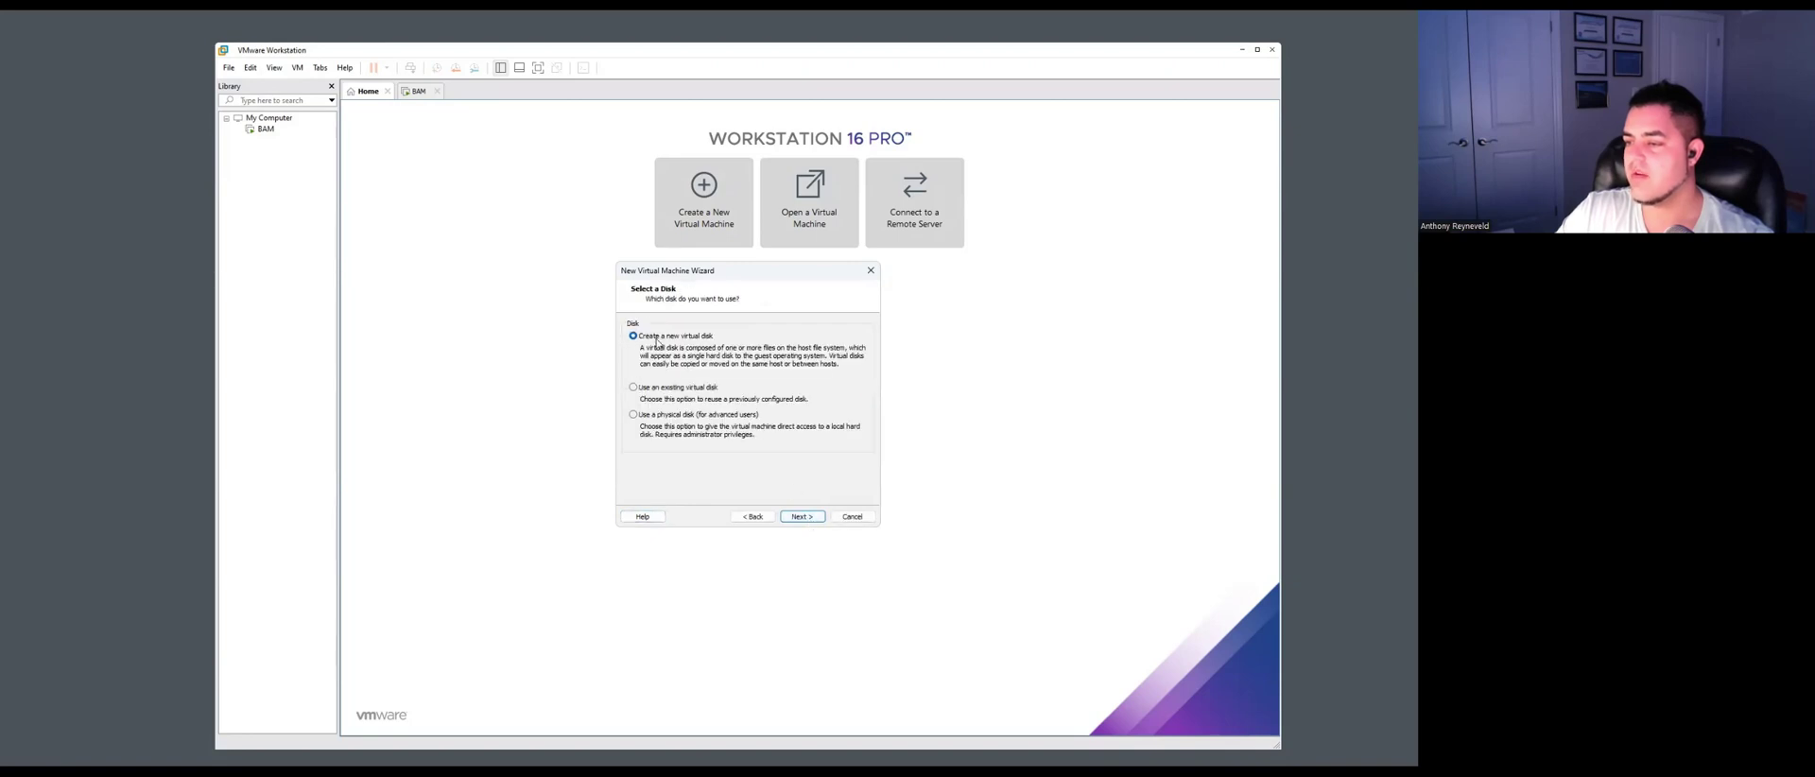
left_click(802, 516)
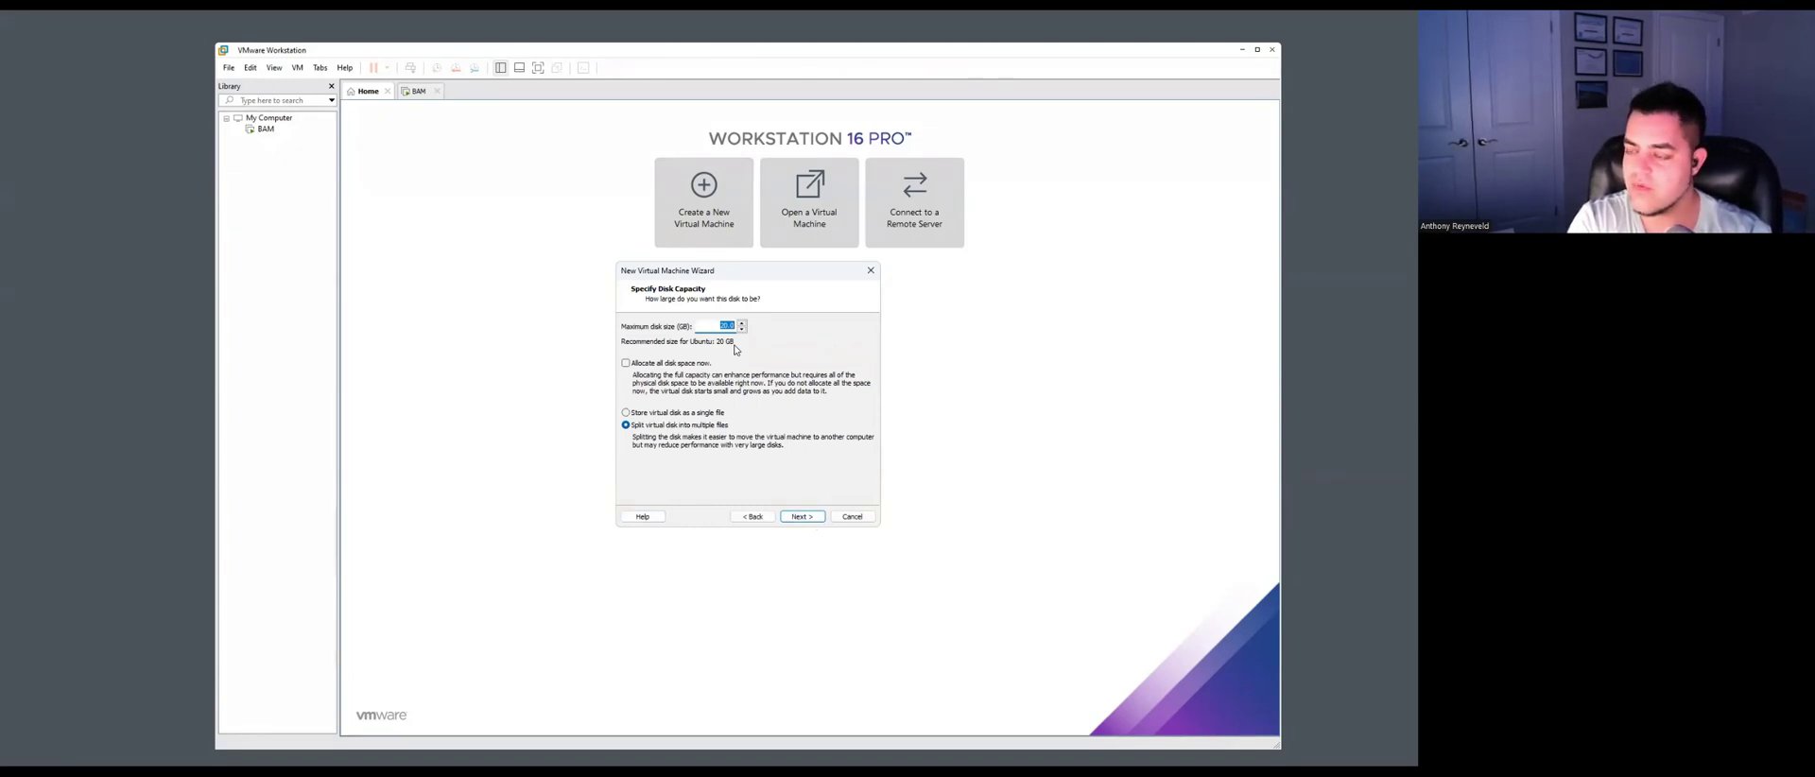
type("360")
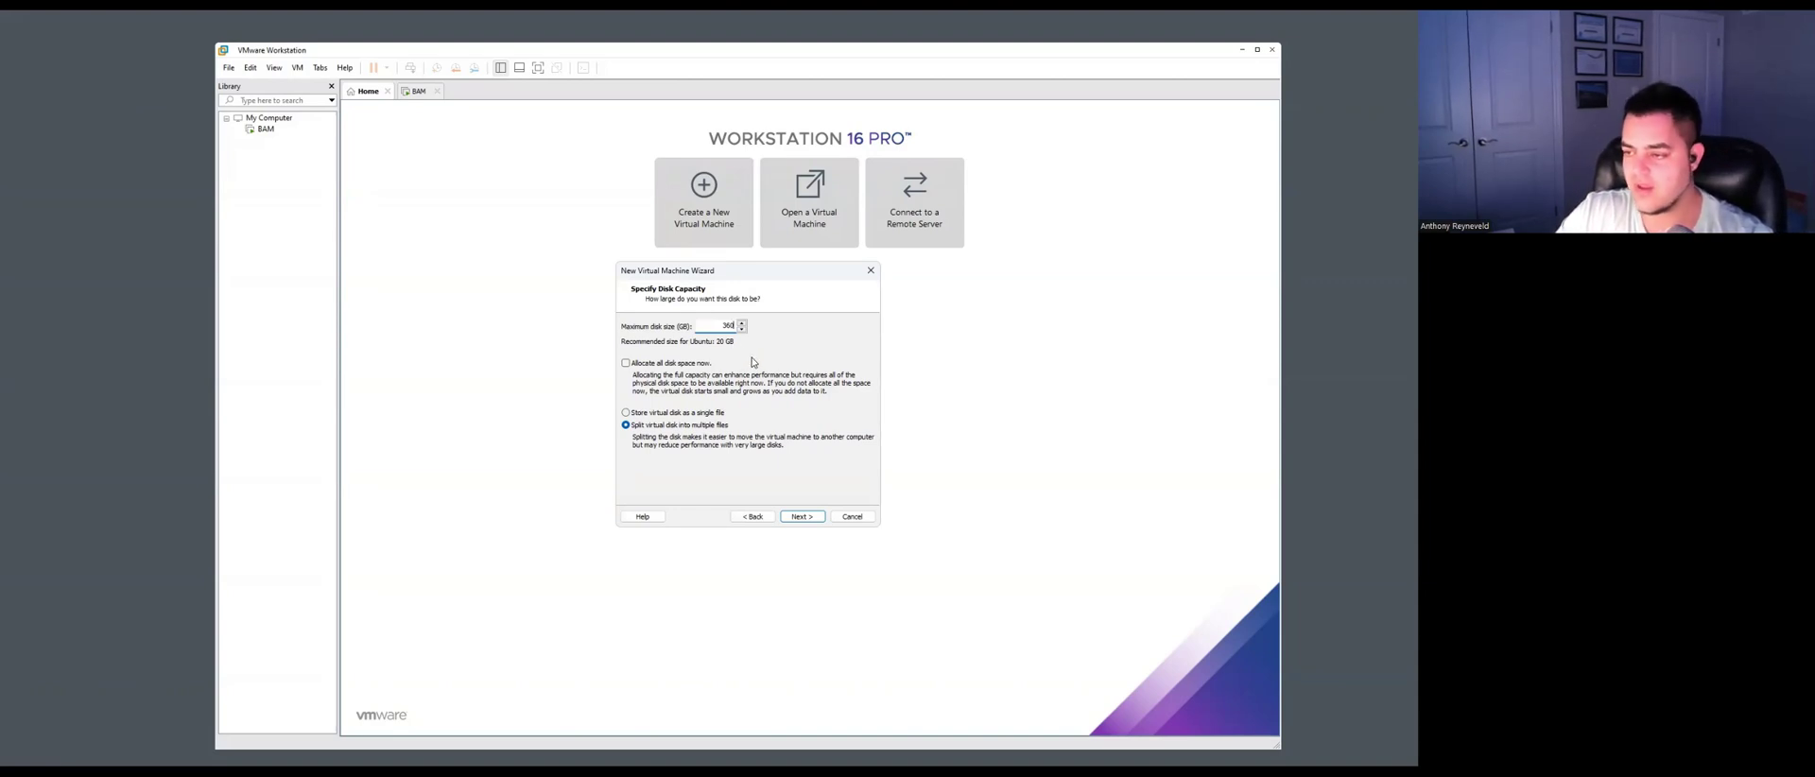
left_click(625, 413)
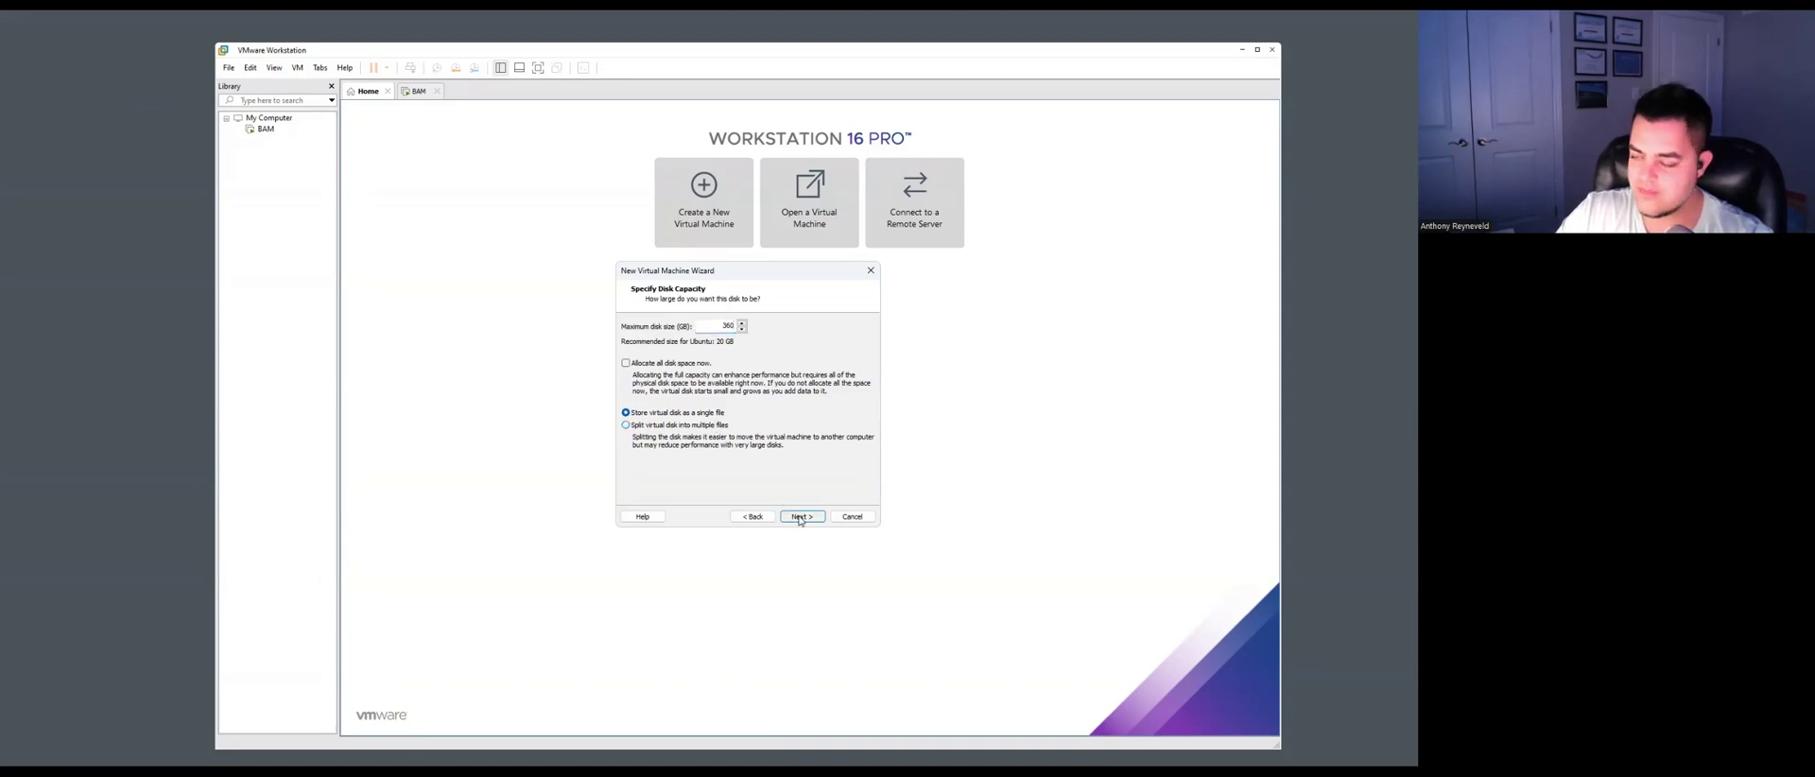
left_click(806, 518)
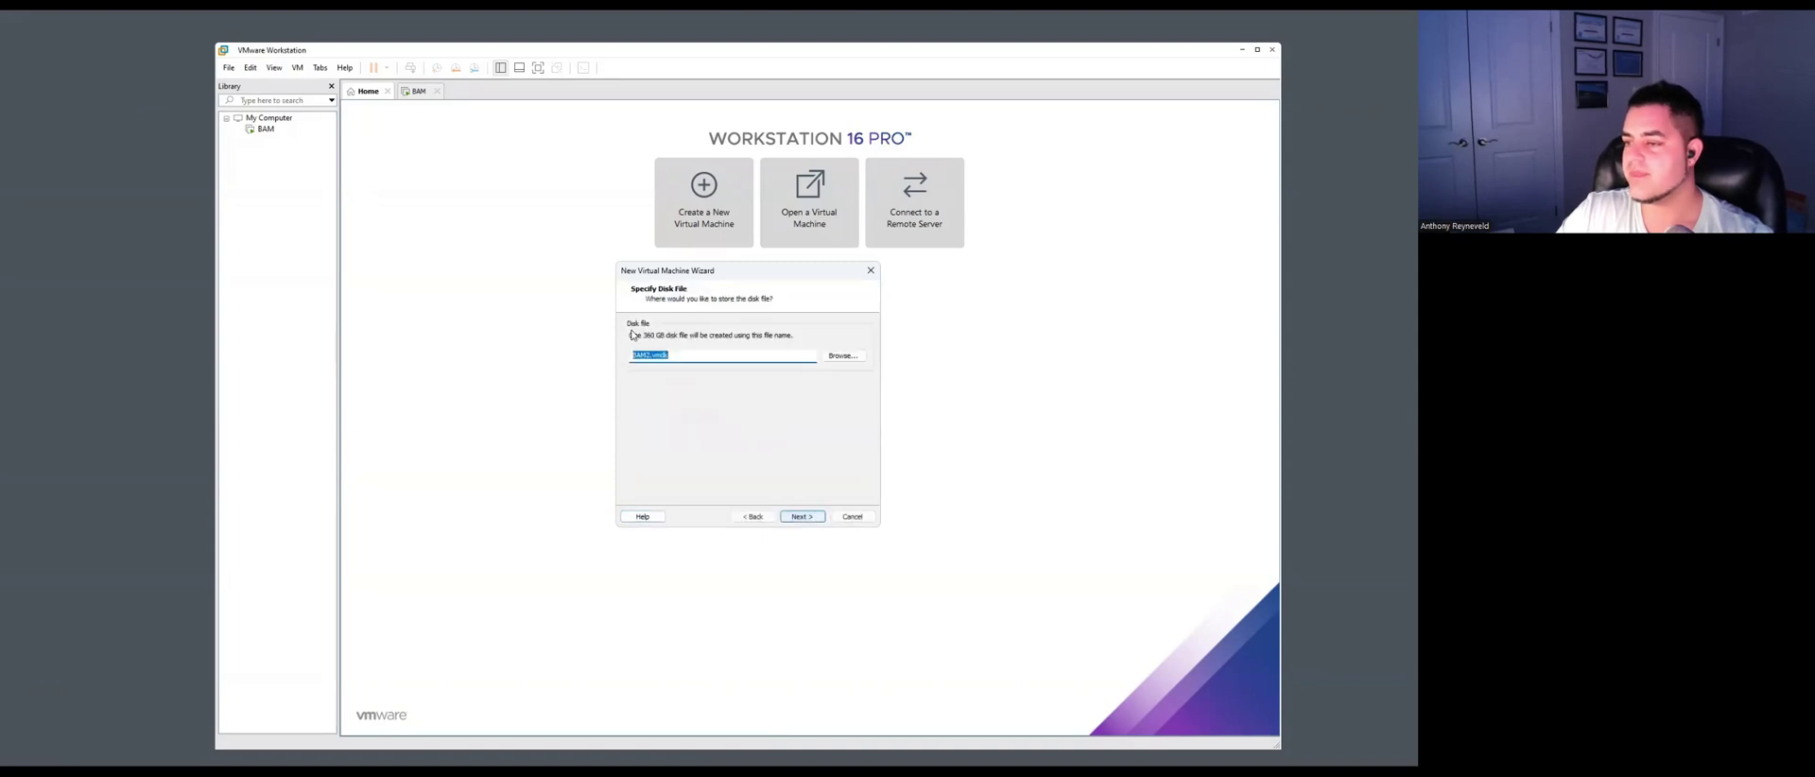
Accept the BAM2.vmdk file name and review the summary: Ubuntu, 360 GB disk, 4096 MB, NAT.
left_click(803, 516)
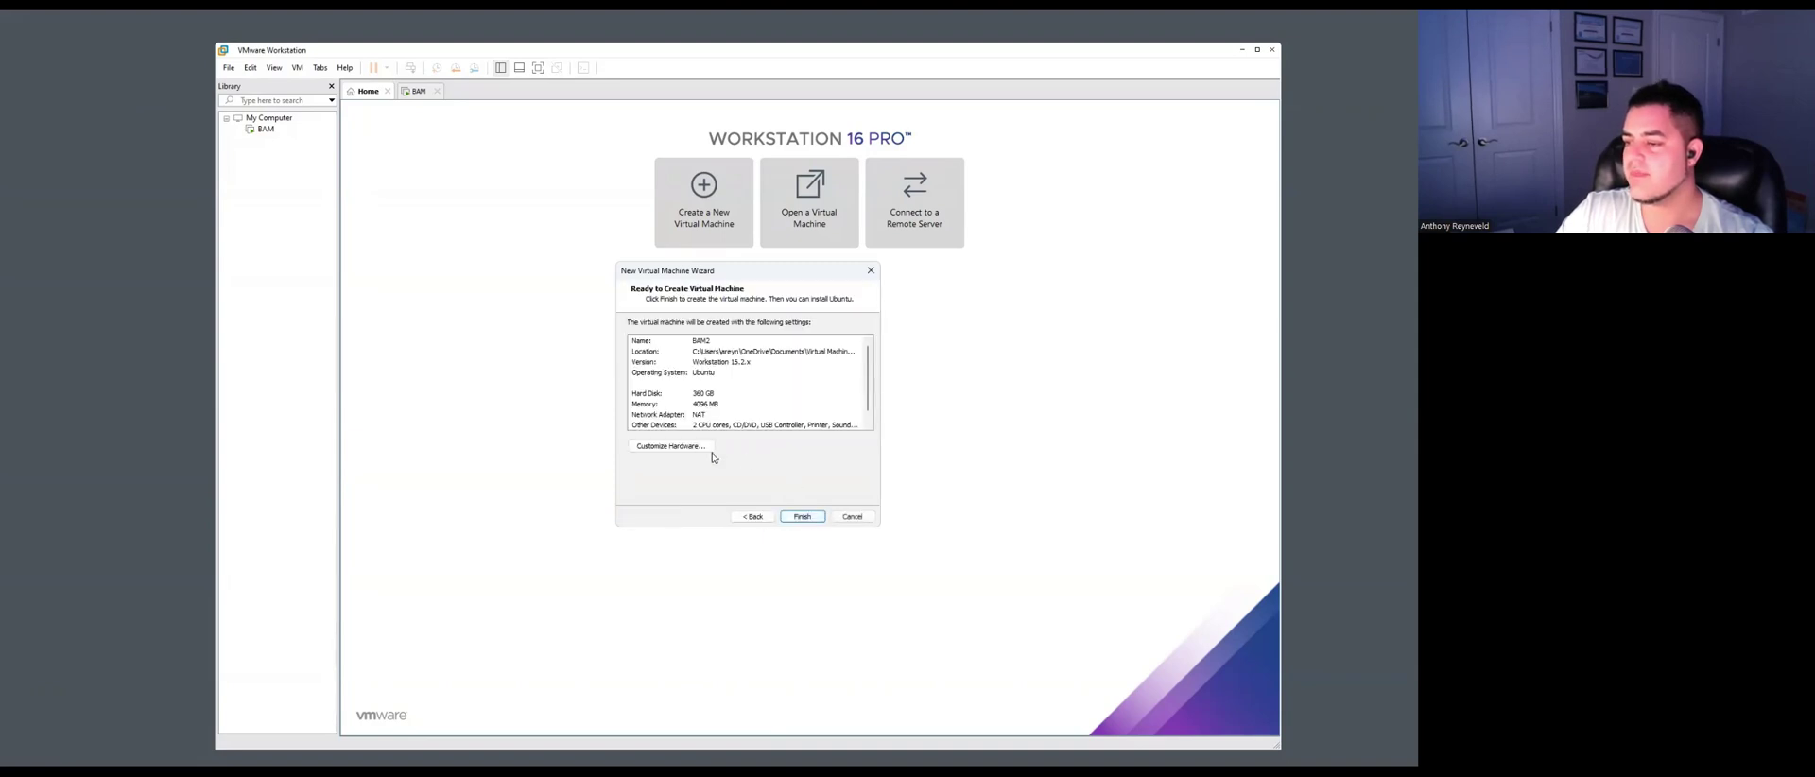
scroll(869, 384, "down", 1)
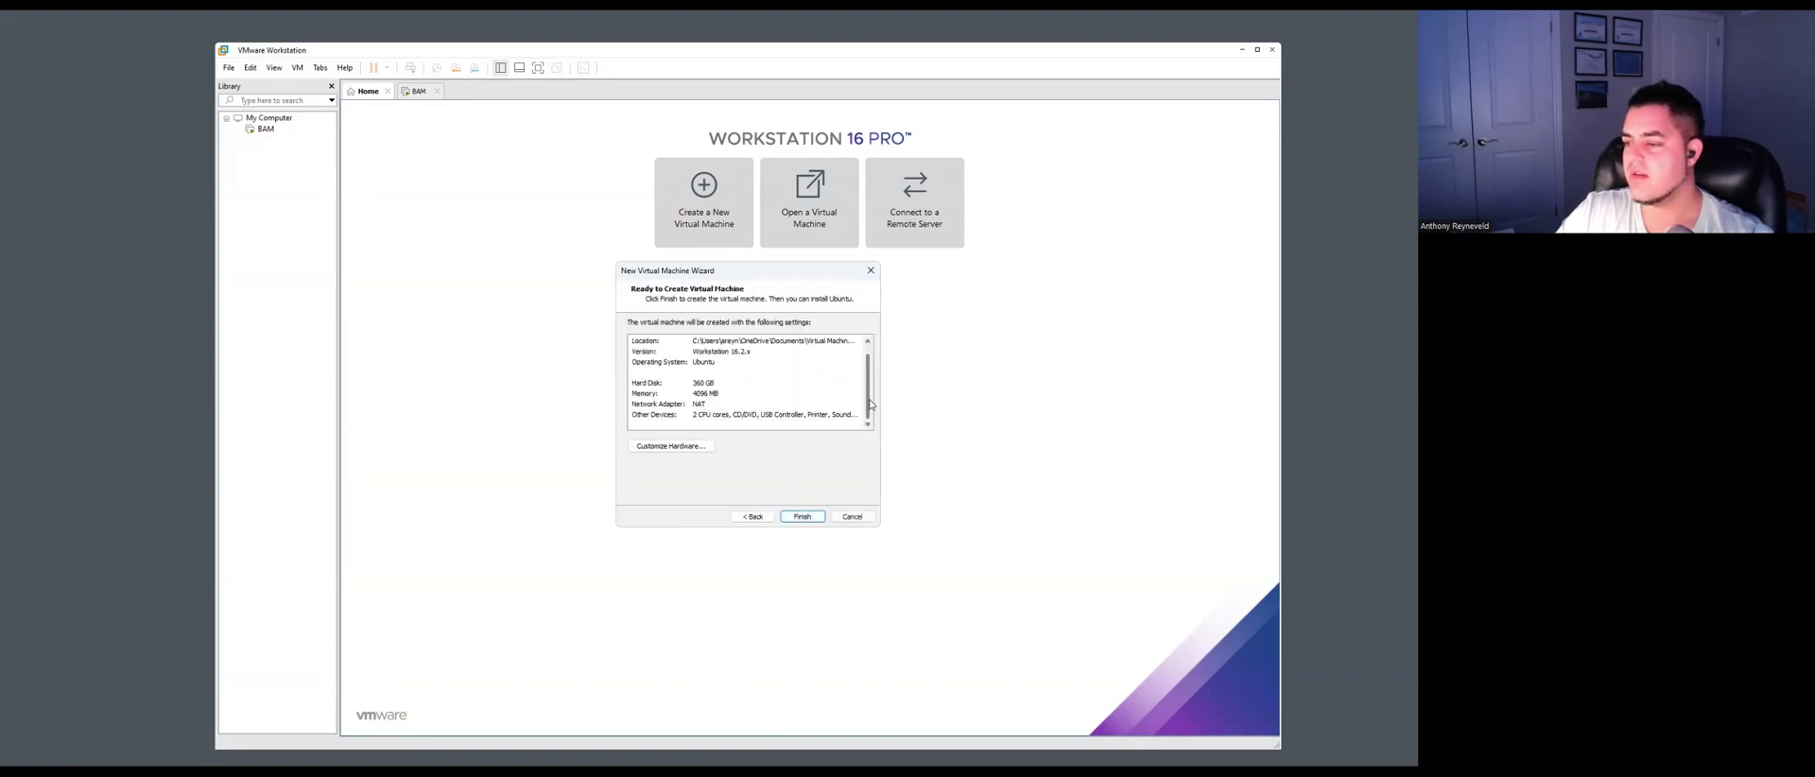
scroll(871, 369, "up", 1)
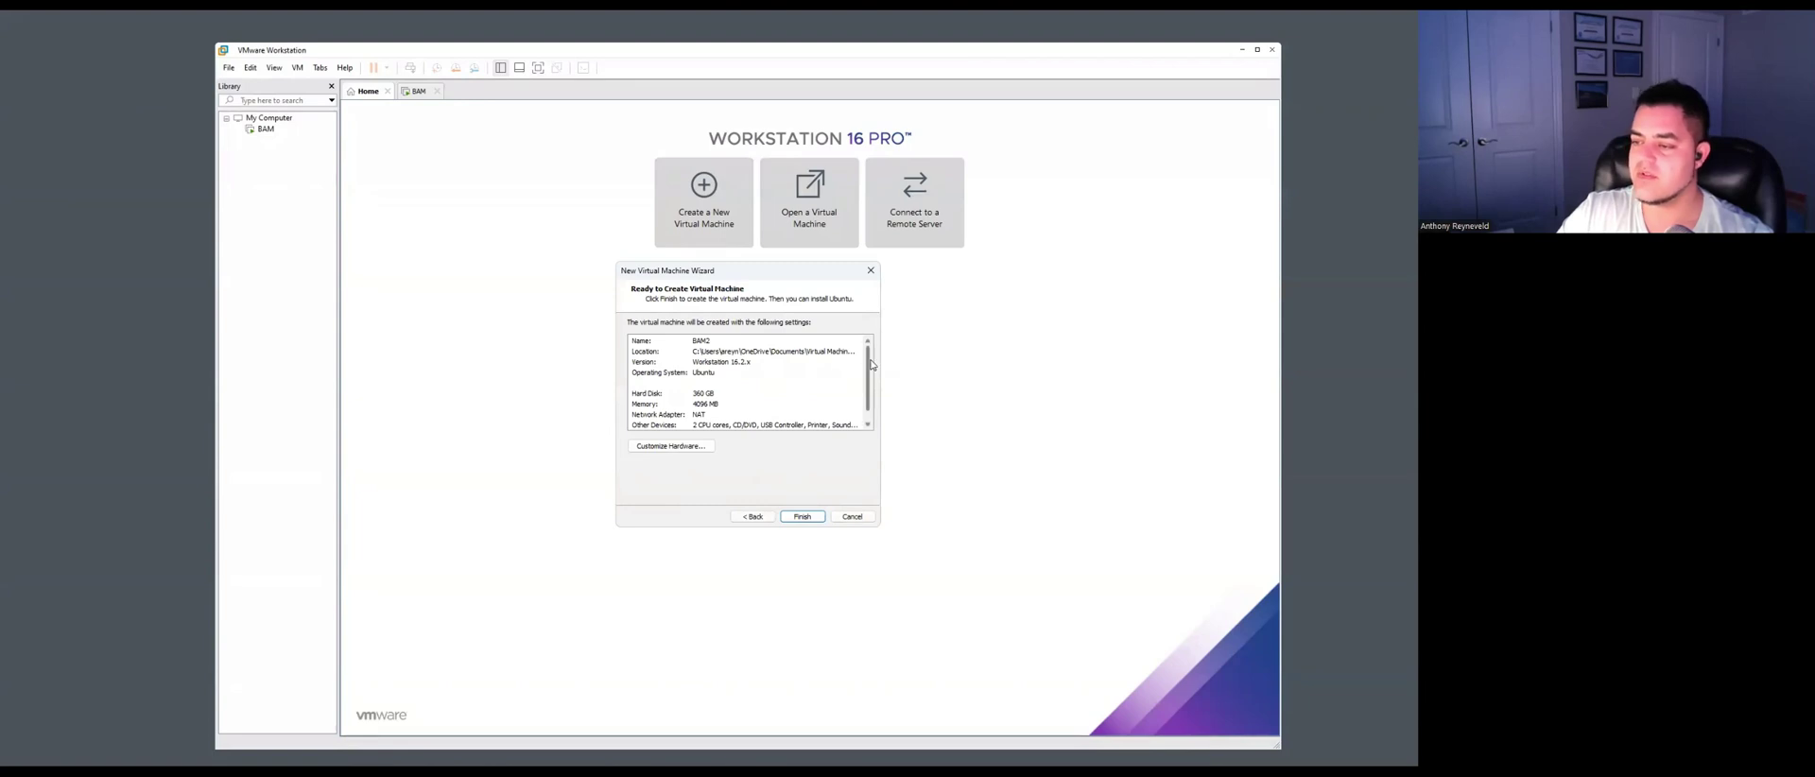
left_click_drag(872, 365, 873, 381)
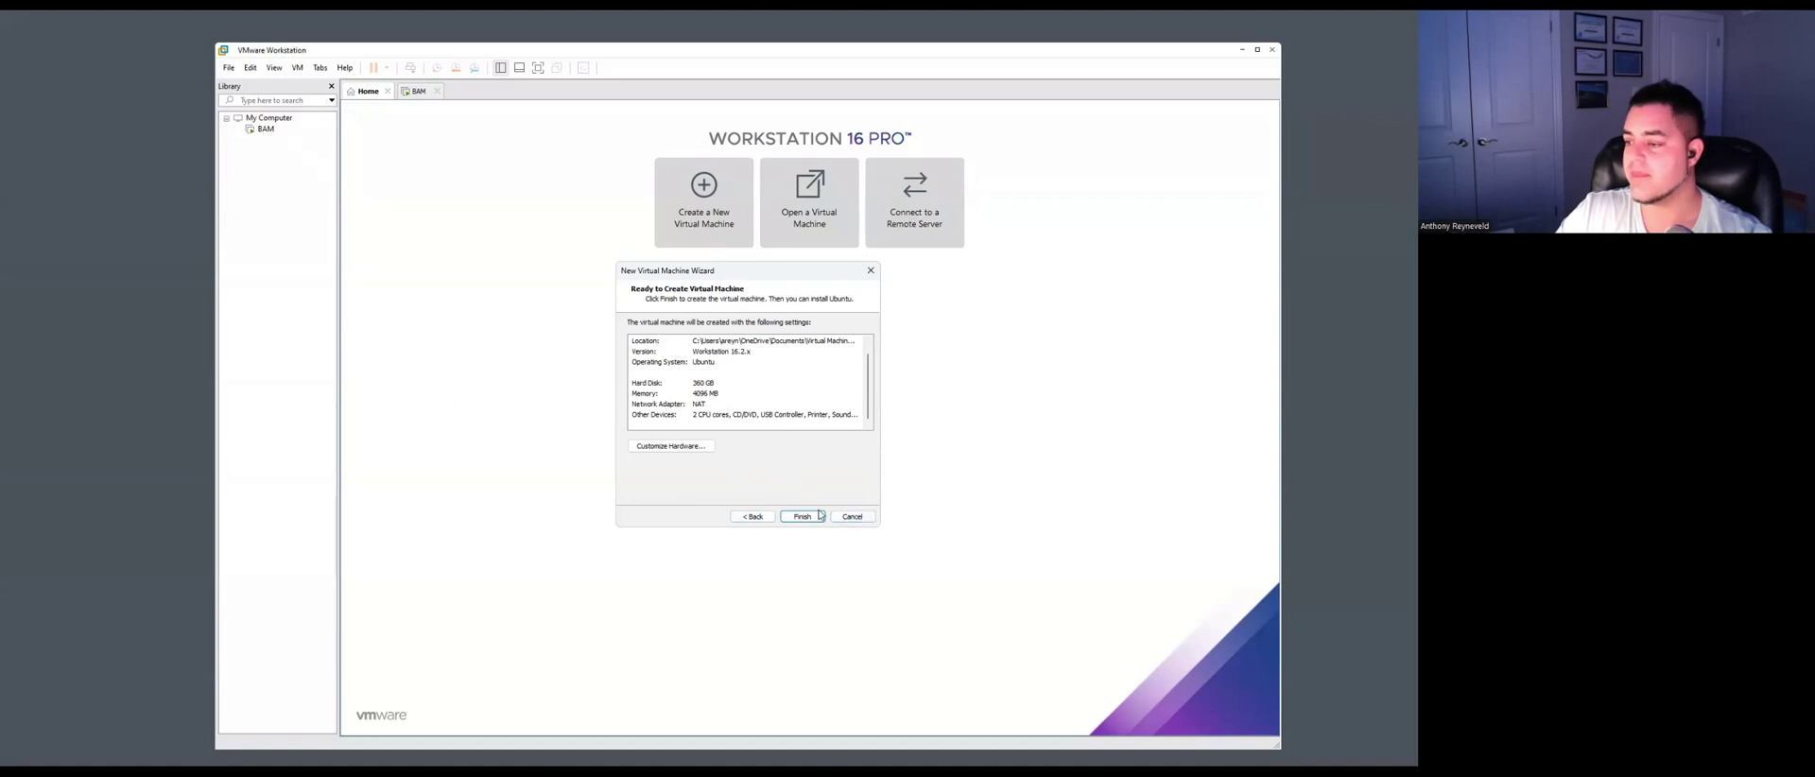
Cancel the BAM2 wizard and switch to the existing BAM VM at its BlueCat Address Manager 9.4.0 login.
left_click(854, 517)
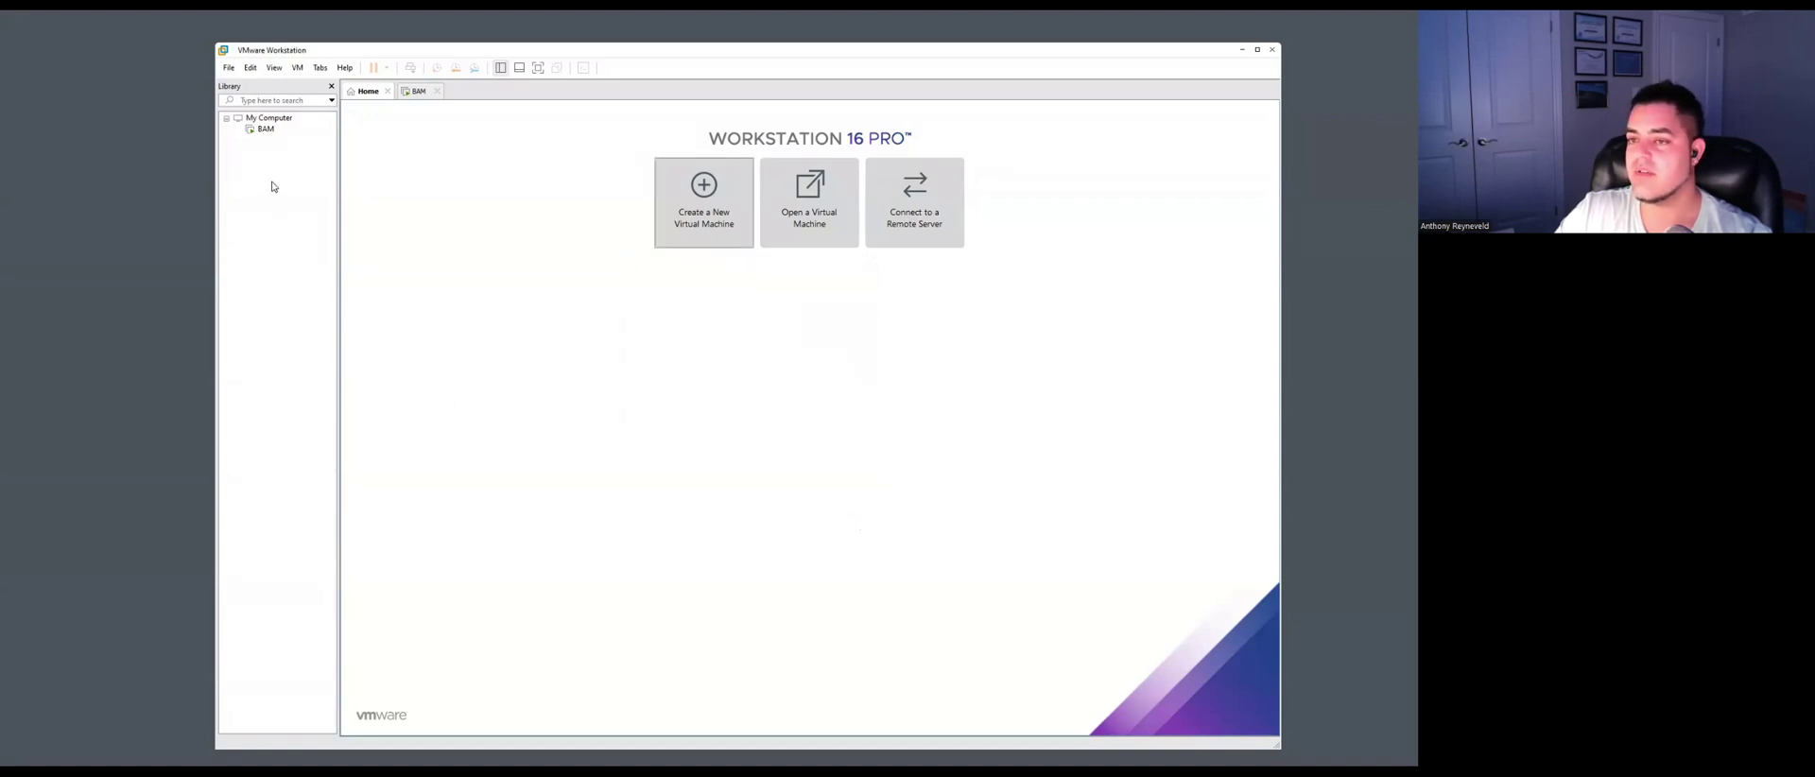
left_click(266, 132)
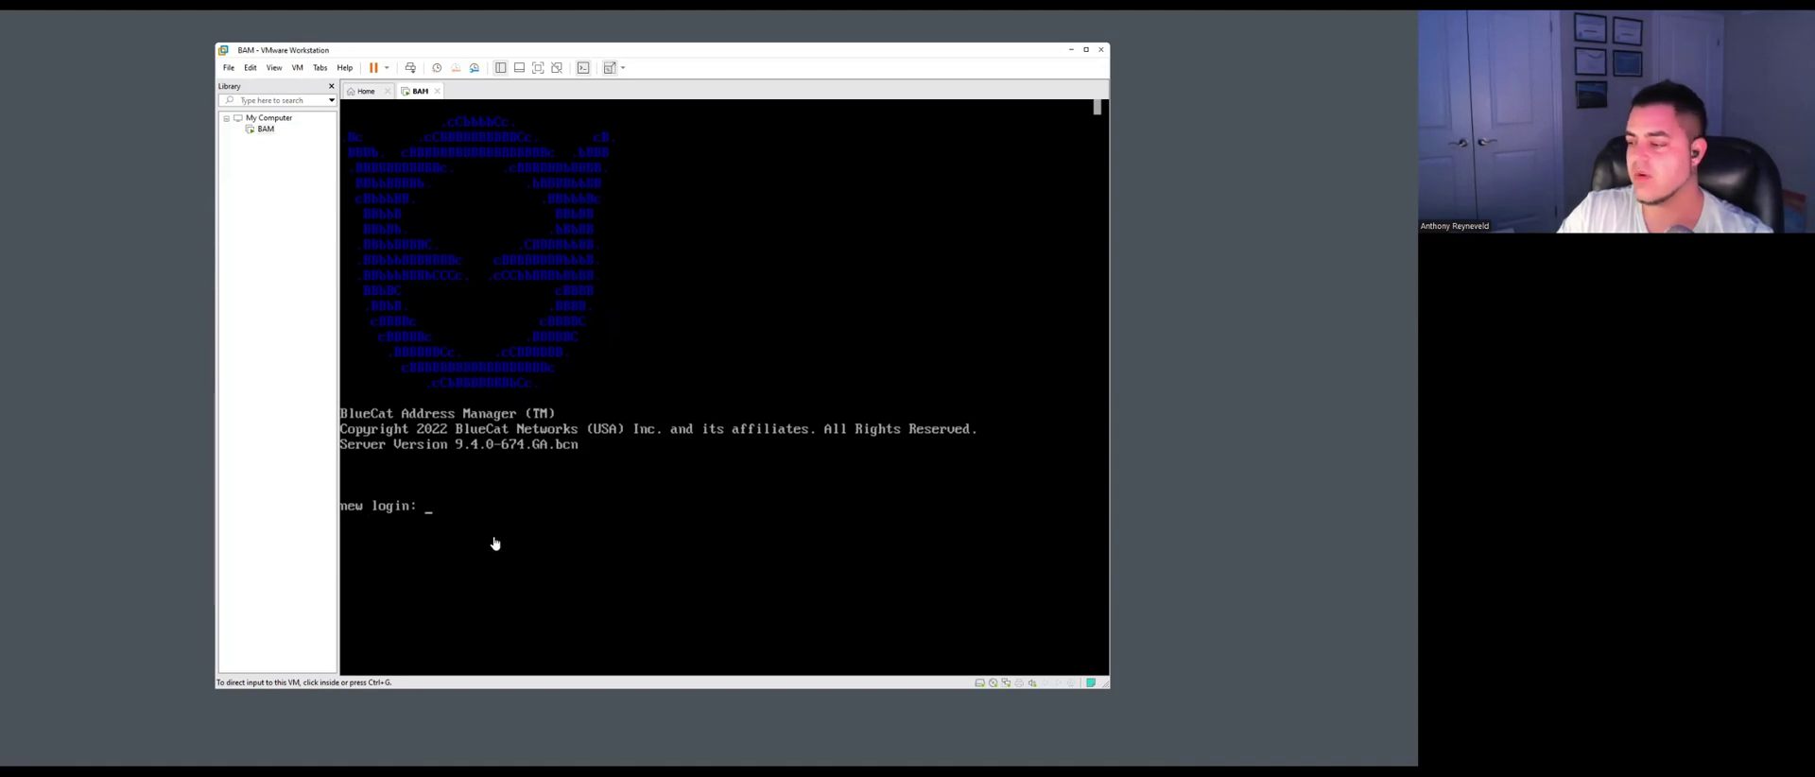
Enlarge the Workstation window from its corner and give the BAM console keyboard focus.
left_click_drag(1108, 690, 1150, 704)
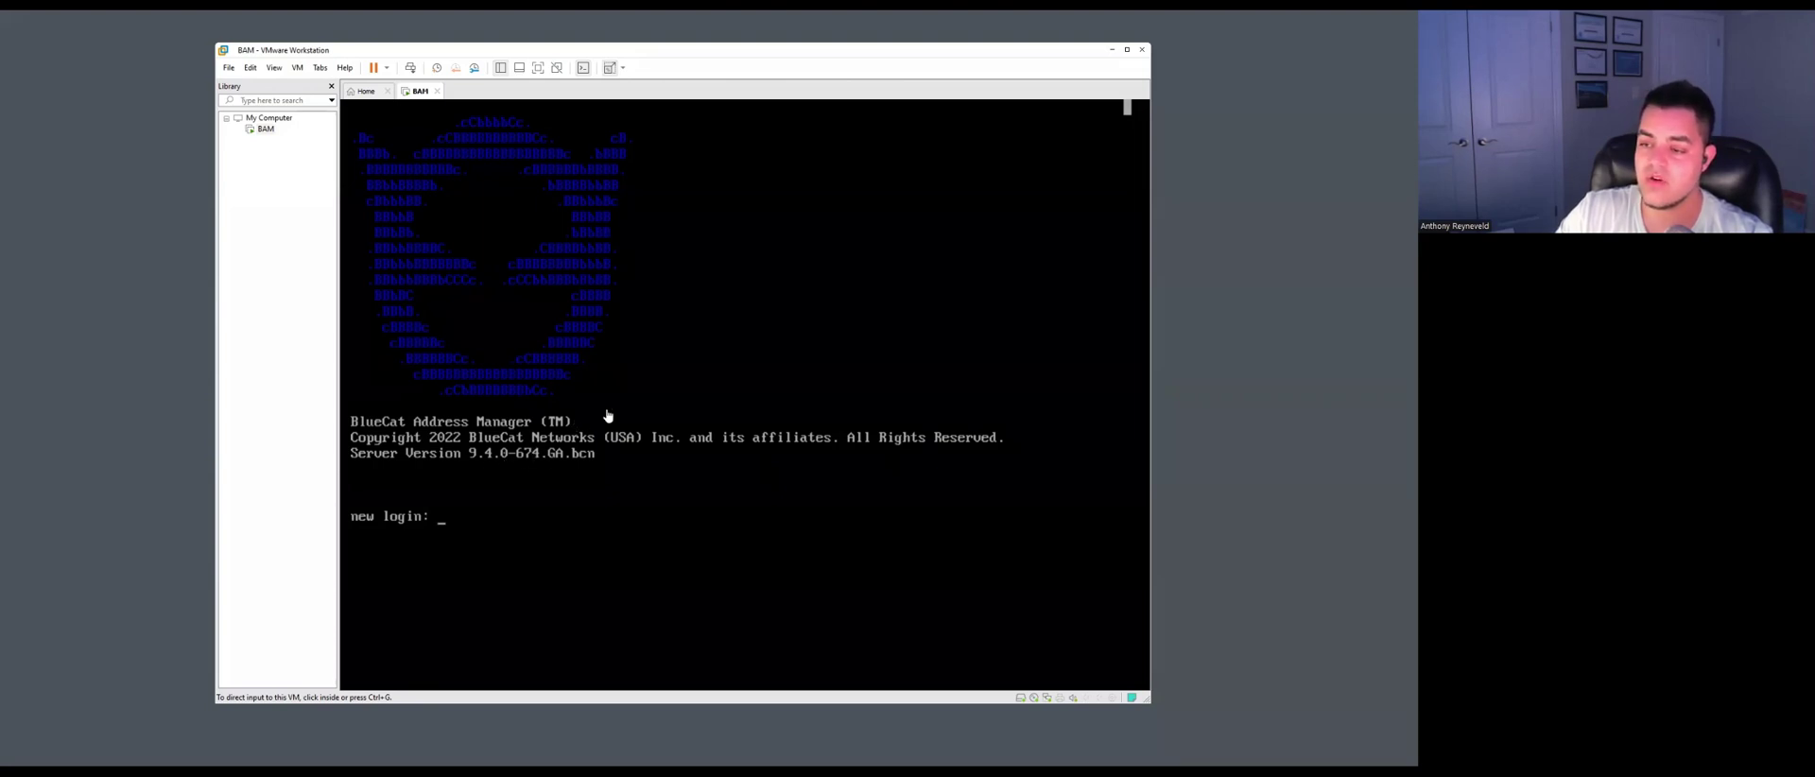
left_click(401, 535)
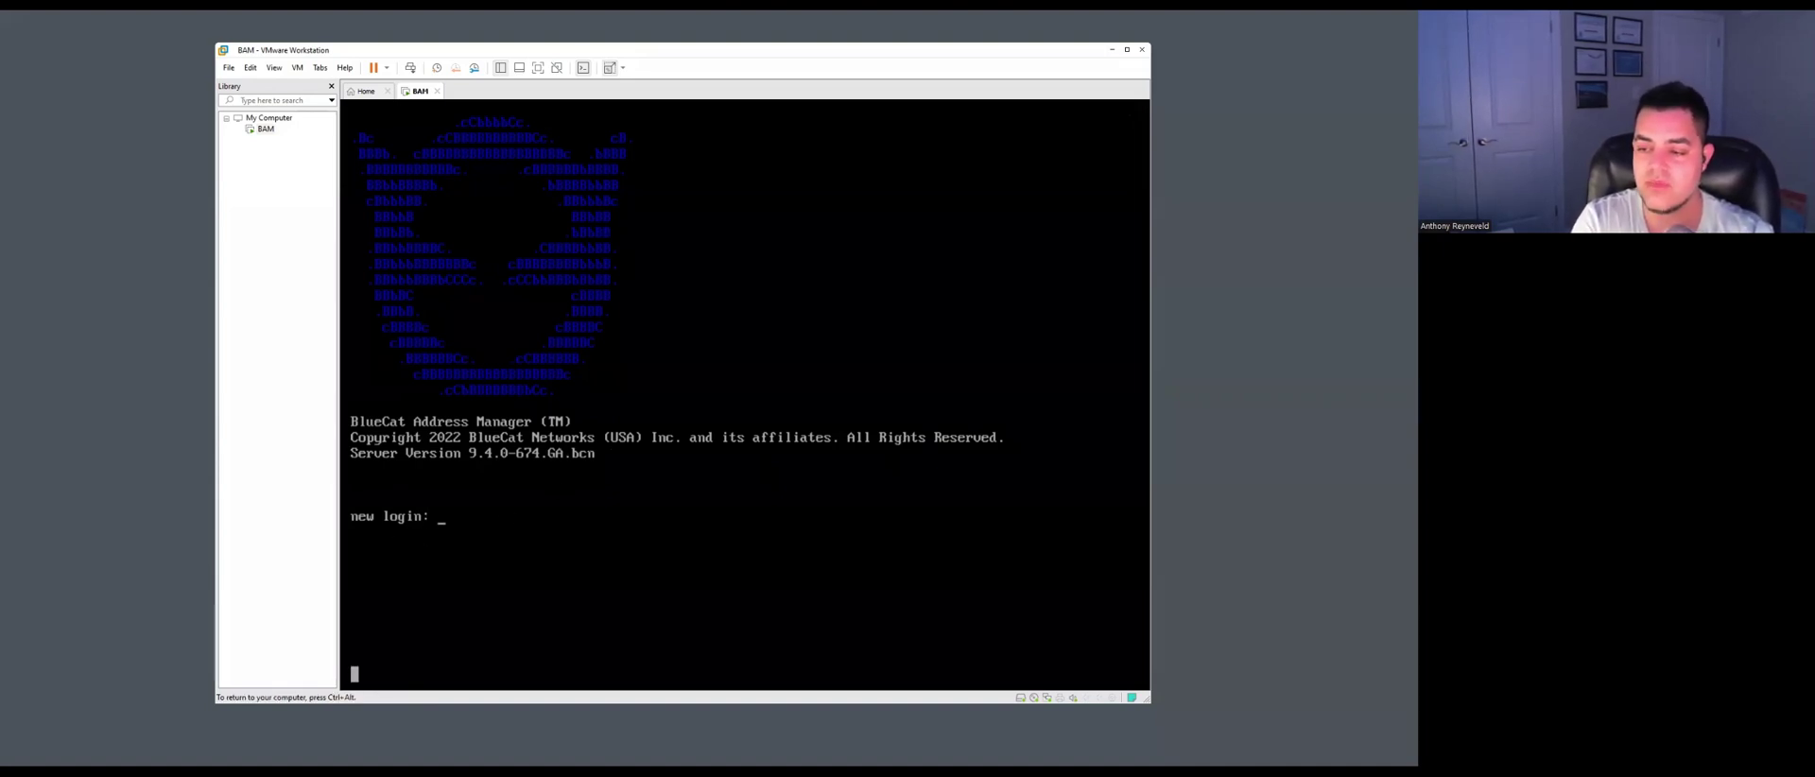
Log in to the BAM console as root, then run su admin to reach the Proteus CLI.
type("root")
key("Return")
key("Return")
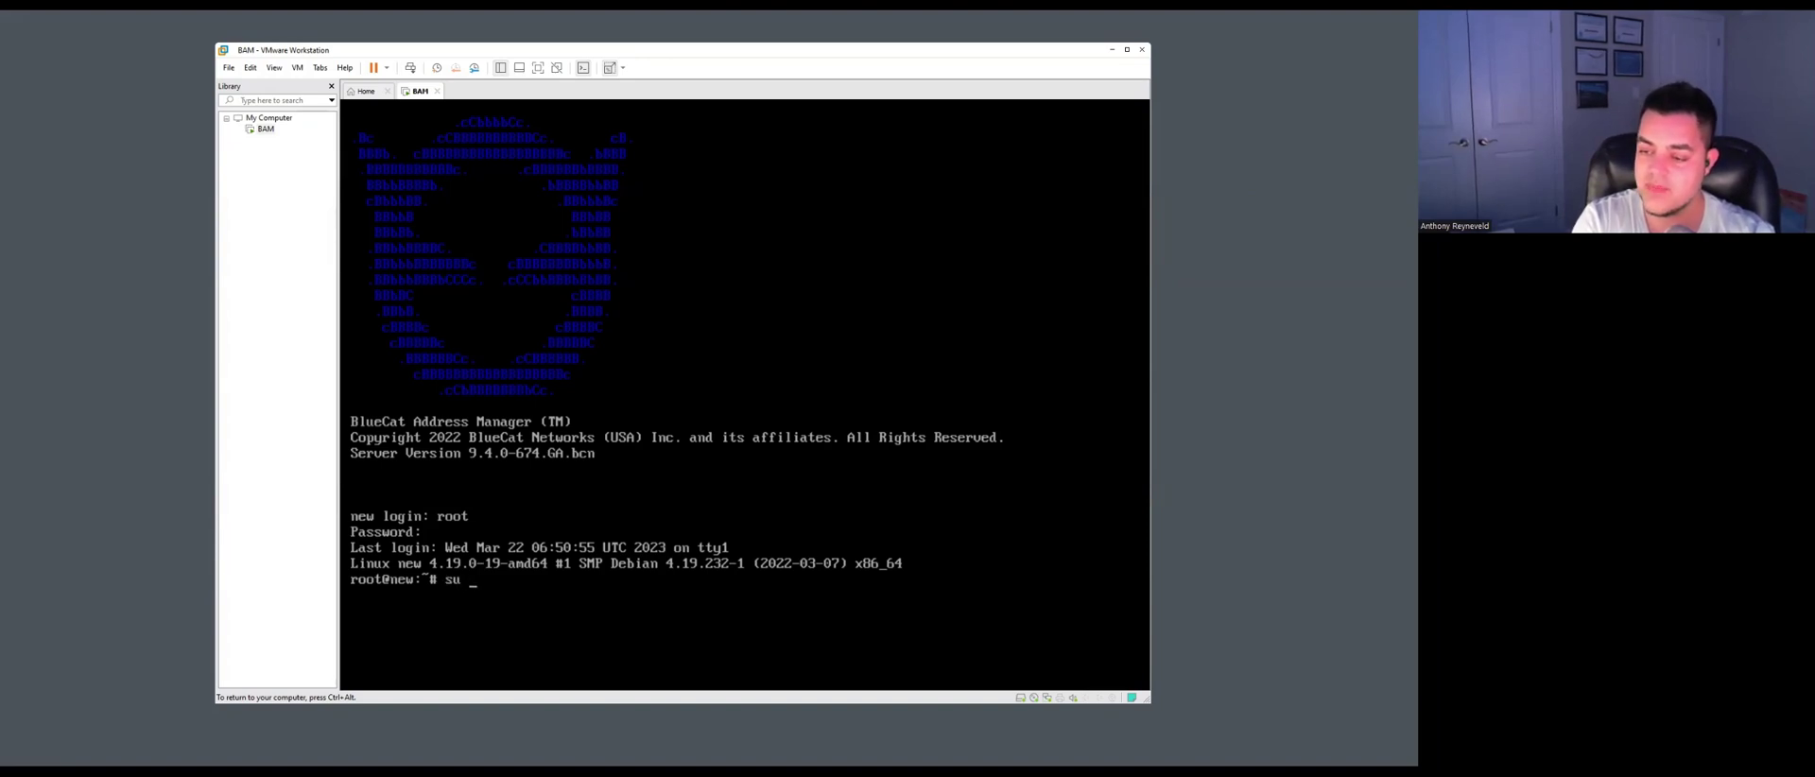
type("admin")
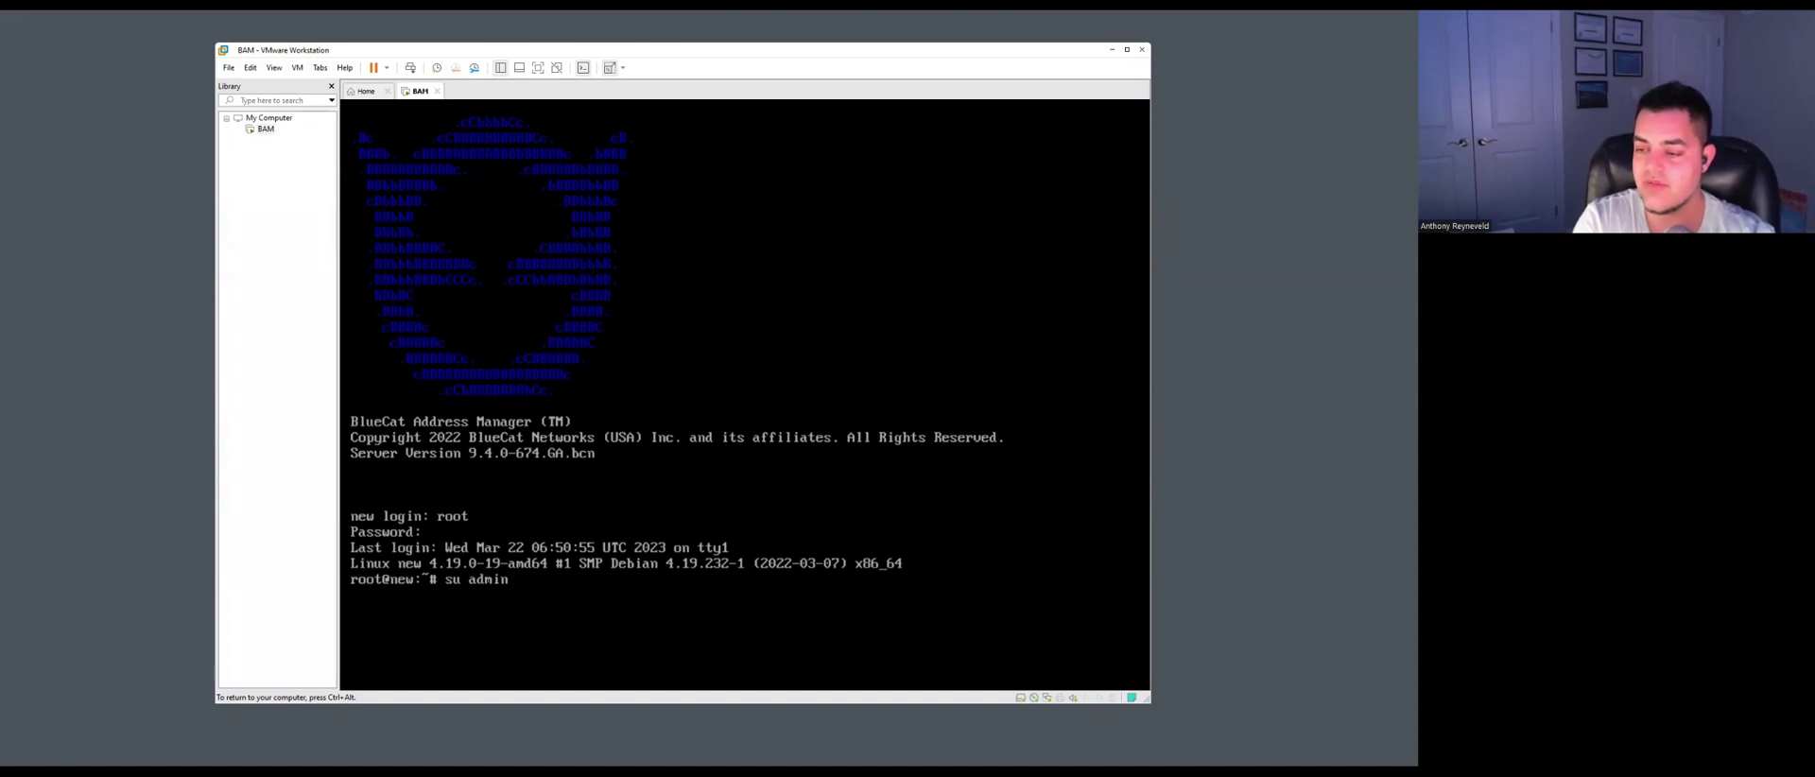
key("Return")
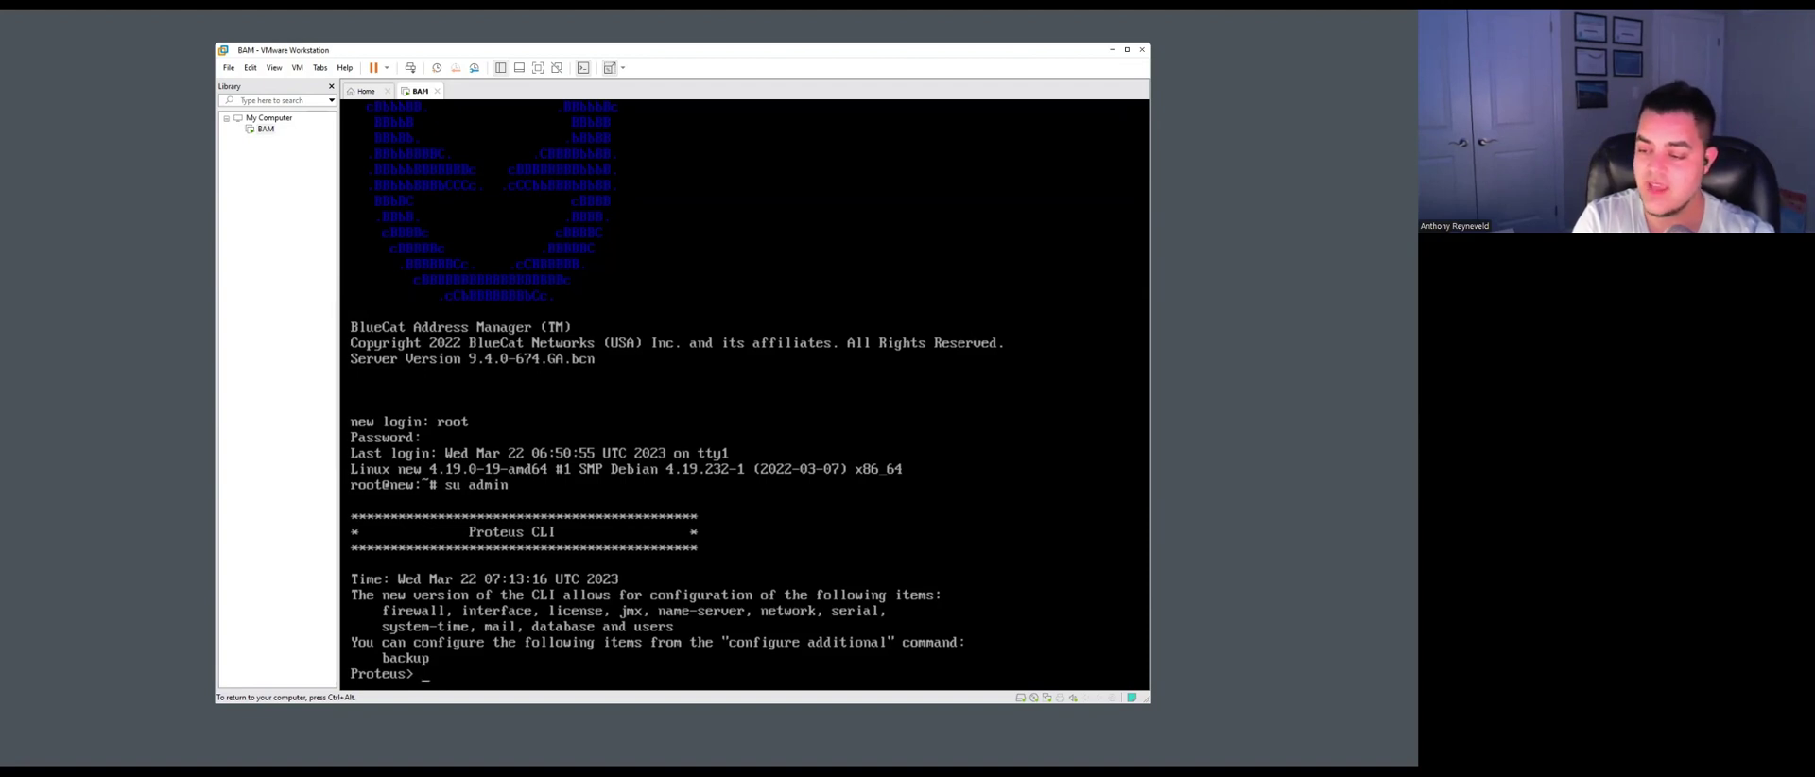
List the Proteus CLI commands and enter the 'configure license' context.
key("Tab")
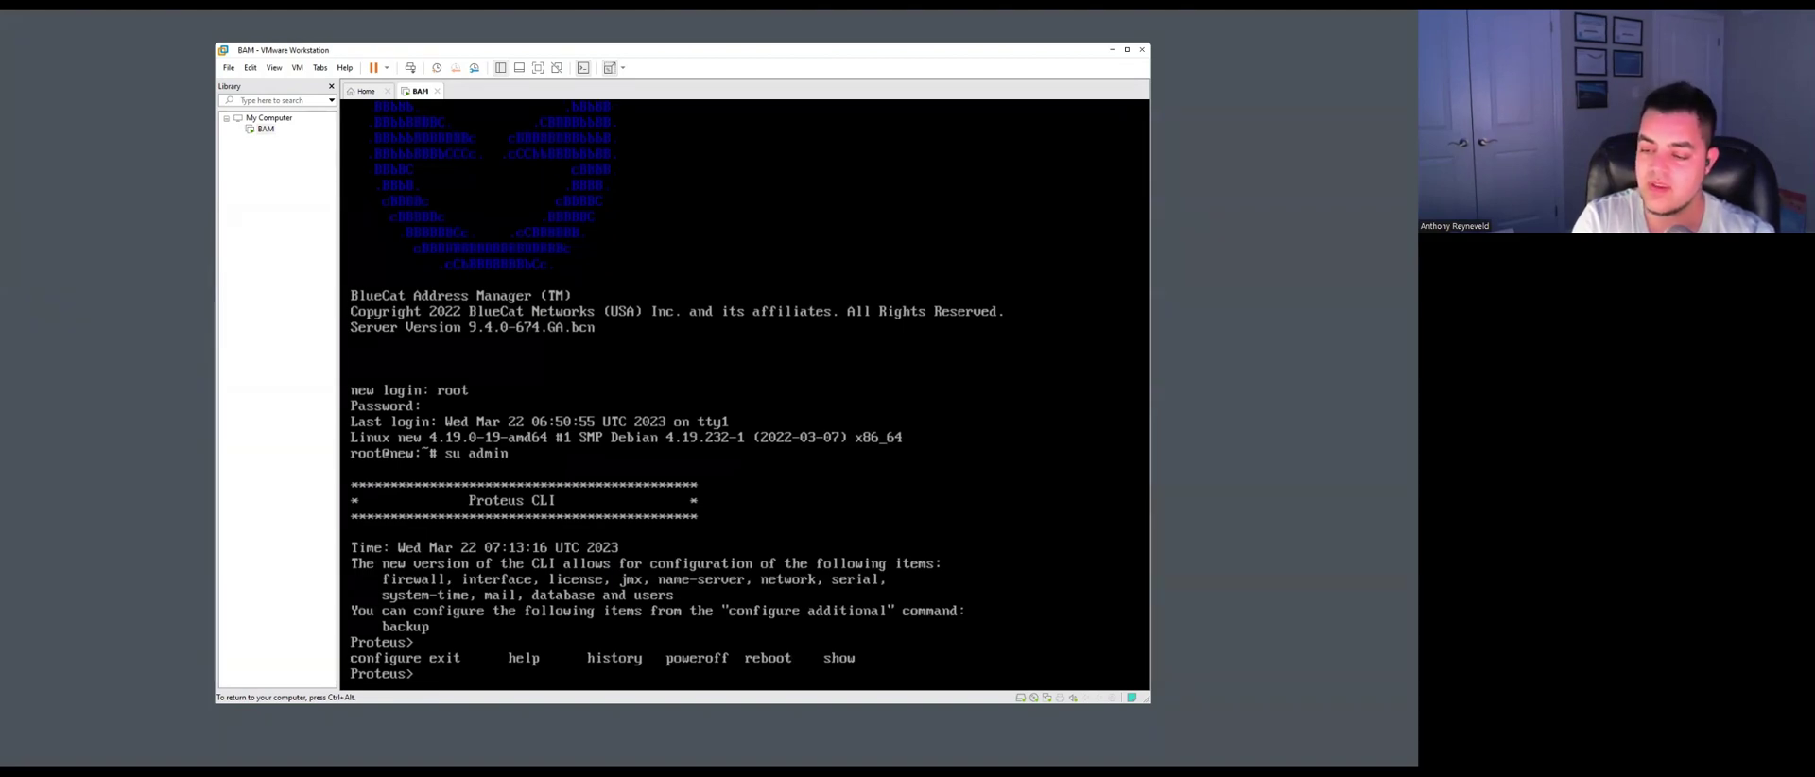
type("configure")
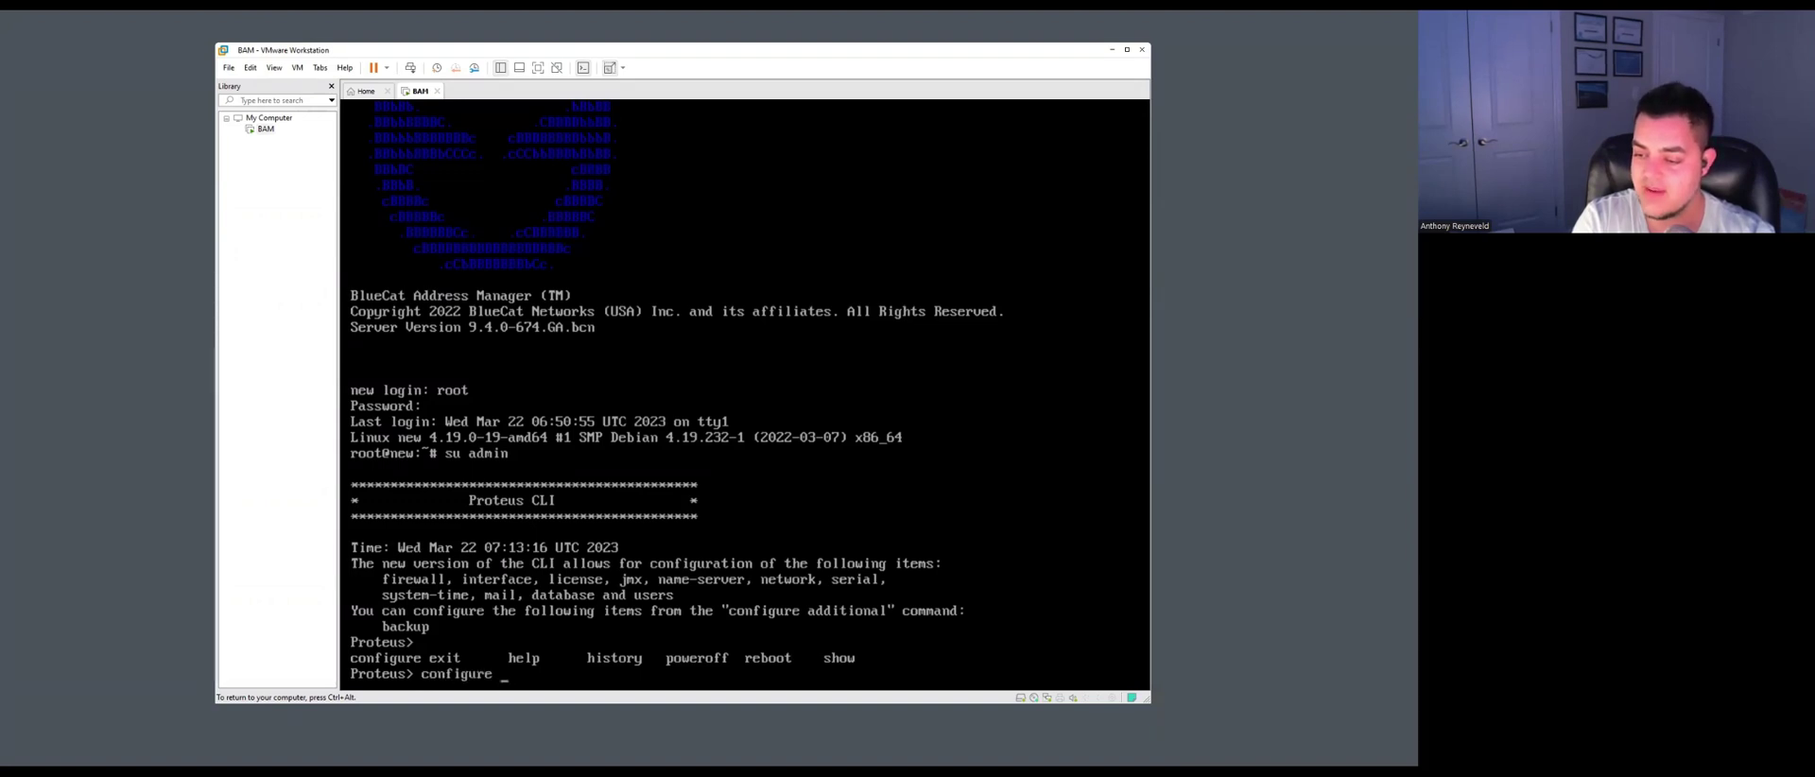
key("Tab")
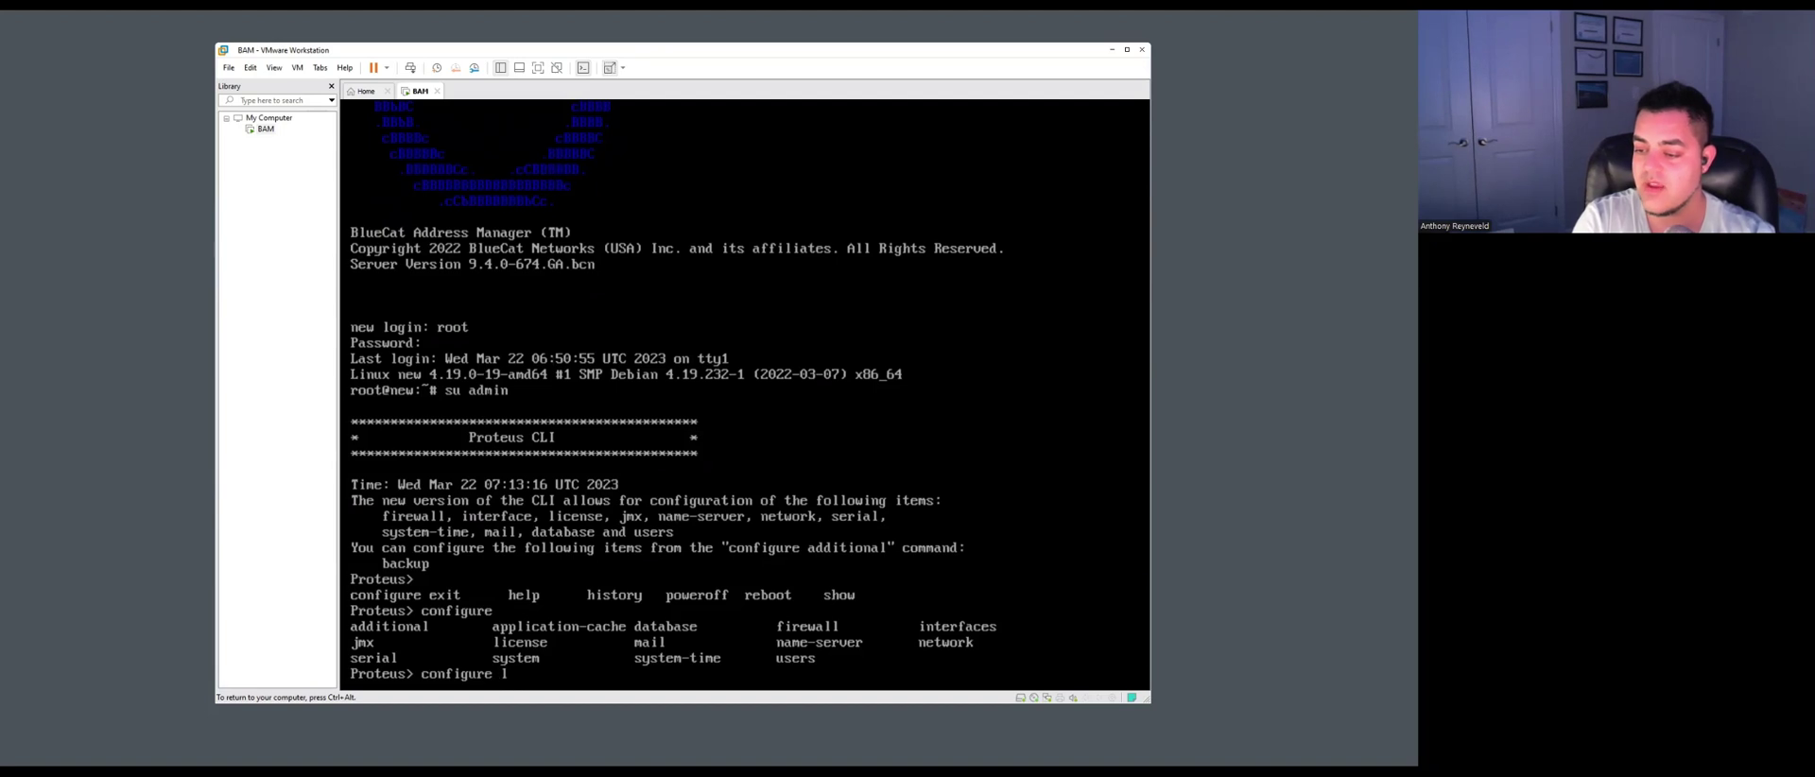
type("lice")
key("Tab")
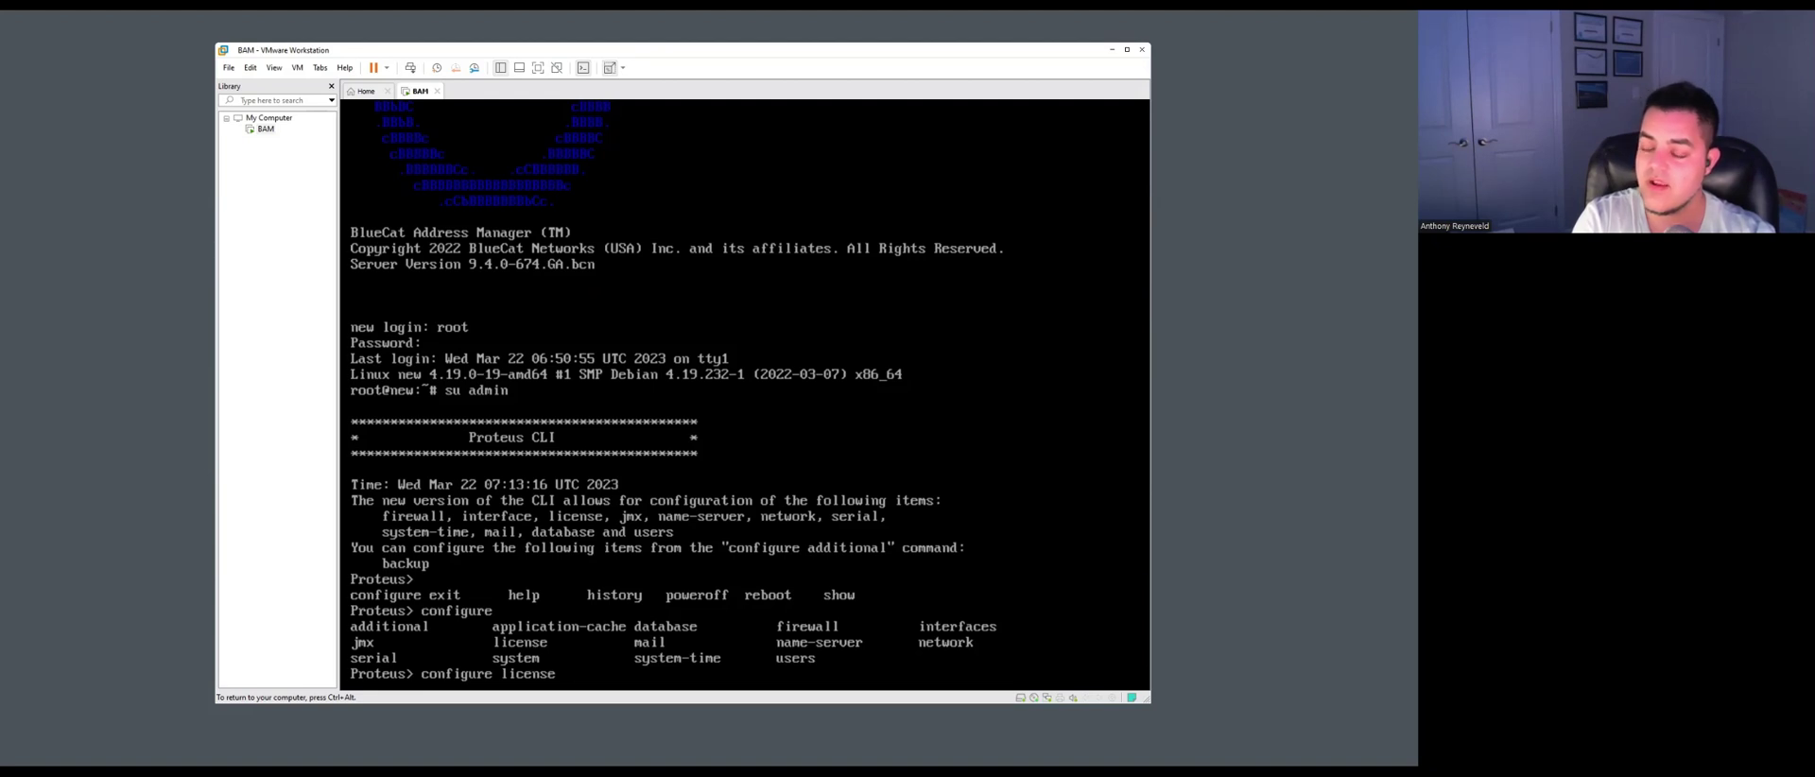
key("Return")
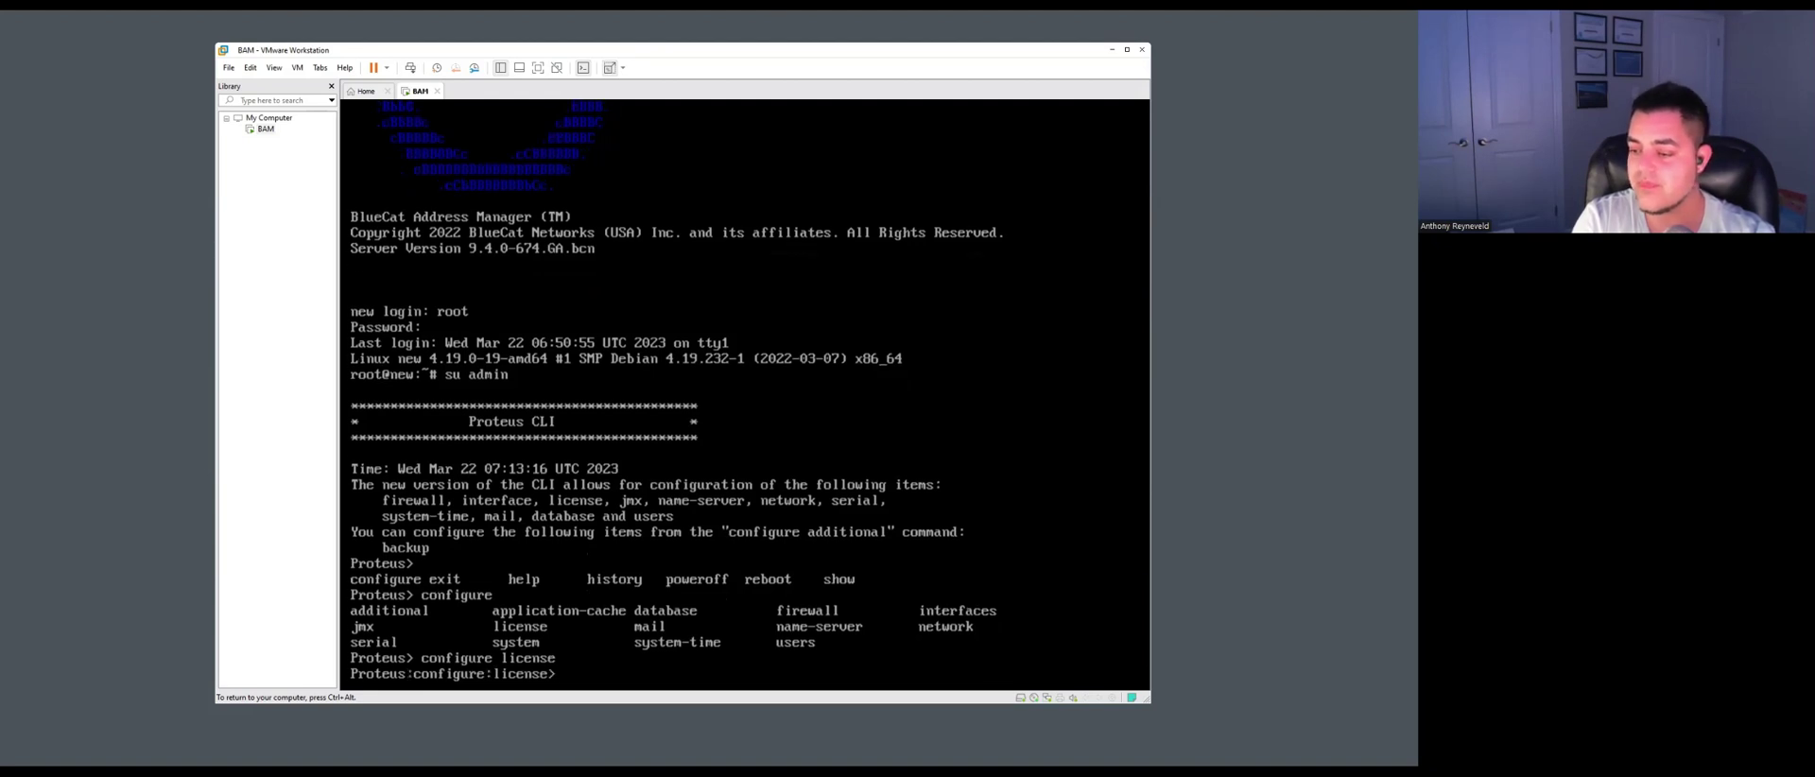
List the license commands and the available 'update' options, then clear the unfinished command.
key("Tab")
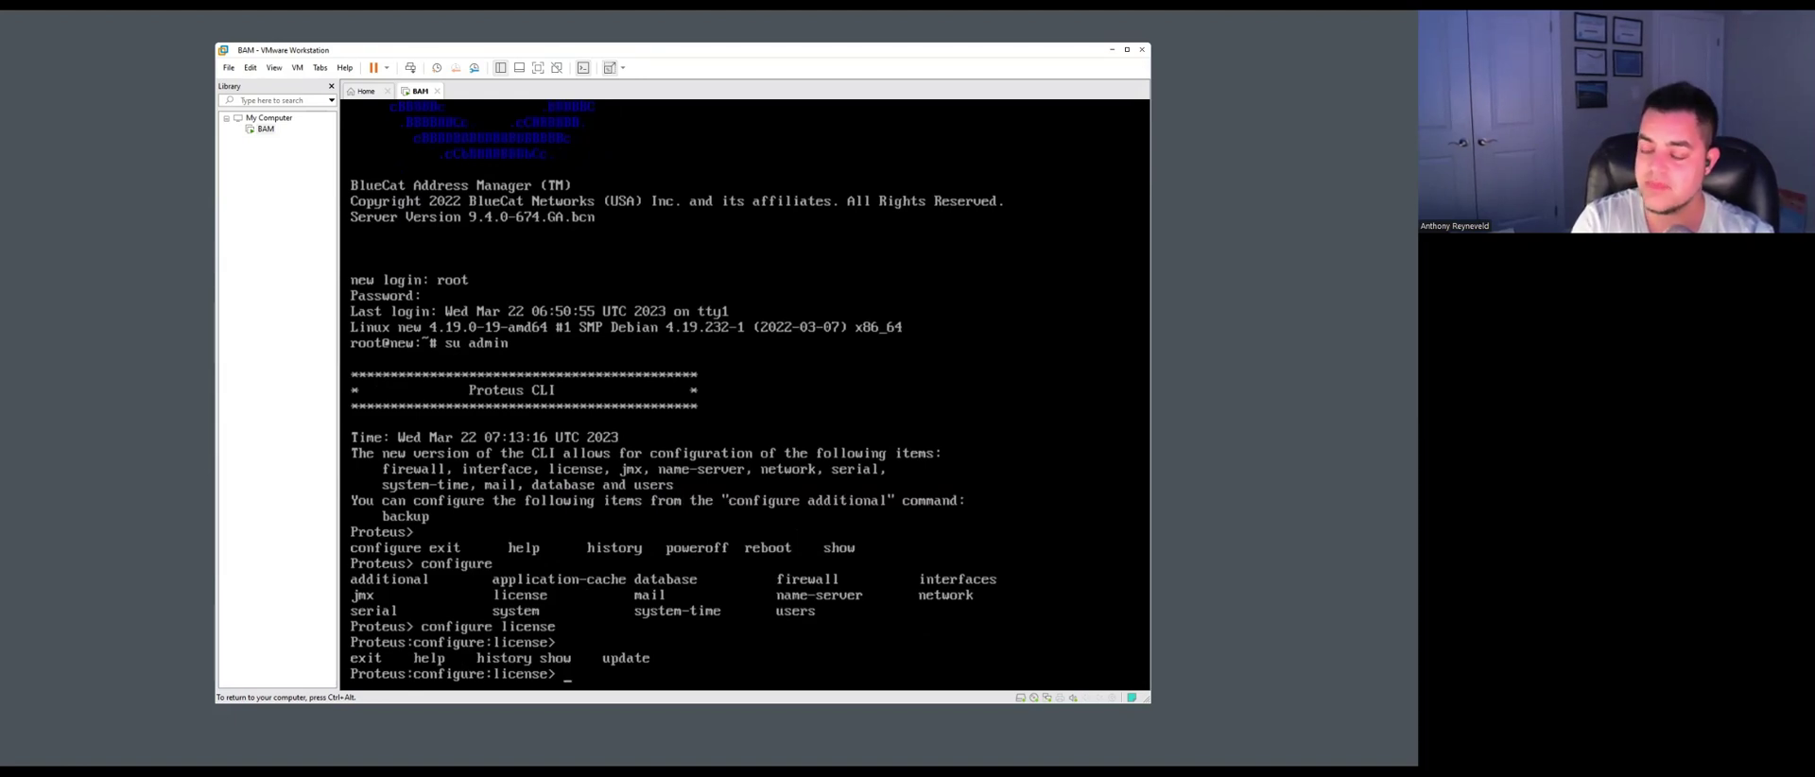
type("update")
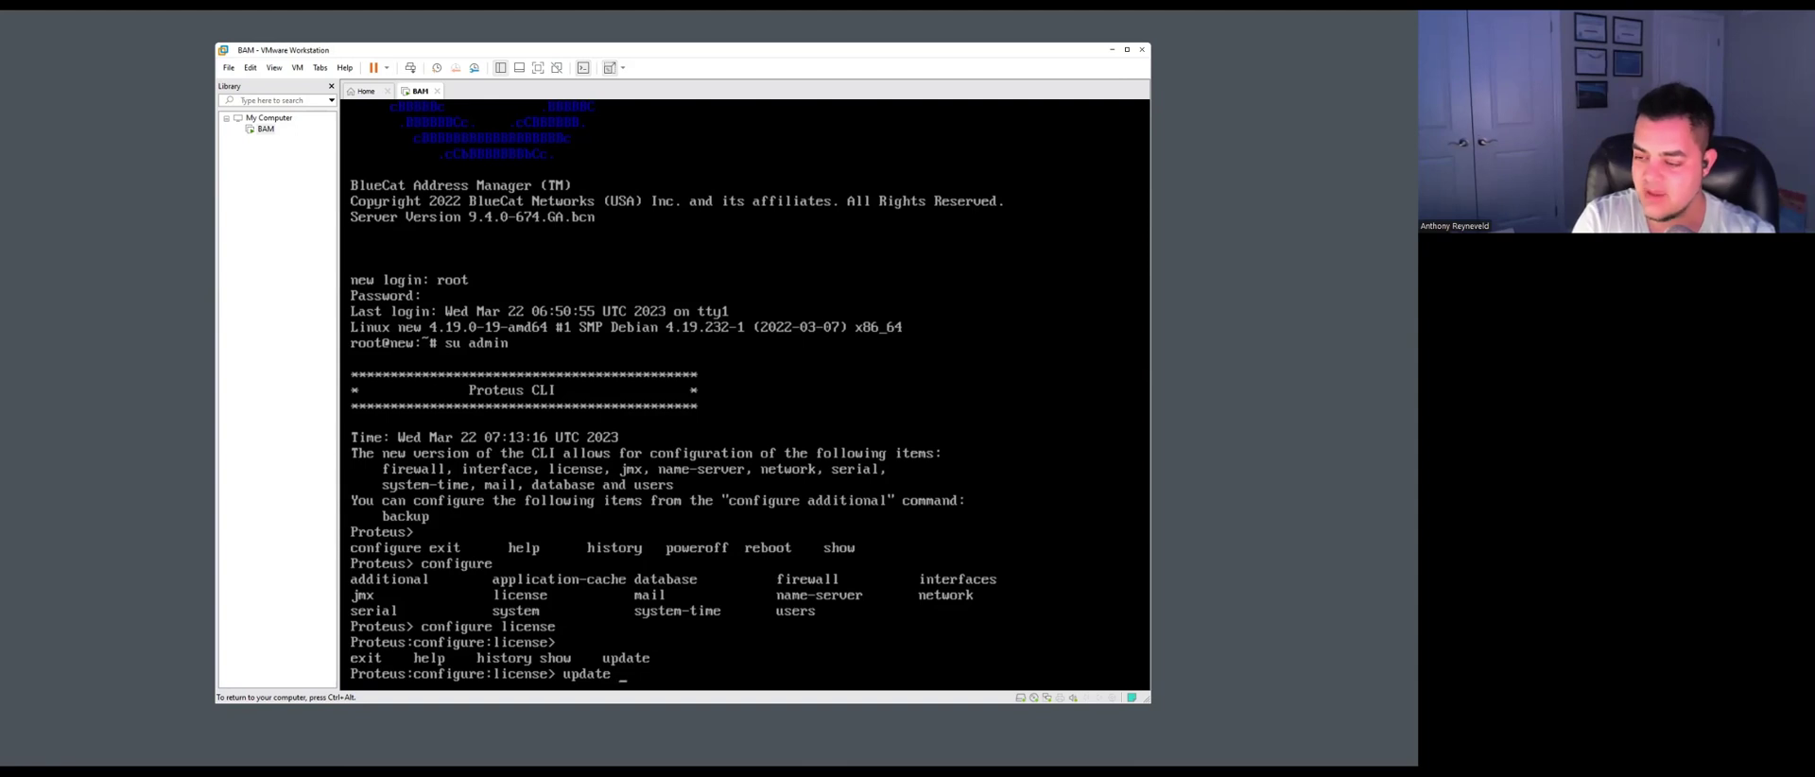
key("Tab")
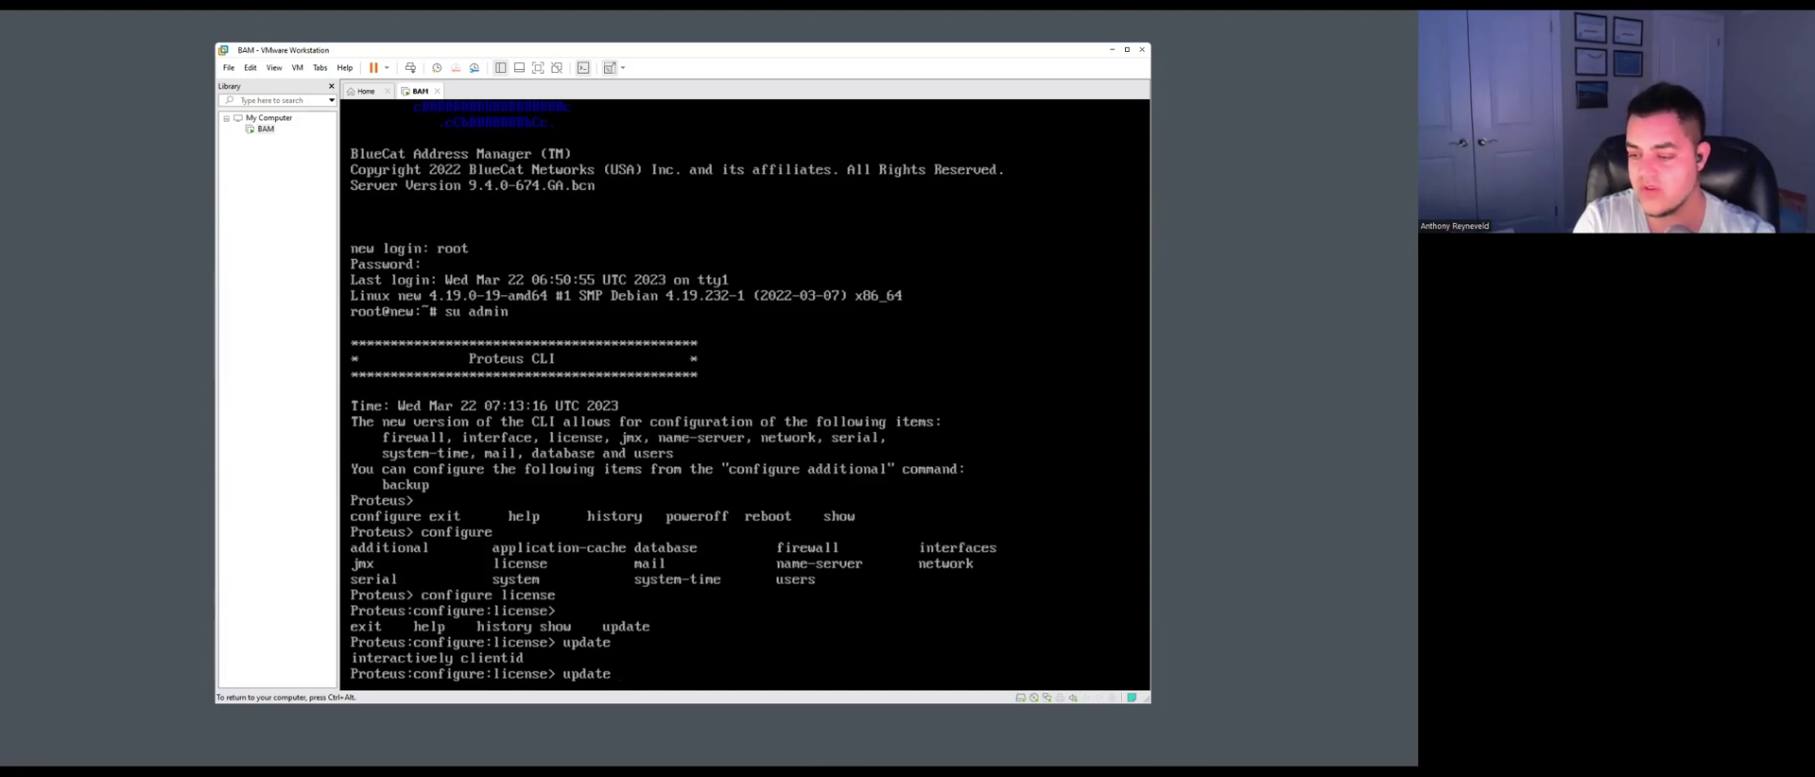
type("interactively")
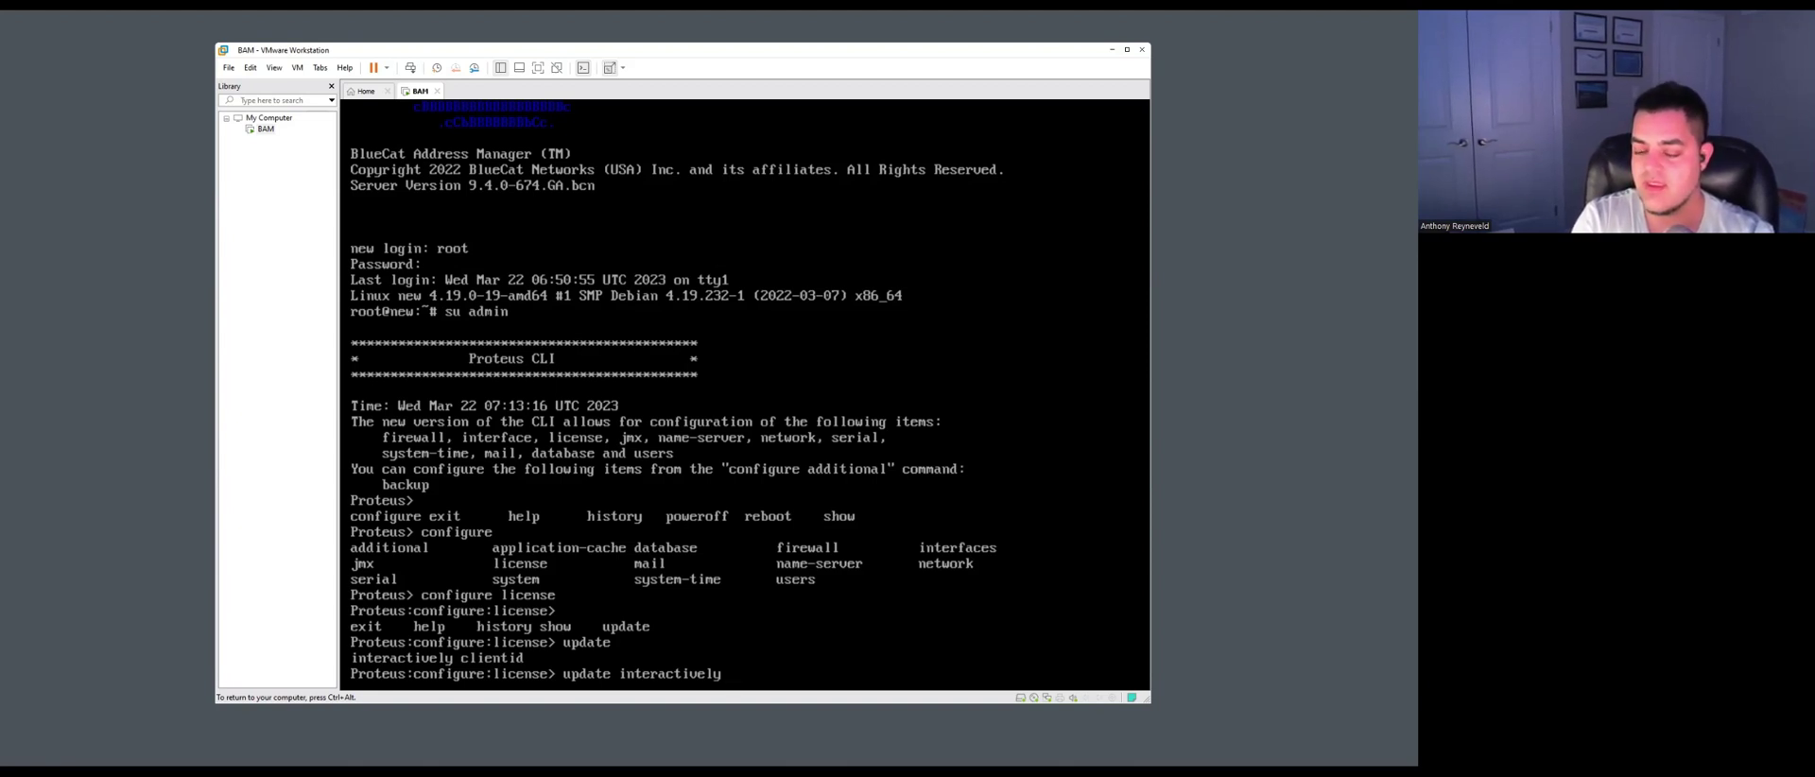
key("BackSpace")
key("BackSpace")
key("BackSpace")
key("BackSpace")
key("BackSpace")
key("BackSpace")
key("BackSpace")
key("BackSpace")
key("BackSpace")
key("BackSpace")
key("BackSpace")
key("BackSpace")
key("BackSpace")
key("BackSpace")
key("BackSpace")
key("BackSpace")
key("BackSpace")
key("BackSpace")
key("BackSpace")
key("BackSpace")
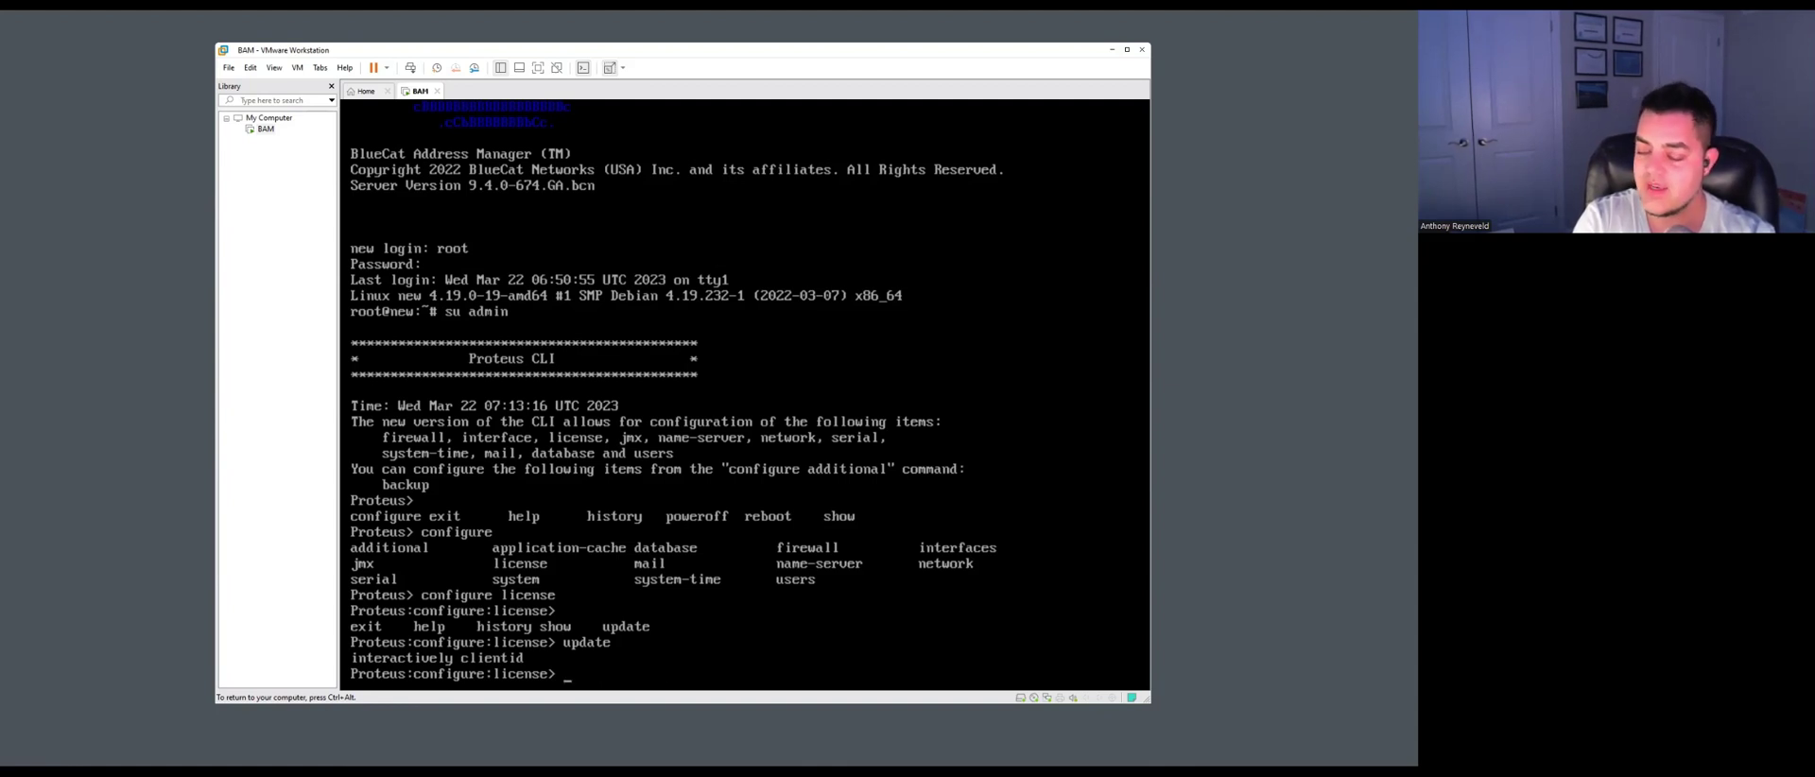
Exit license configuration and list the items available under 'configure'.
type("e")
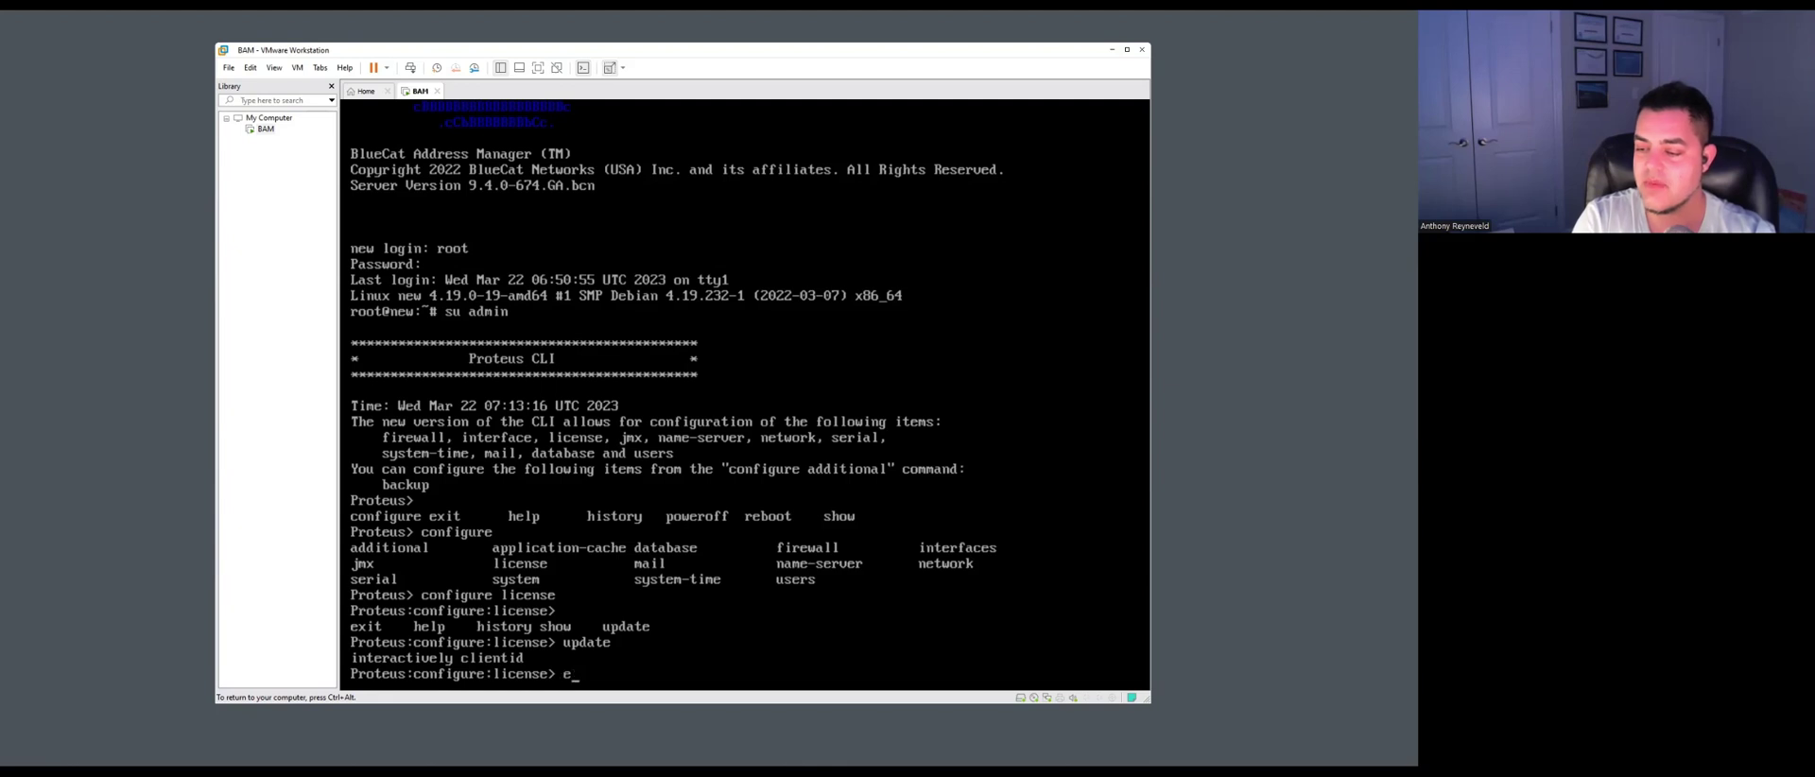
type("xit")
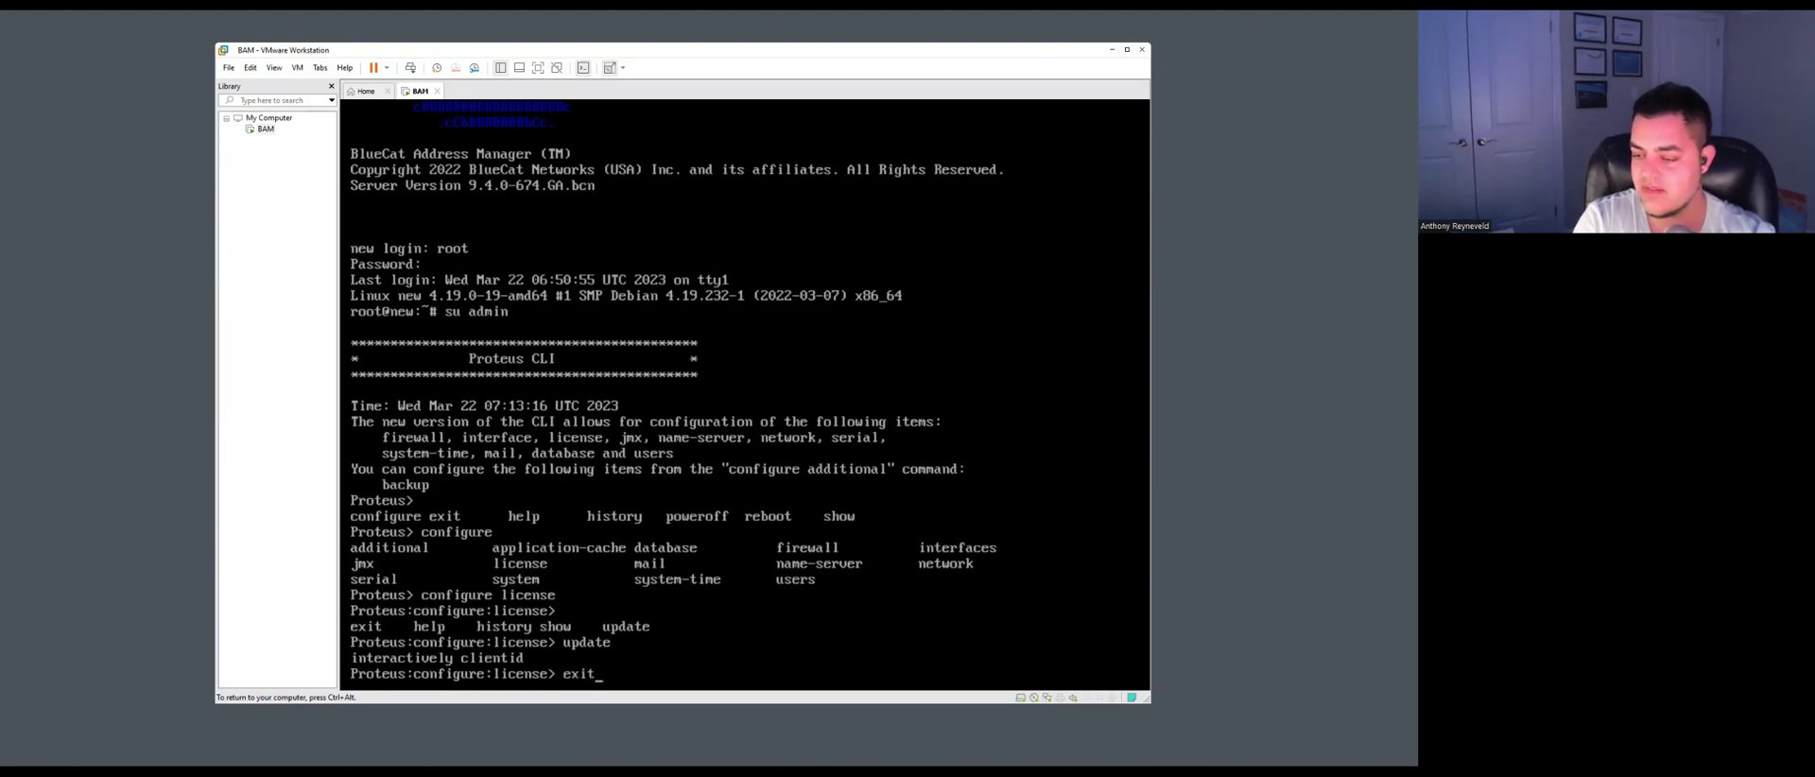
key("Return")
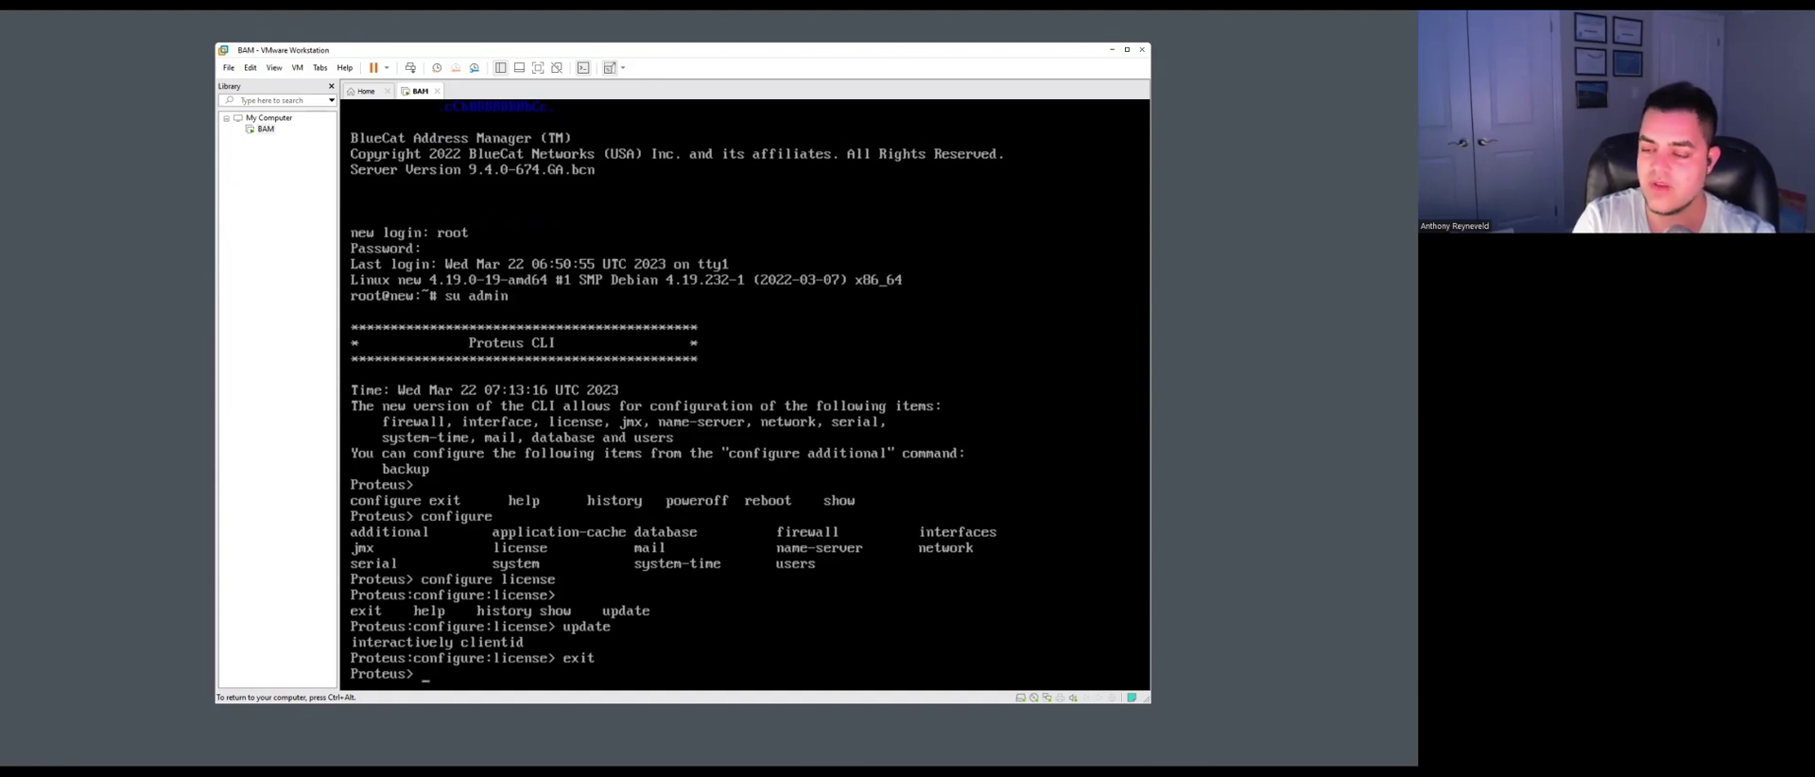
type("configure")
key("Tab")
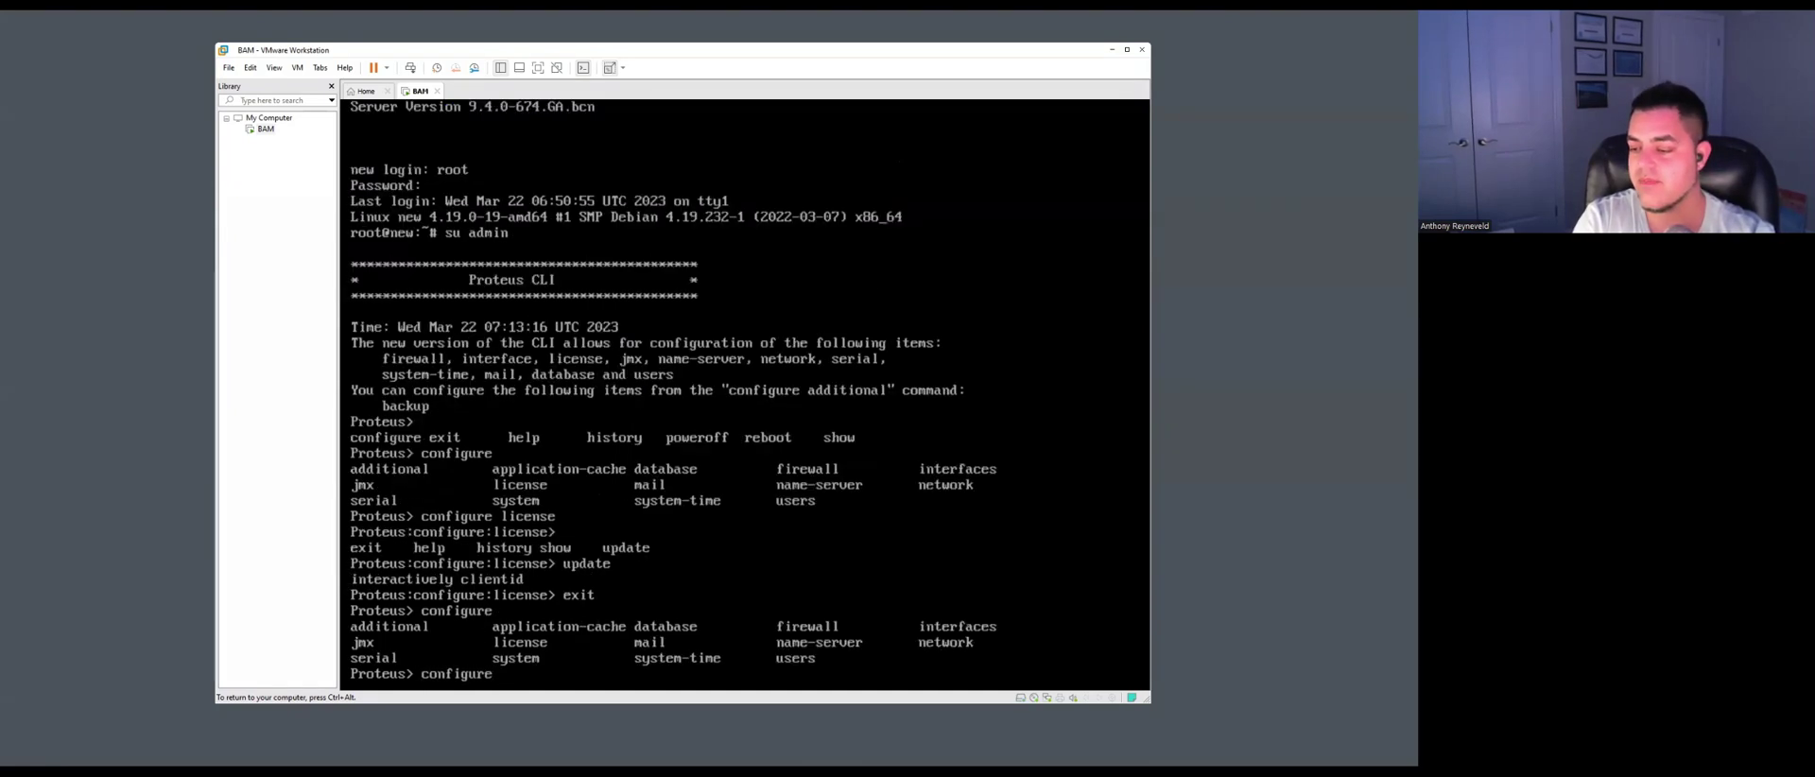
Enter 'configure interfaces' and show eth0's current address, 192.168.245.3/24.
type("interfaces")
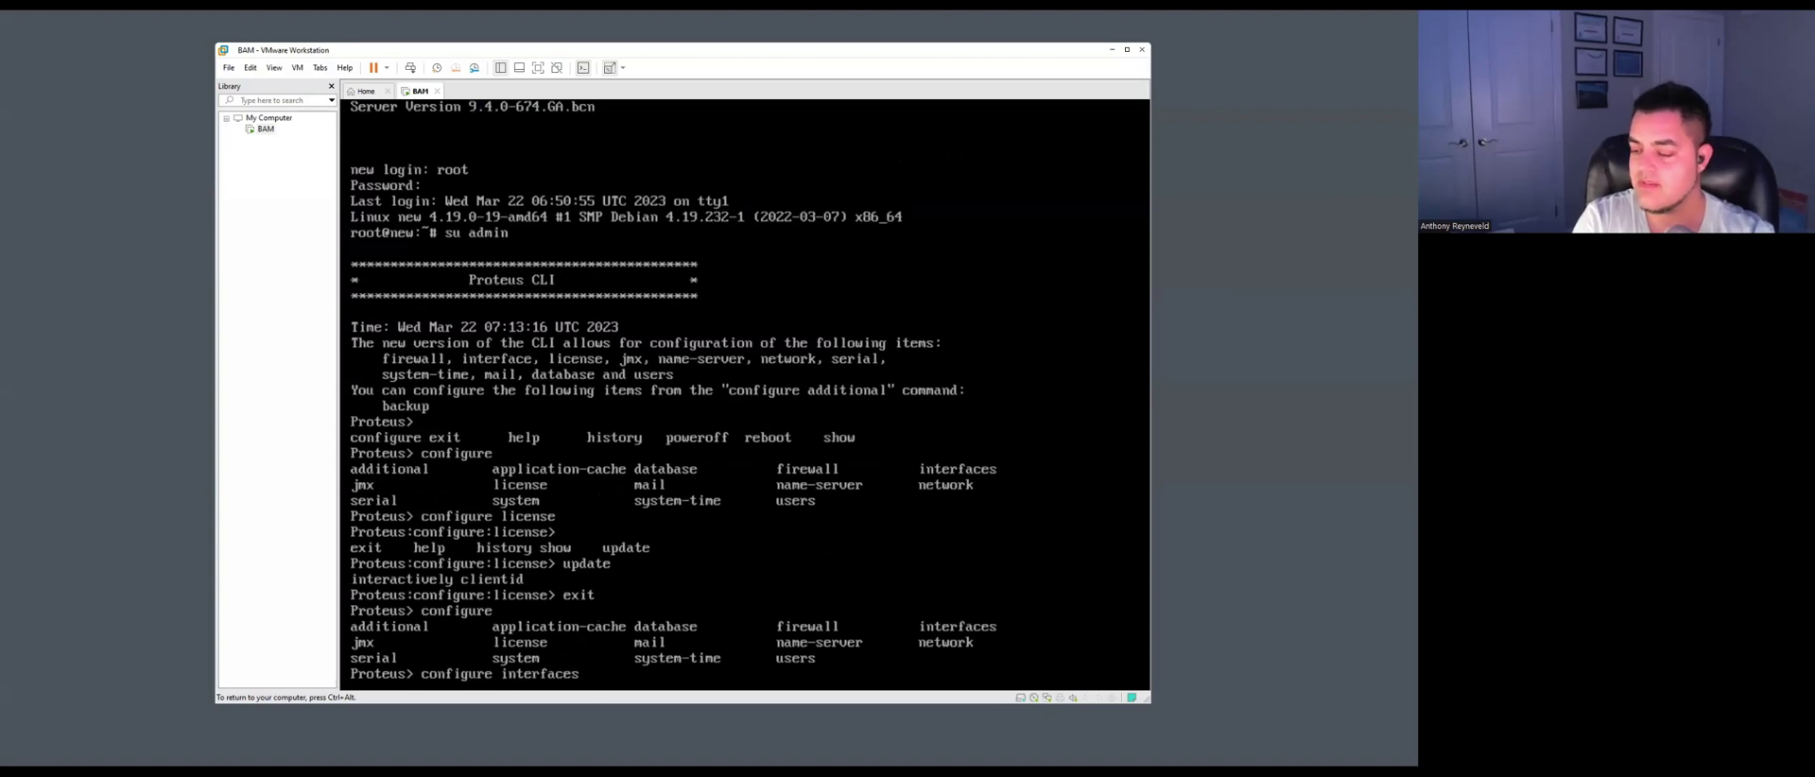
key("Return")
key("Tab")
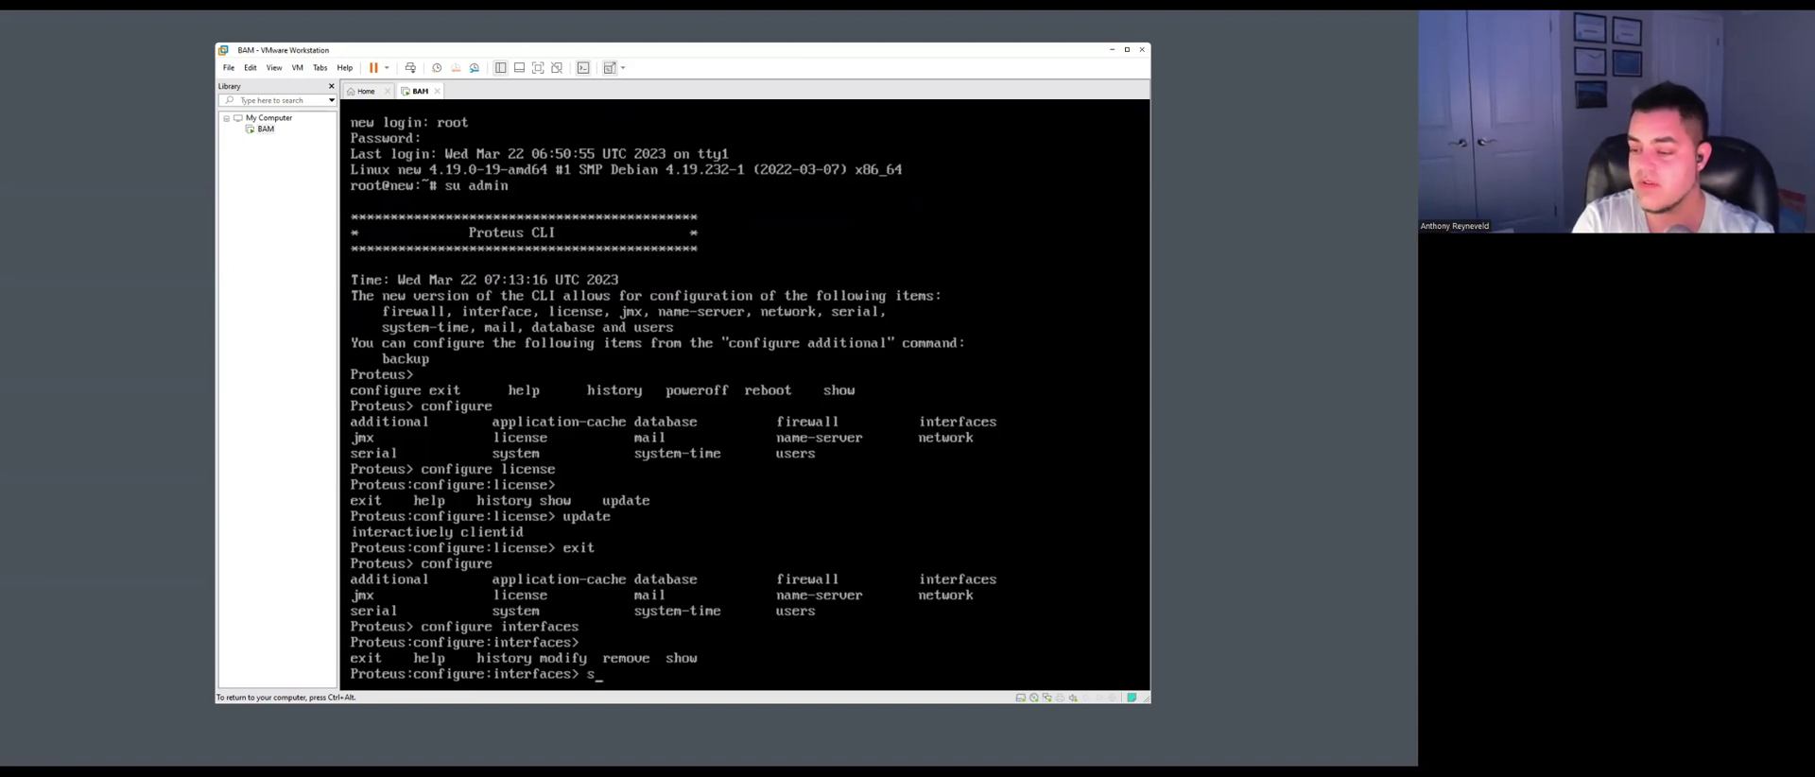
type("show")
key("Return")
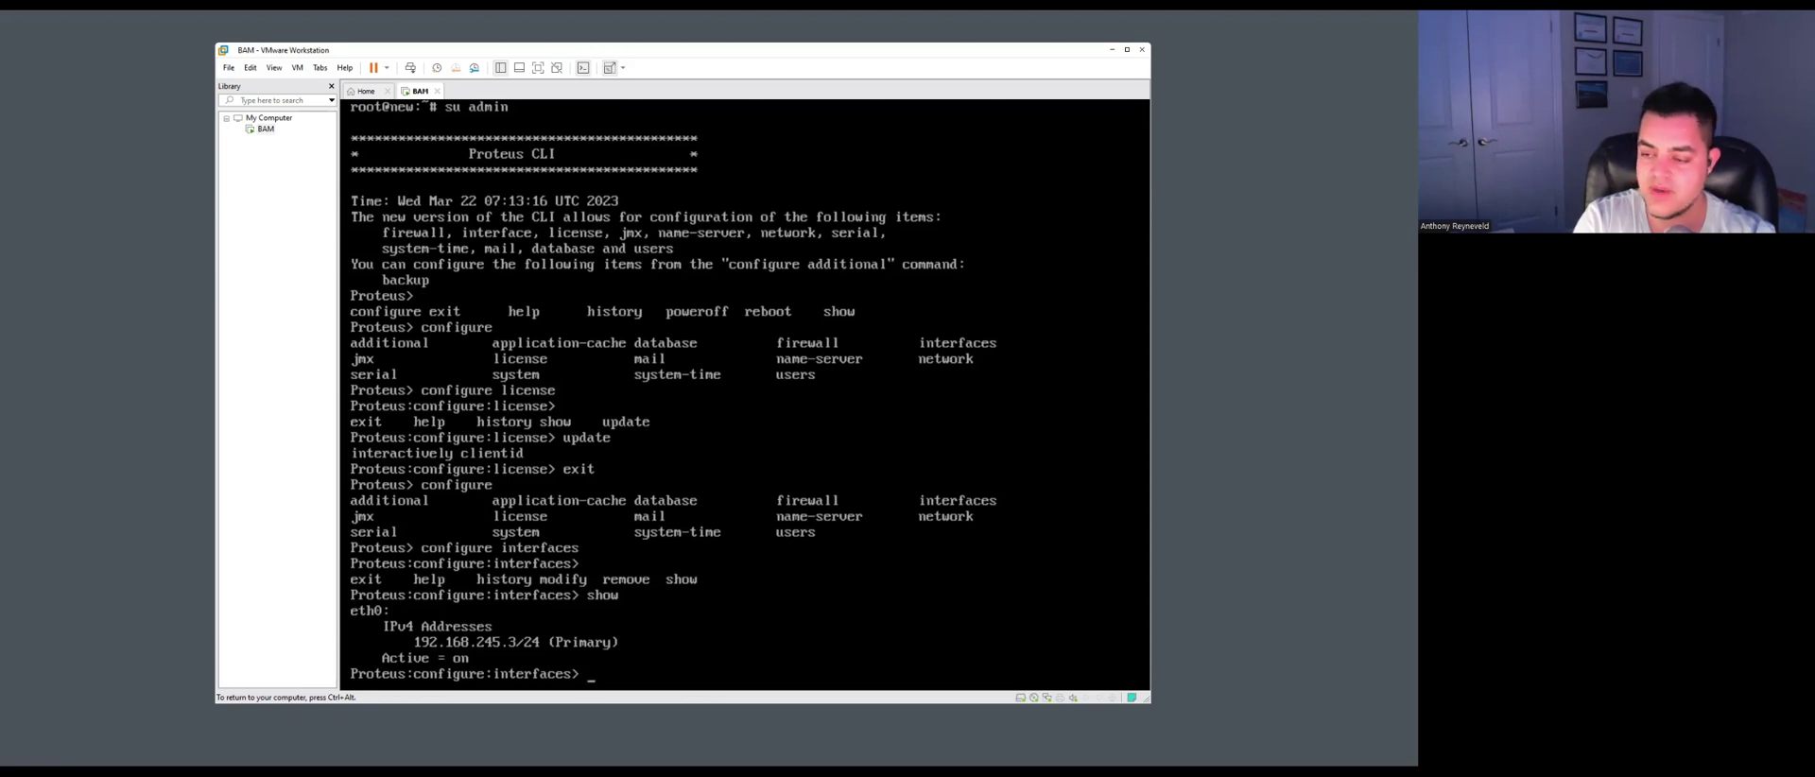
List the interface commands again and start editing with 'modify eth0'.
key("Tab")
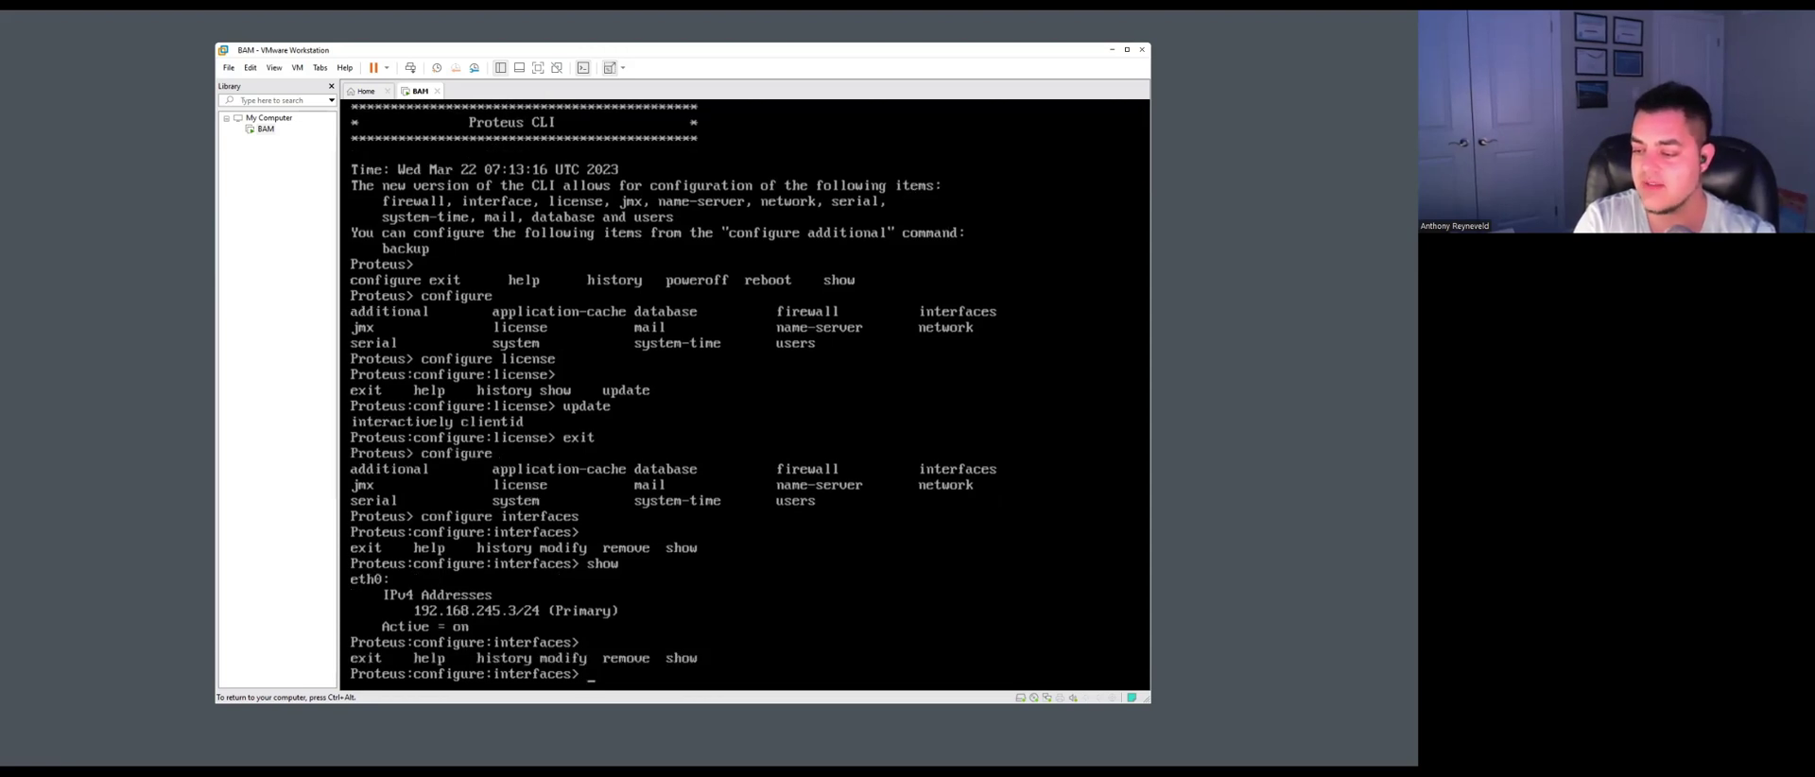
type("mod")
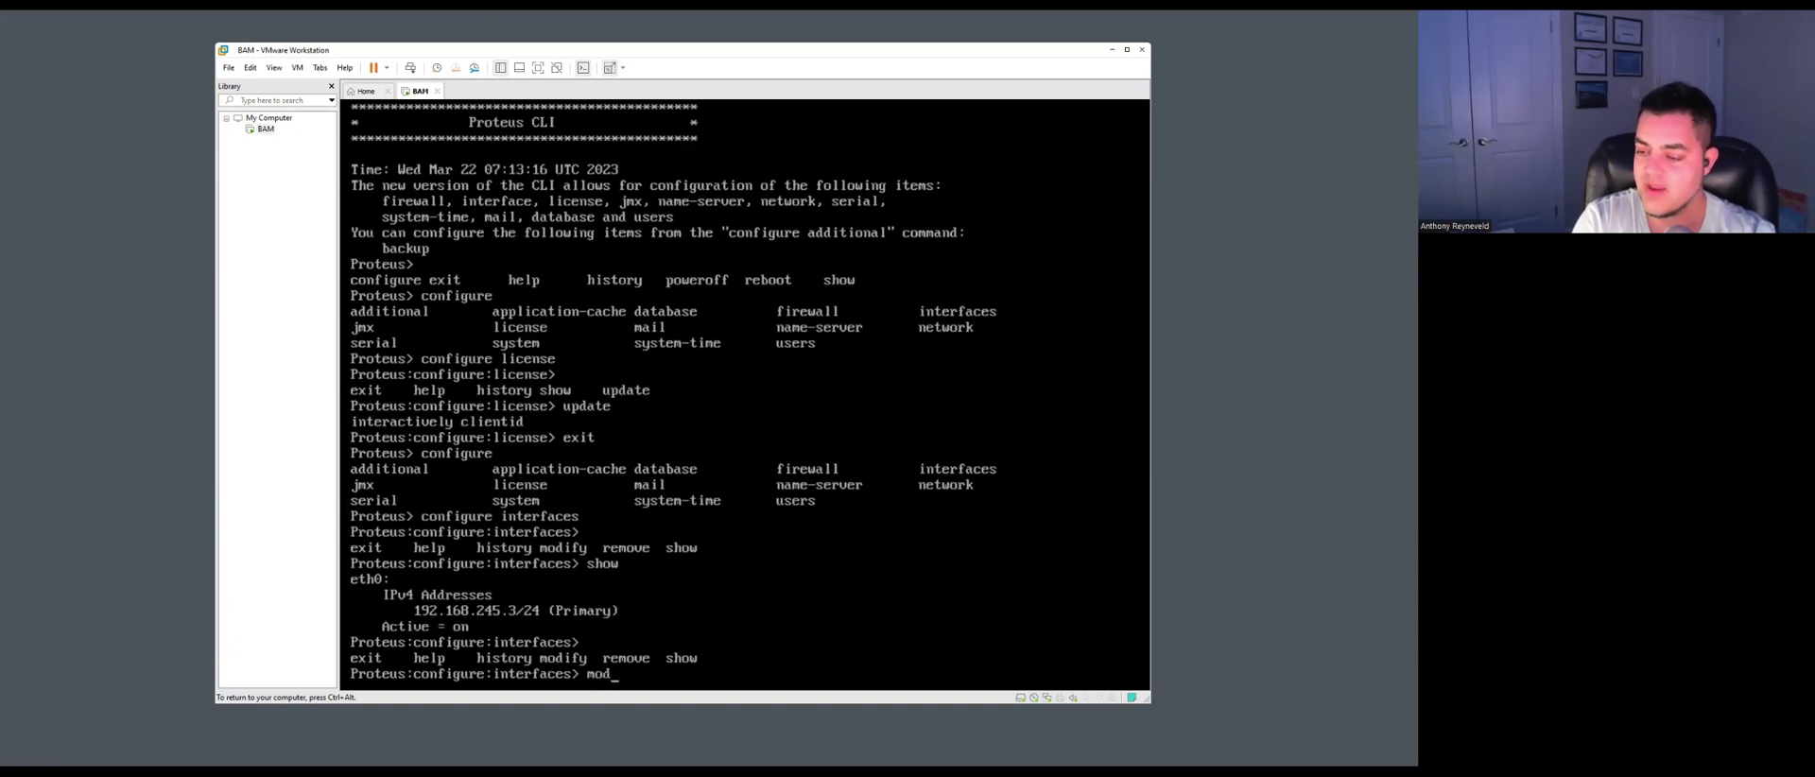
type("ify eth0")
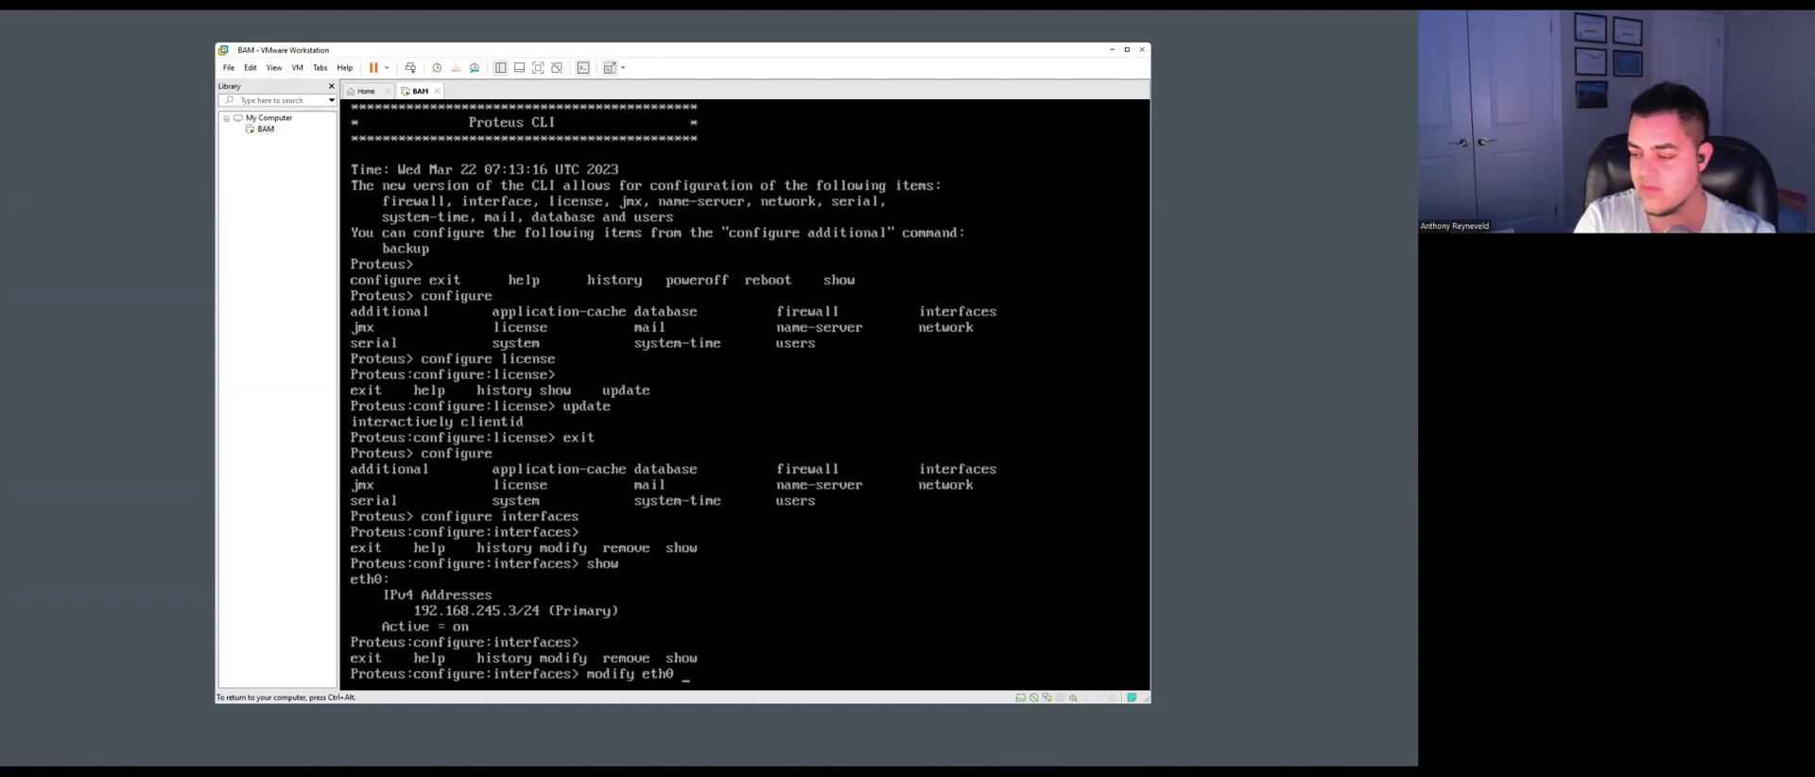
key("Return")
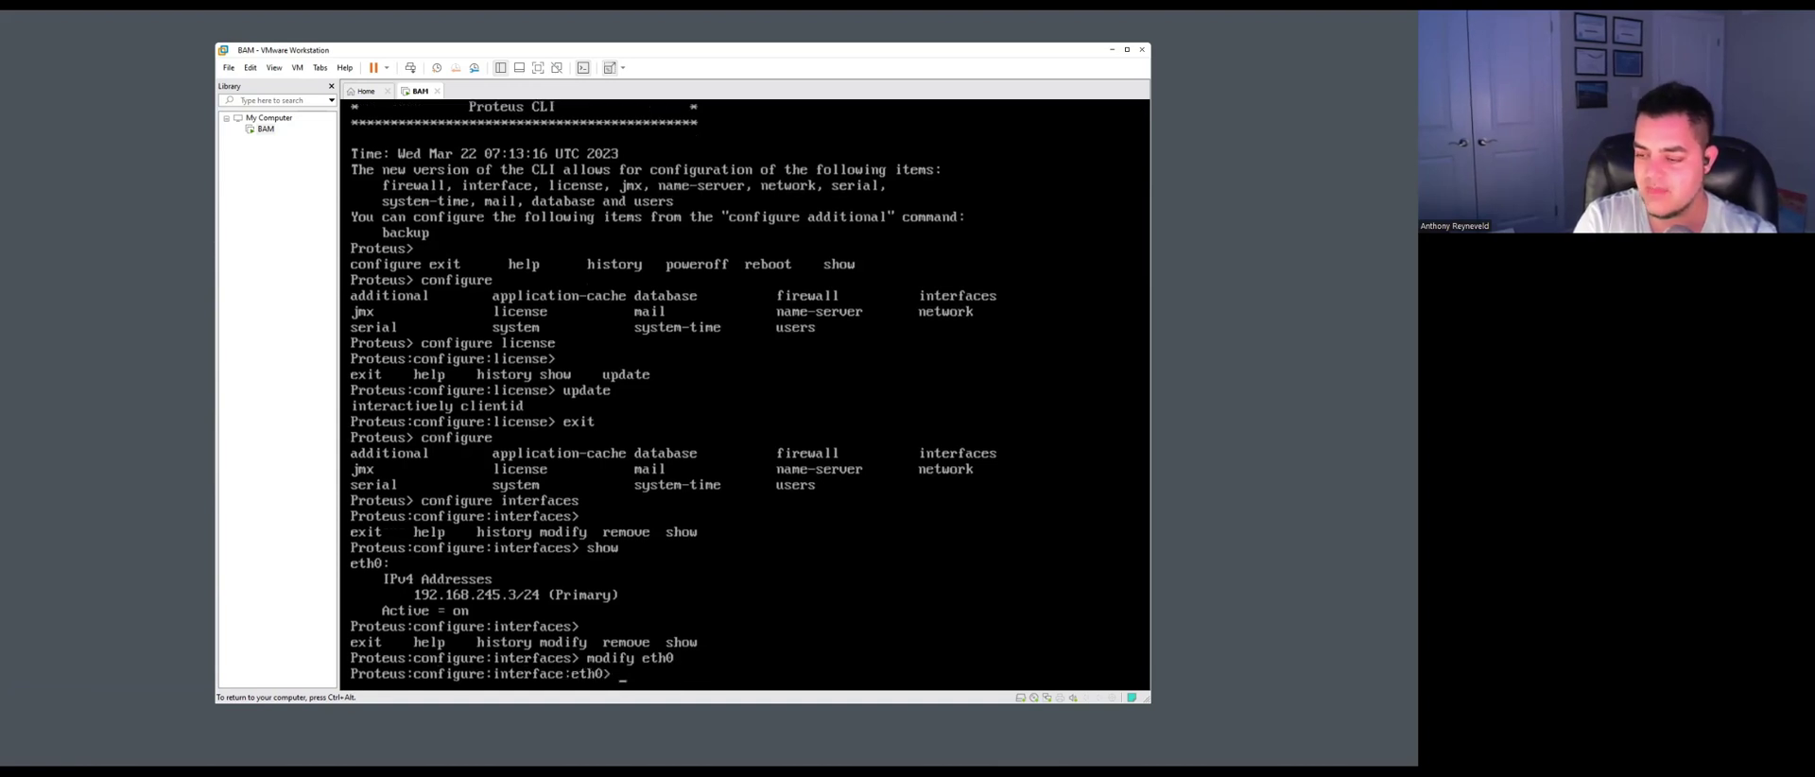
Set eth0's address to 192.168.245.3/24, which reports 'Address already exists', then type save.
key("Tab")
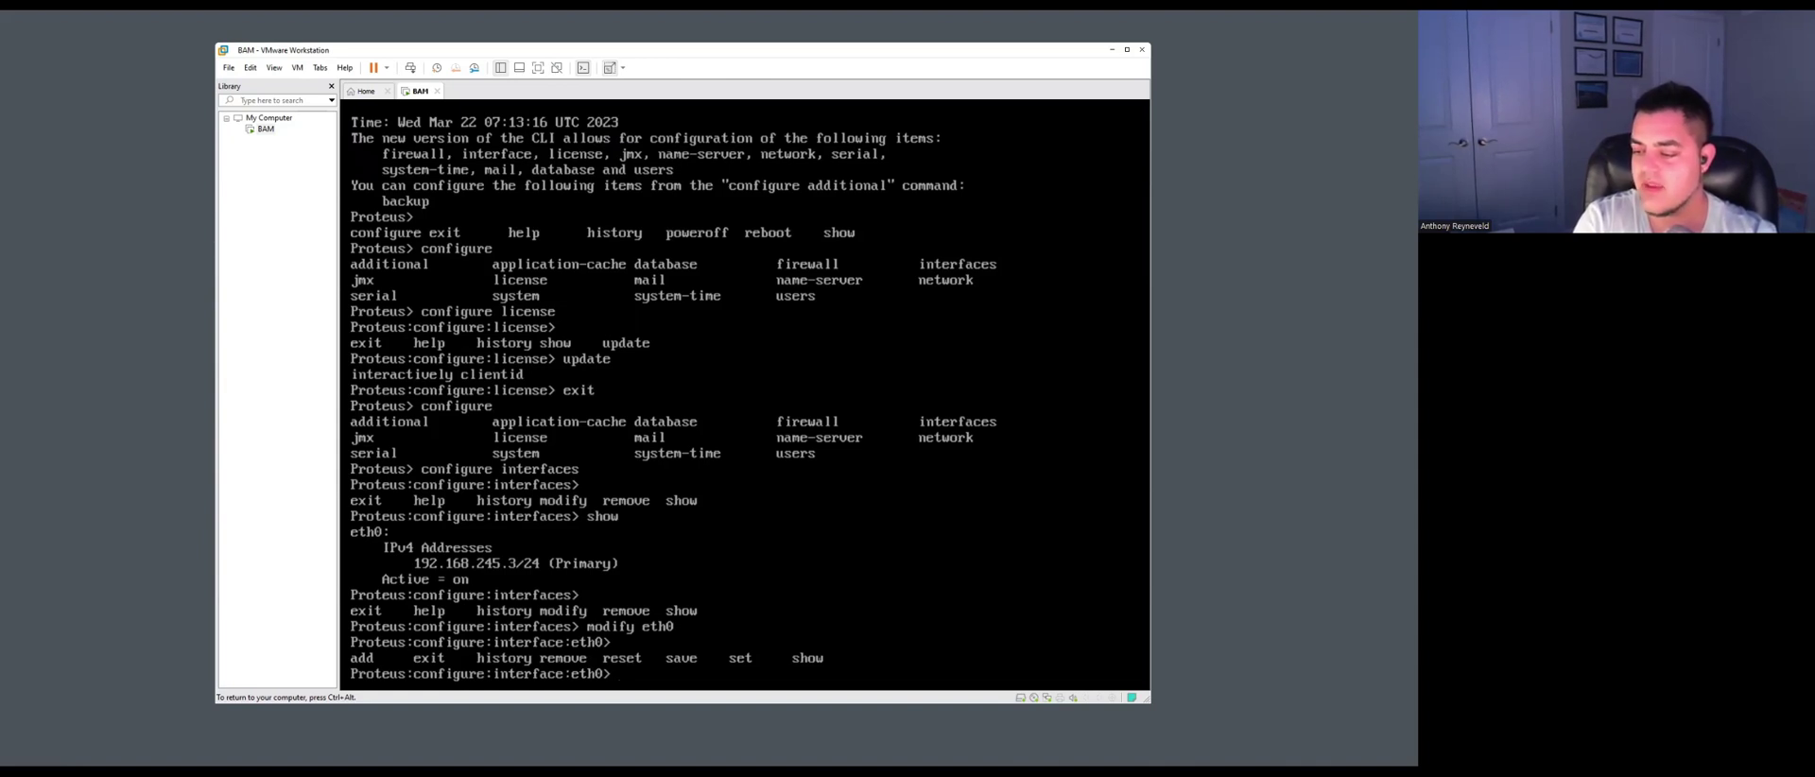
type("set")
key("Tab")
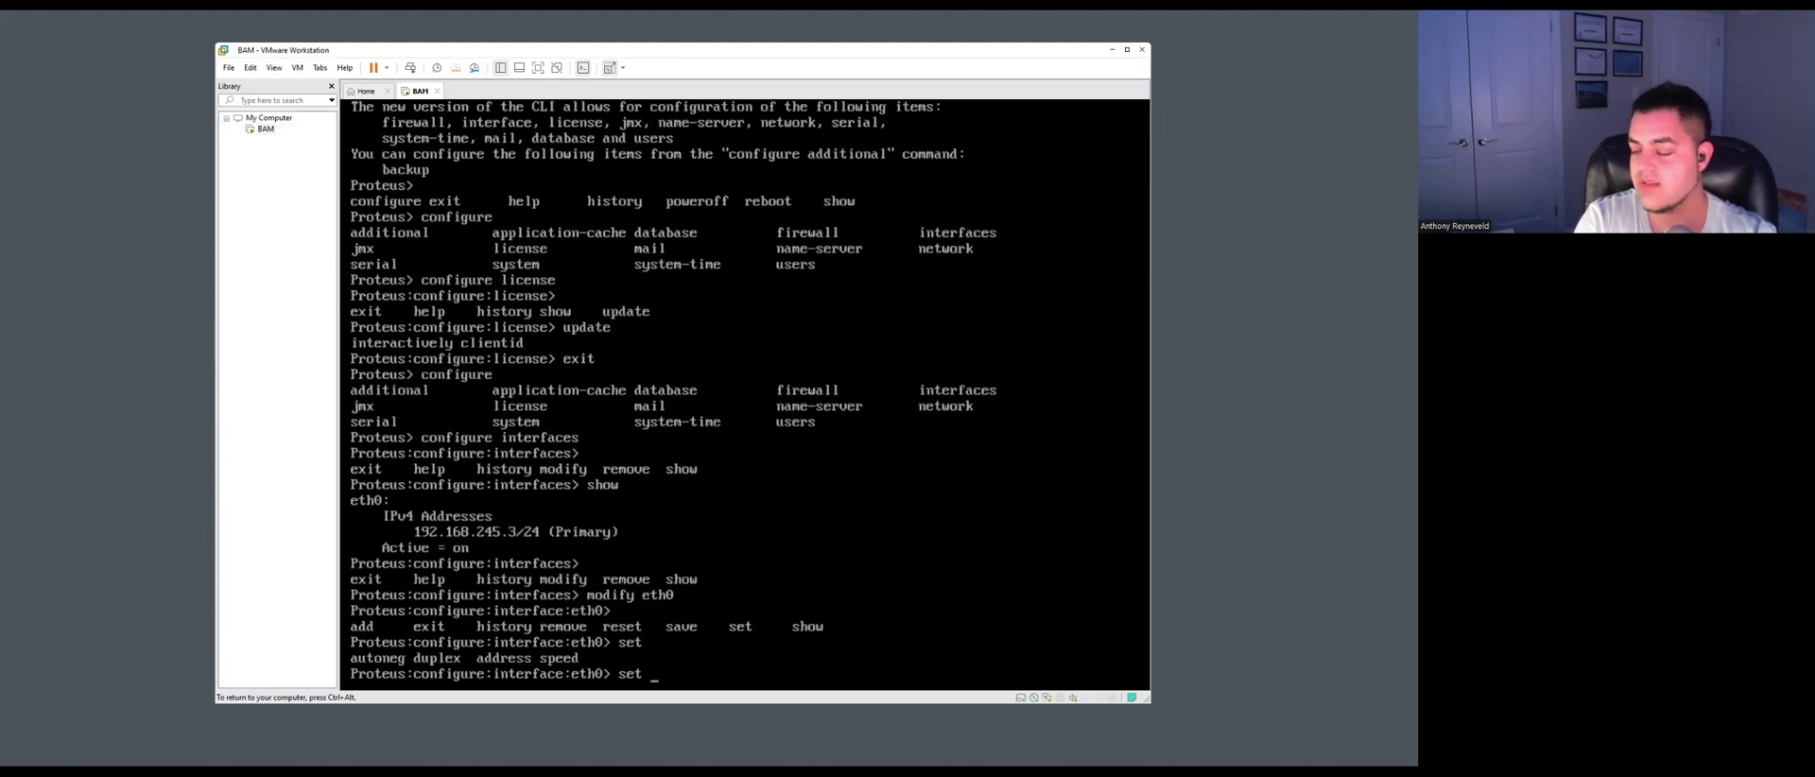
type("address")
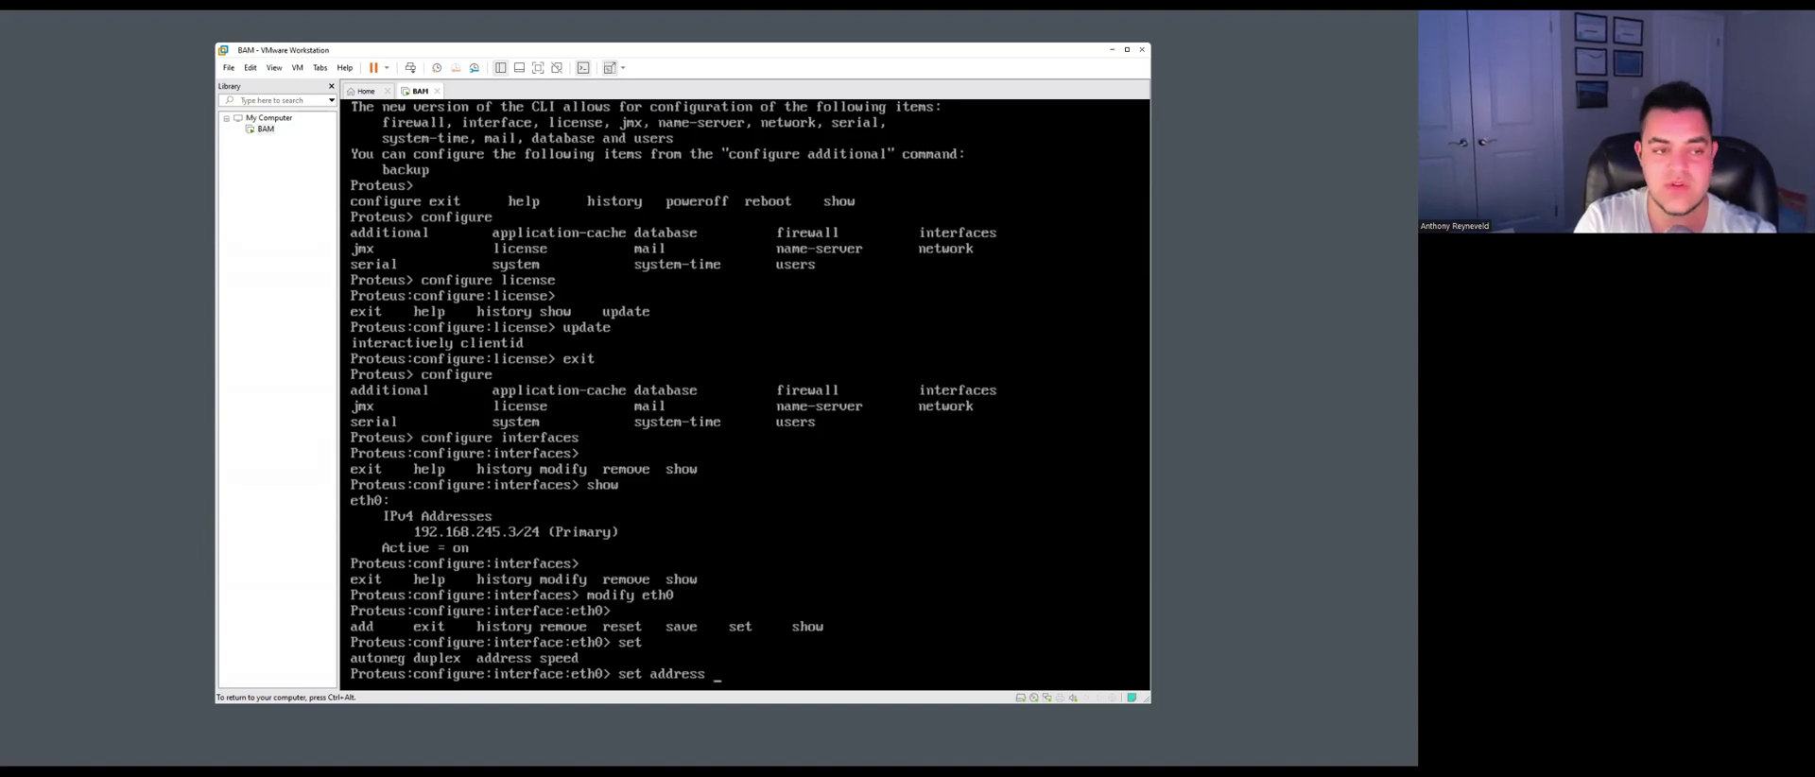
type(" 19")
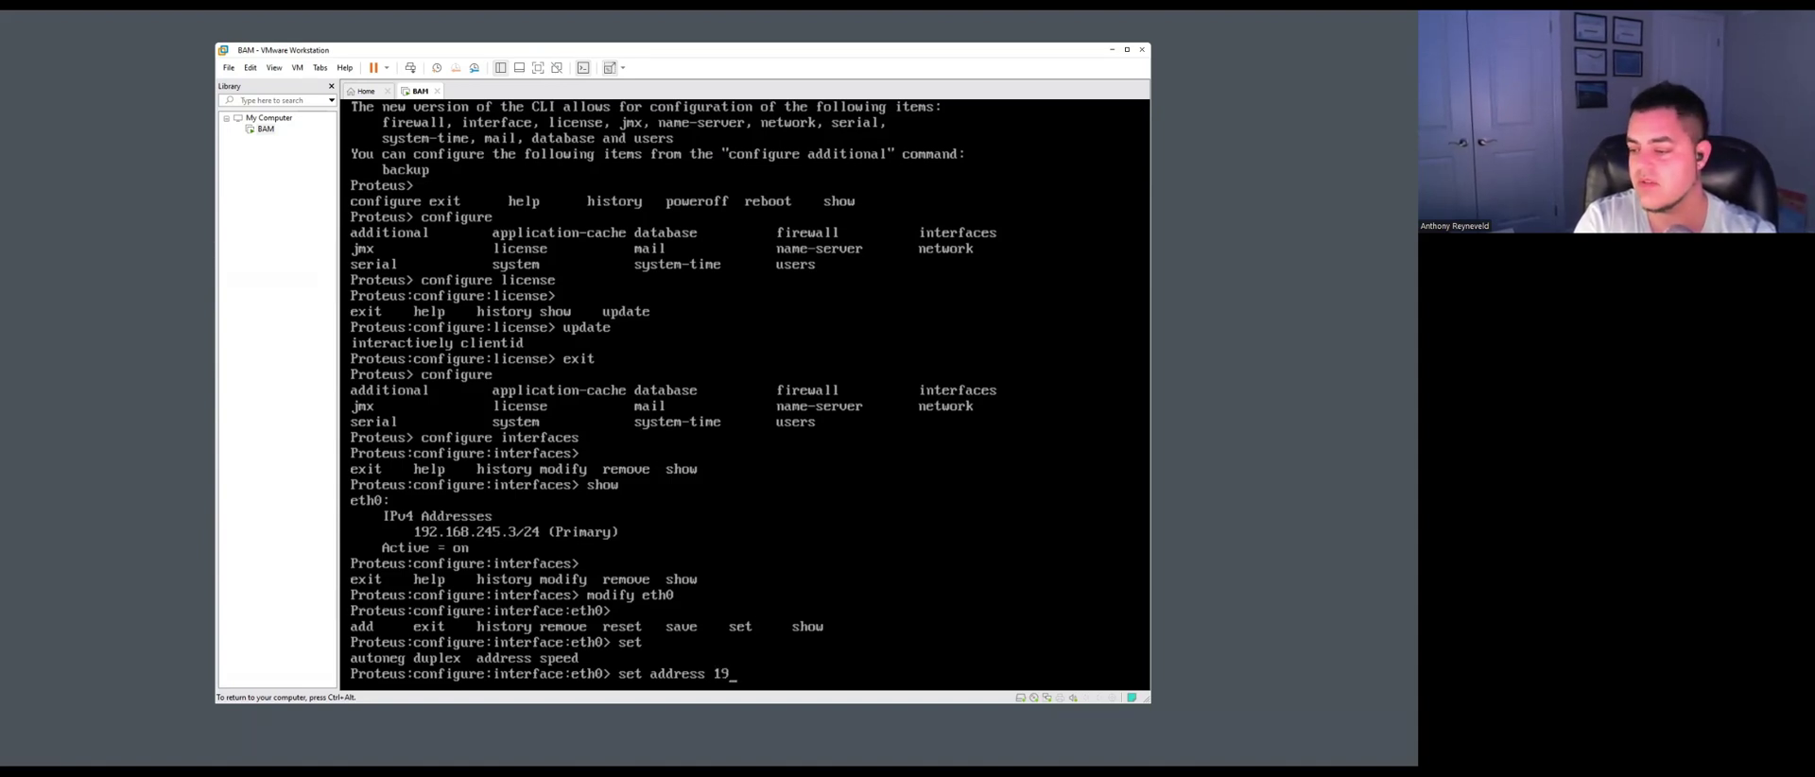
type("2.168")
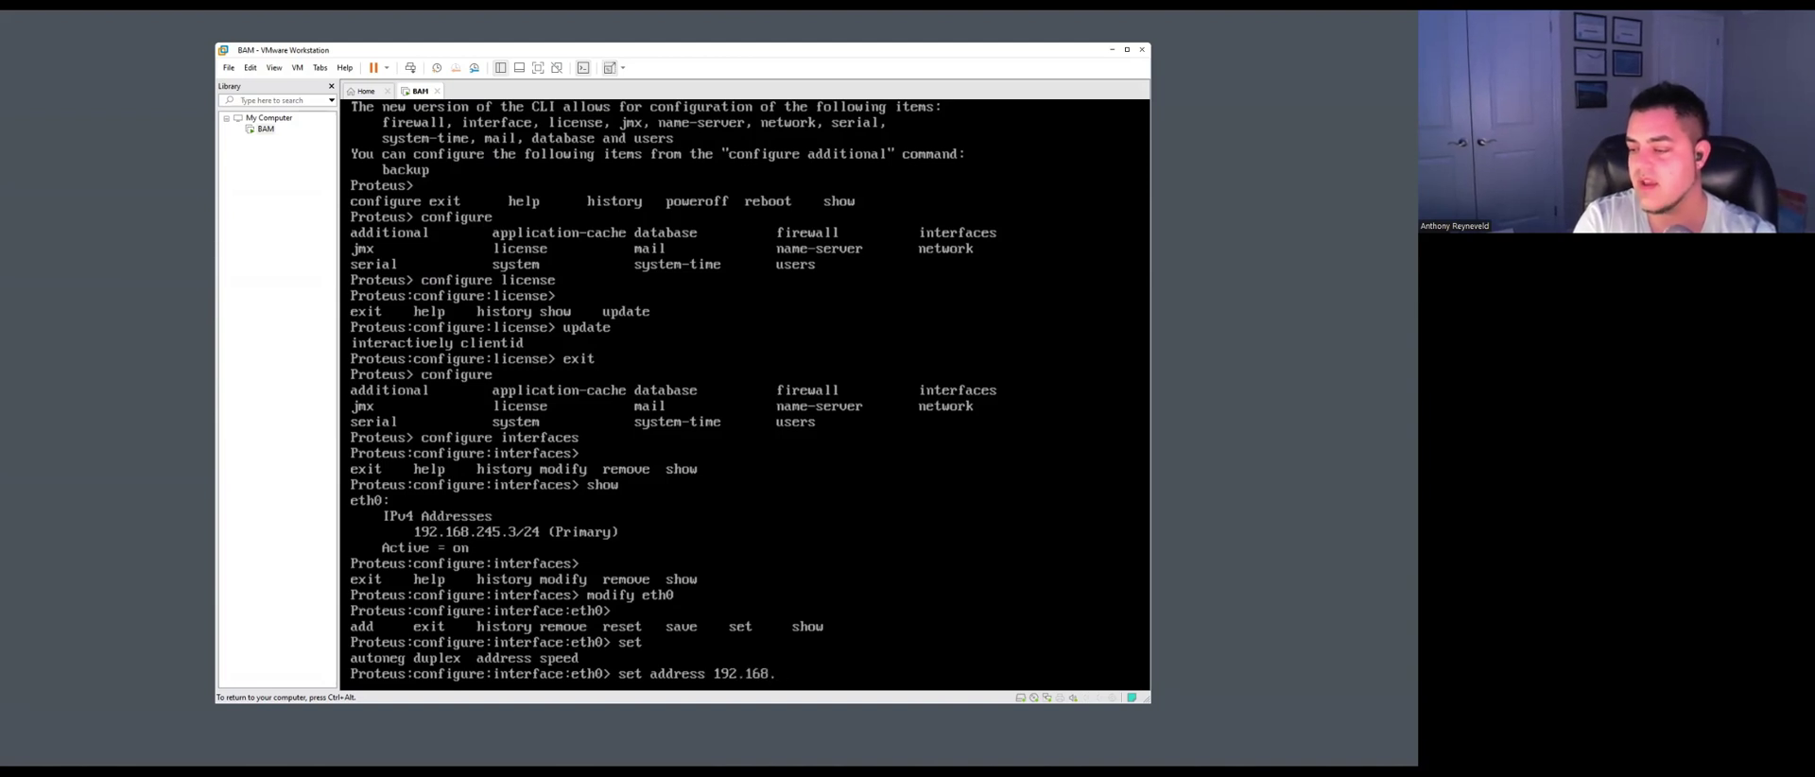
type(".245")
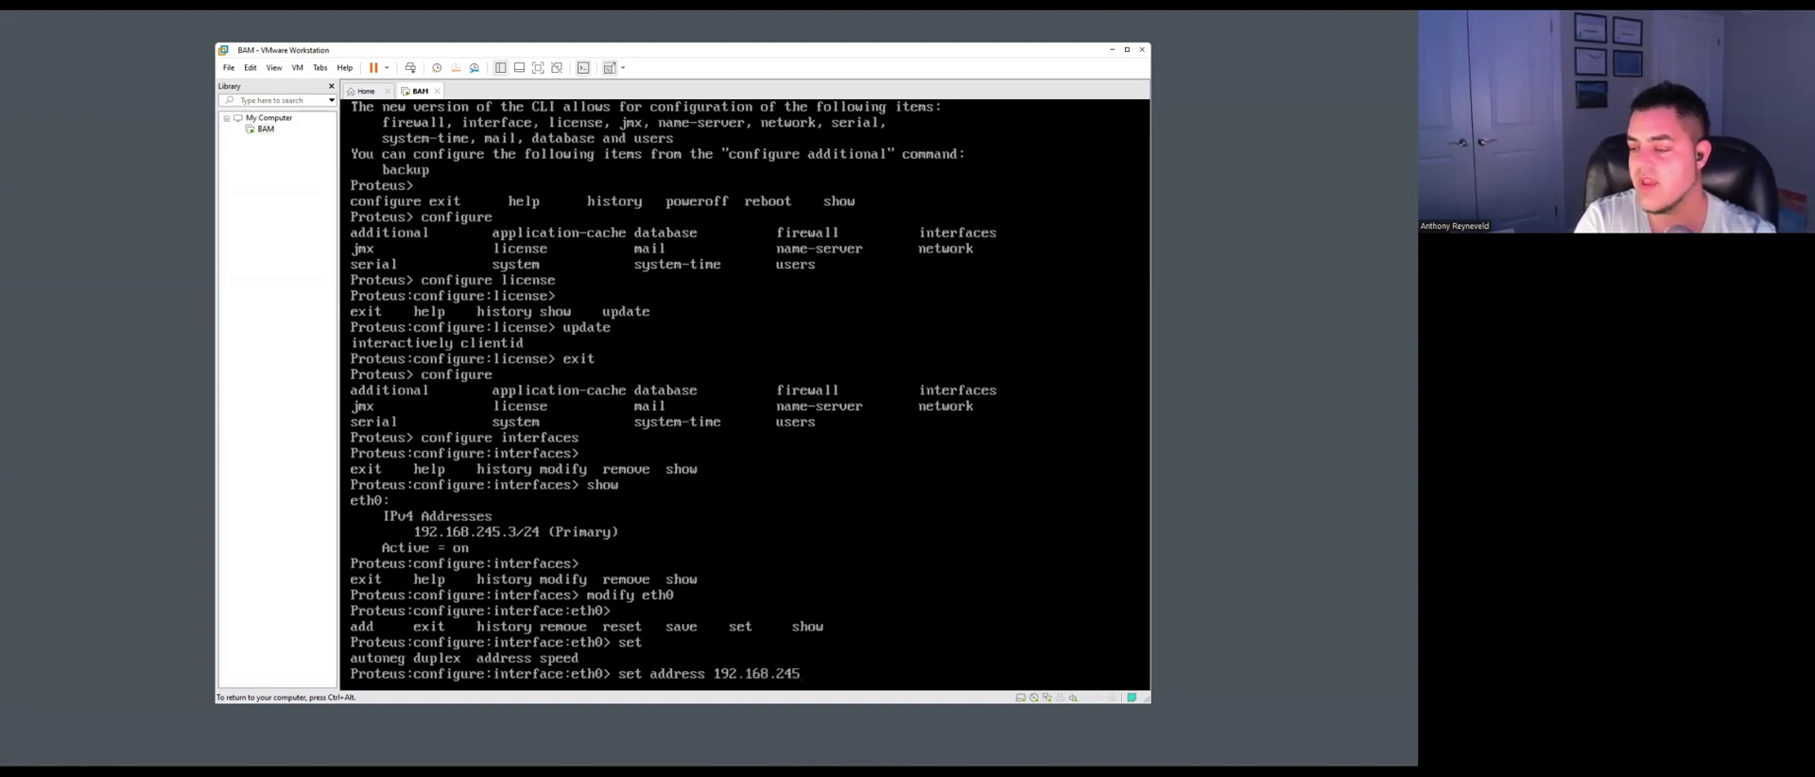
type(".3")
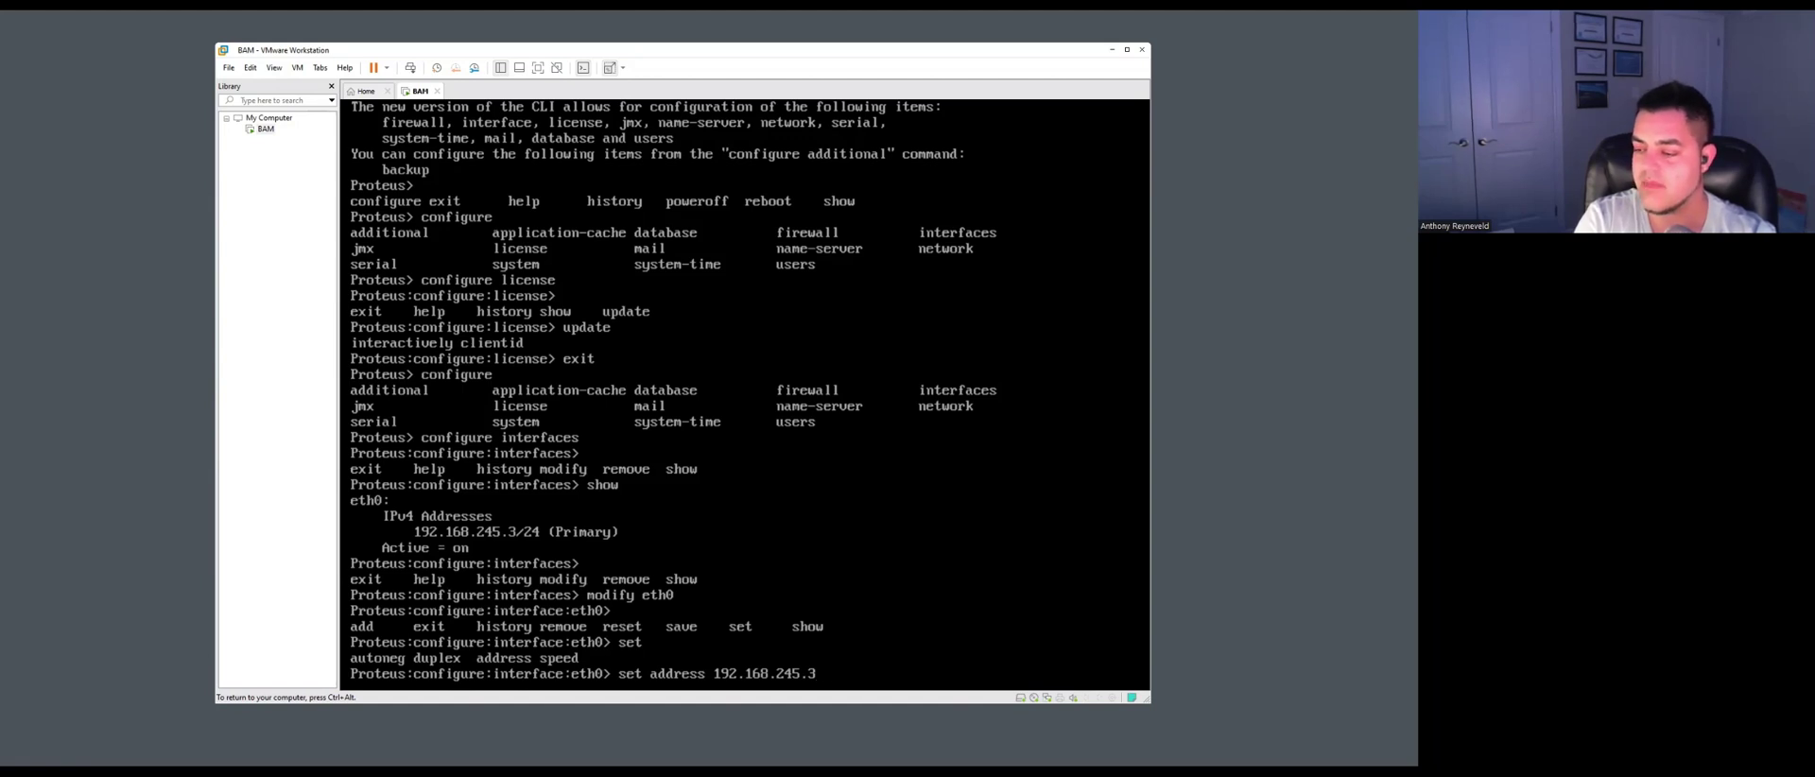
key("Return")
key("Up")
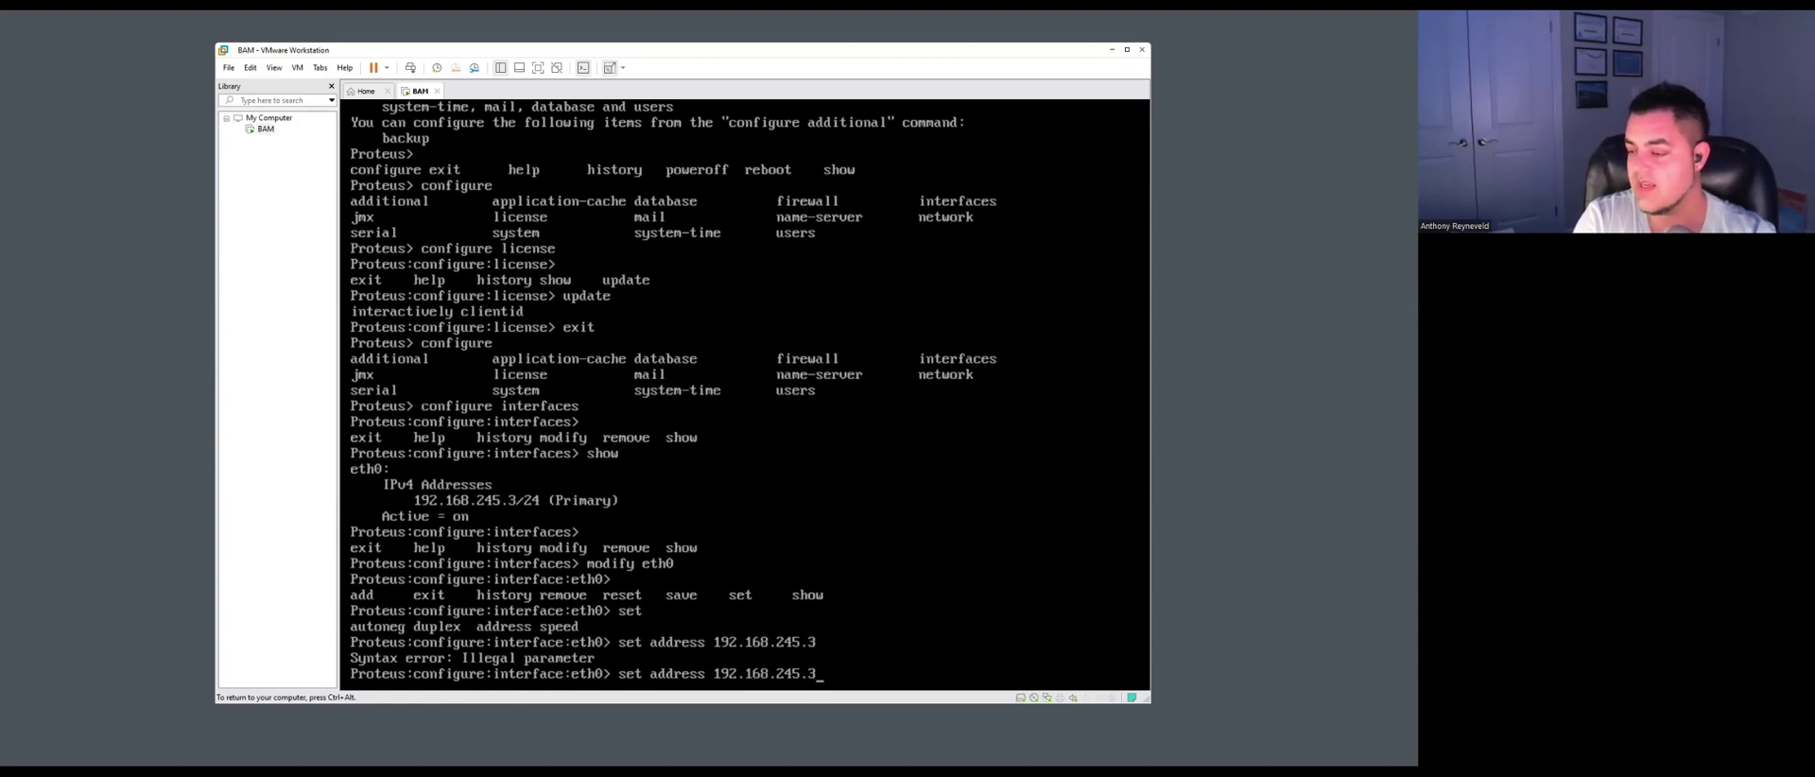
type("/")
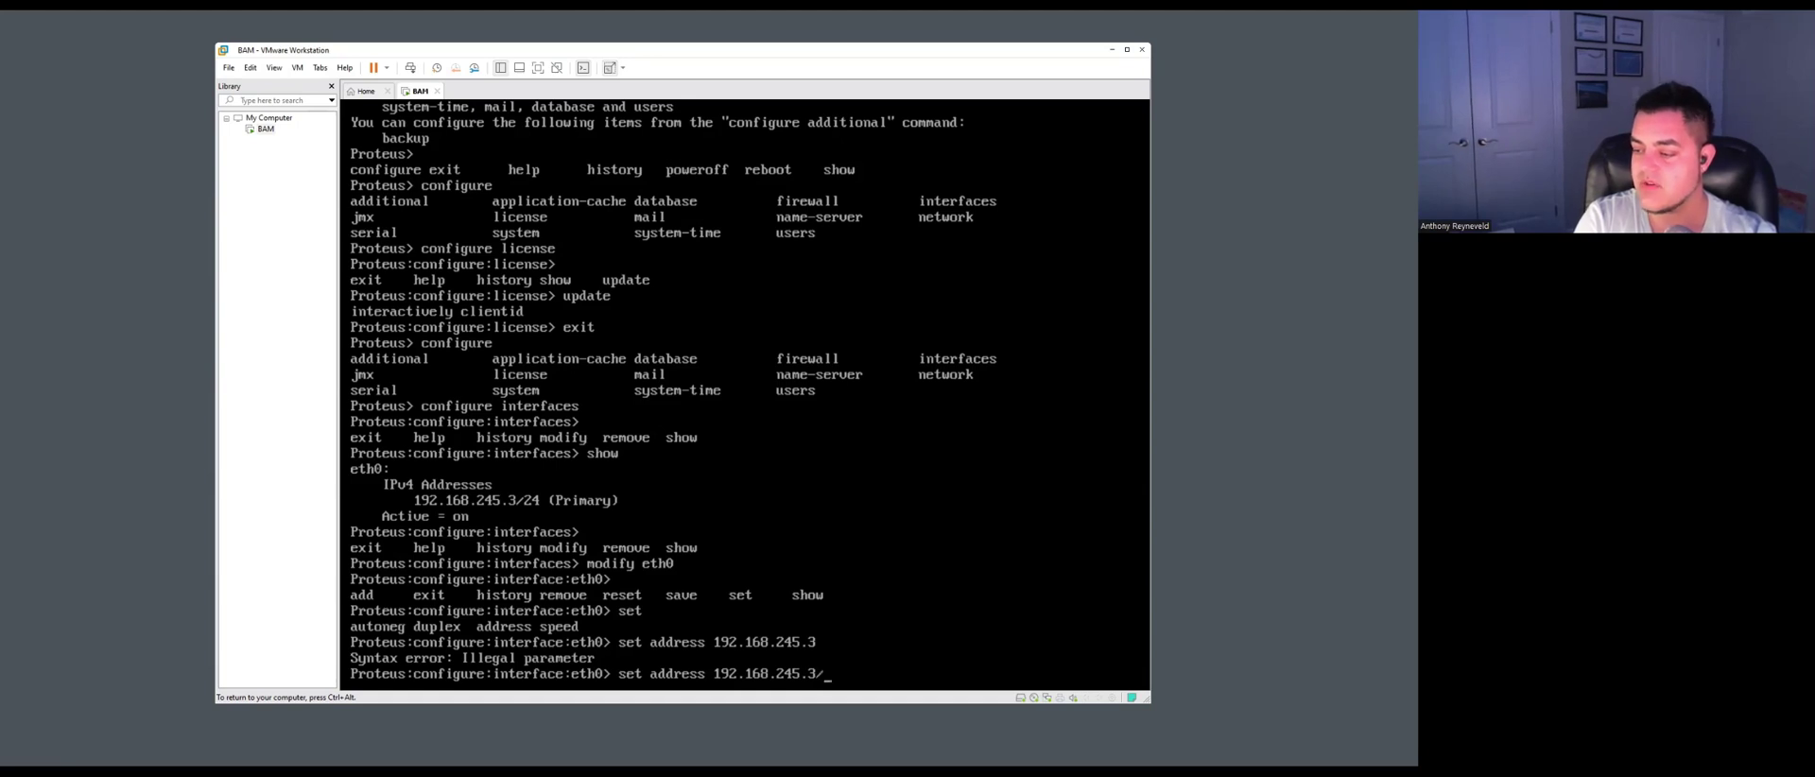
type("24")
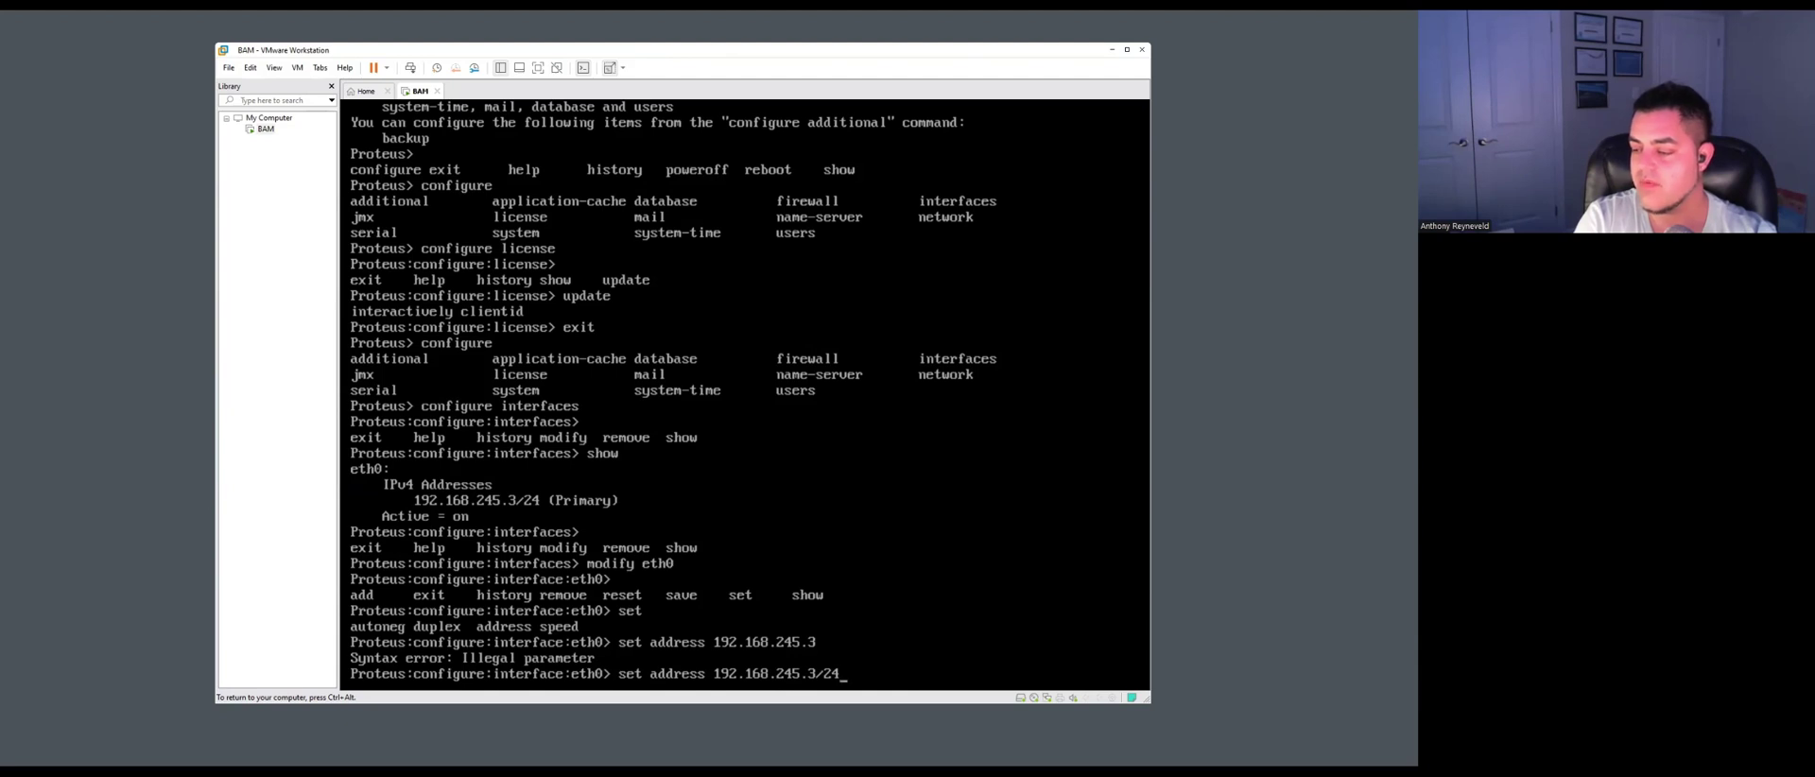
key("Return")
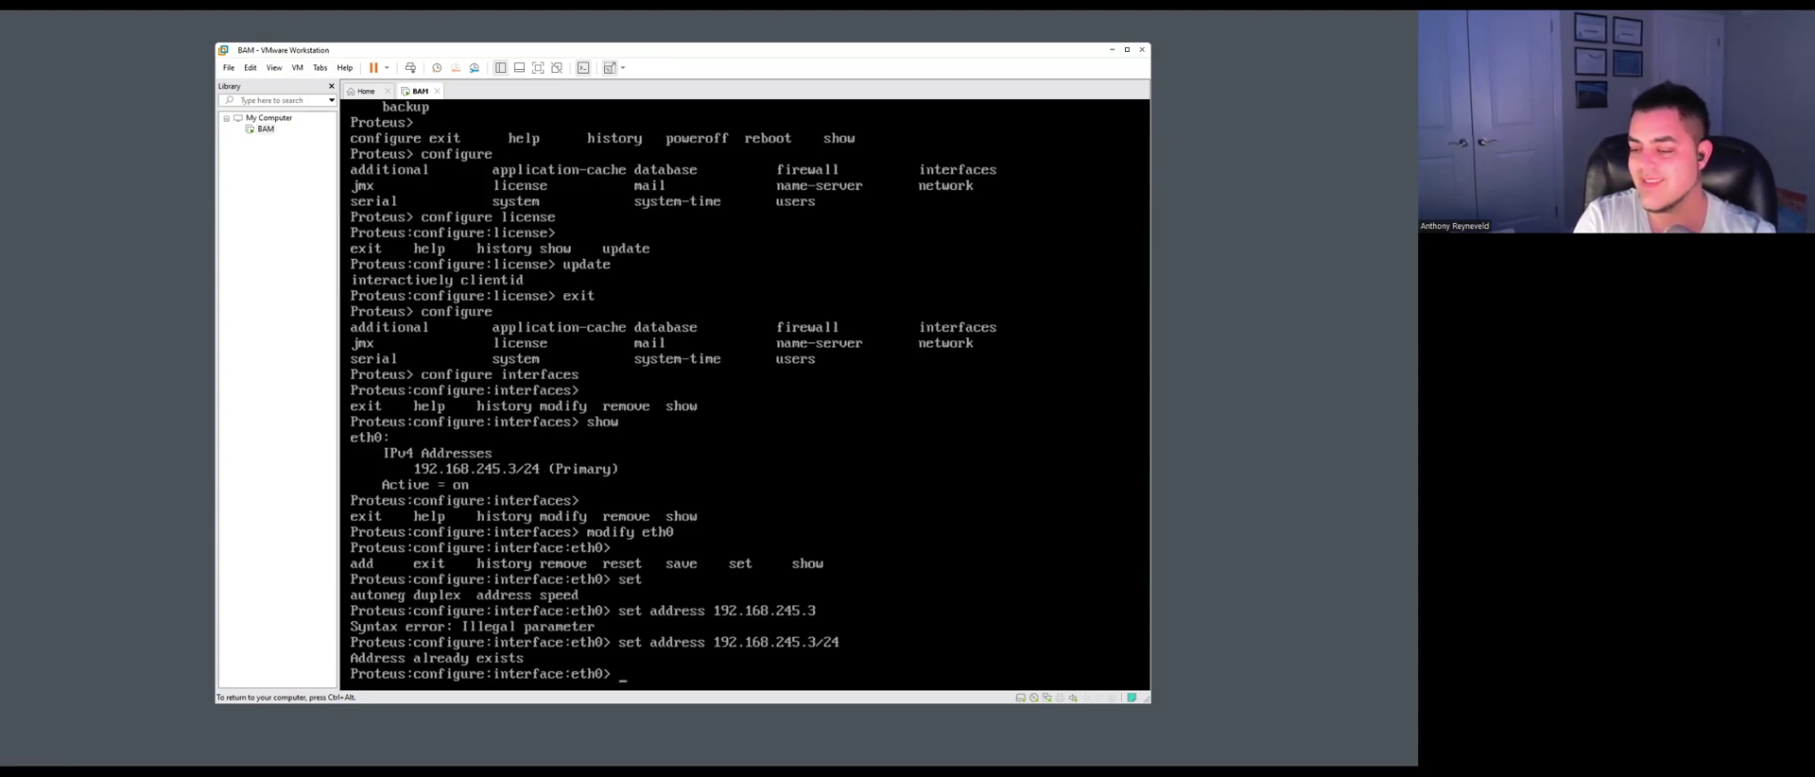
type("save")
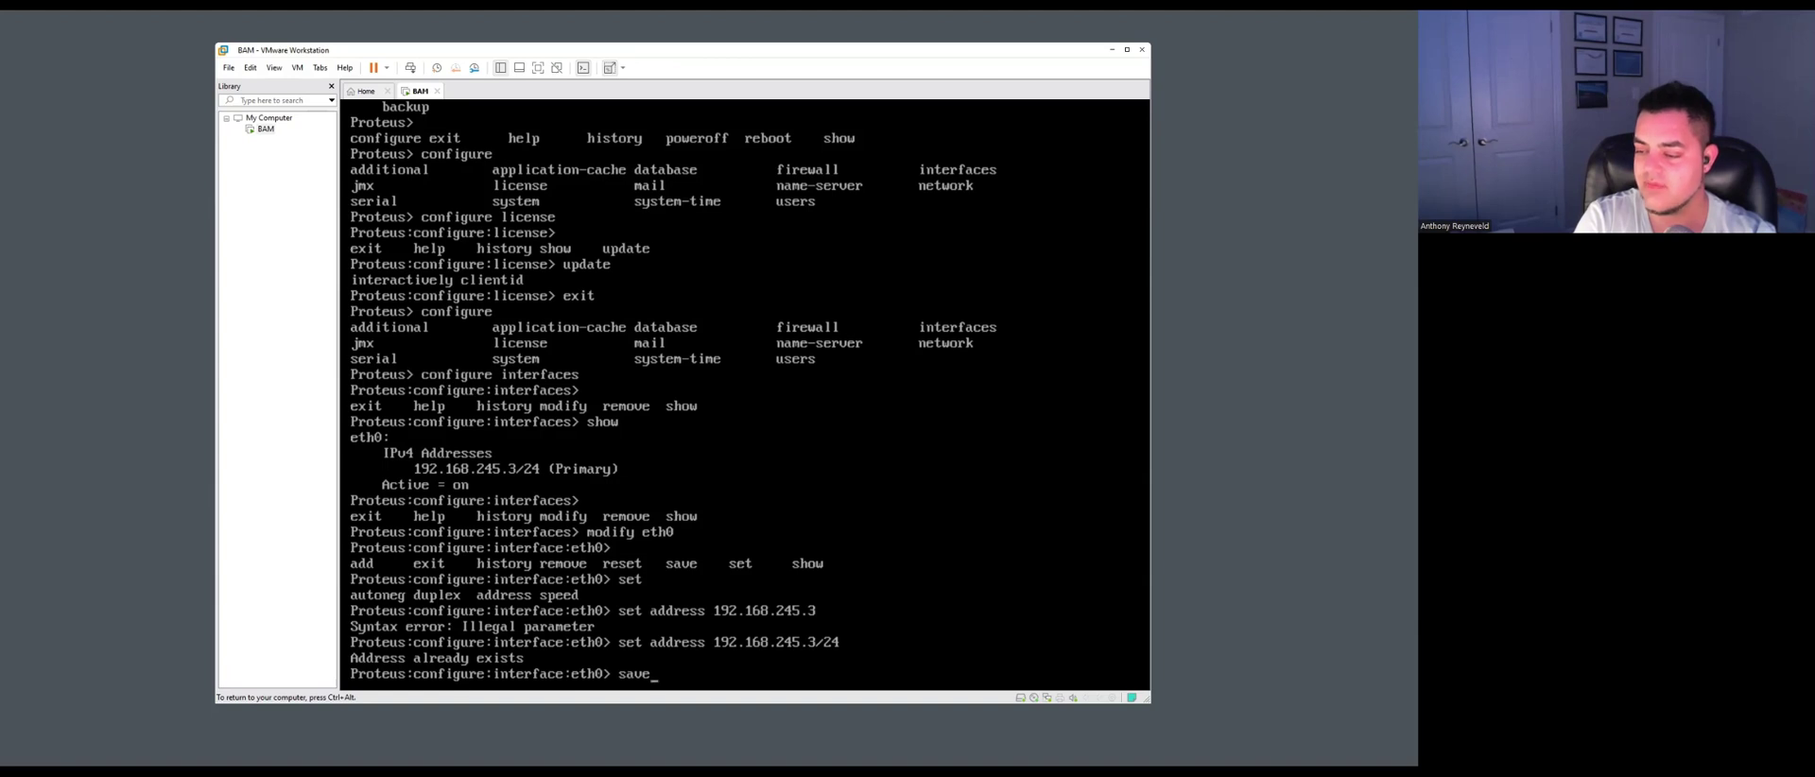
Save eth0, exit the interface levels to the top prompt, and list the configure subareas.
key("Return")
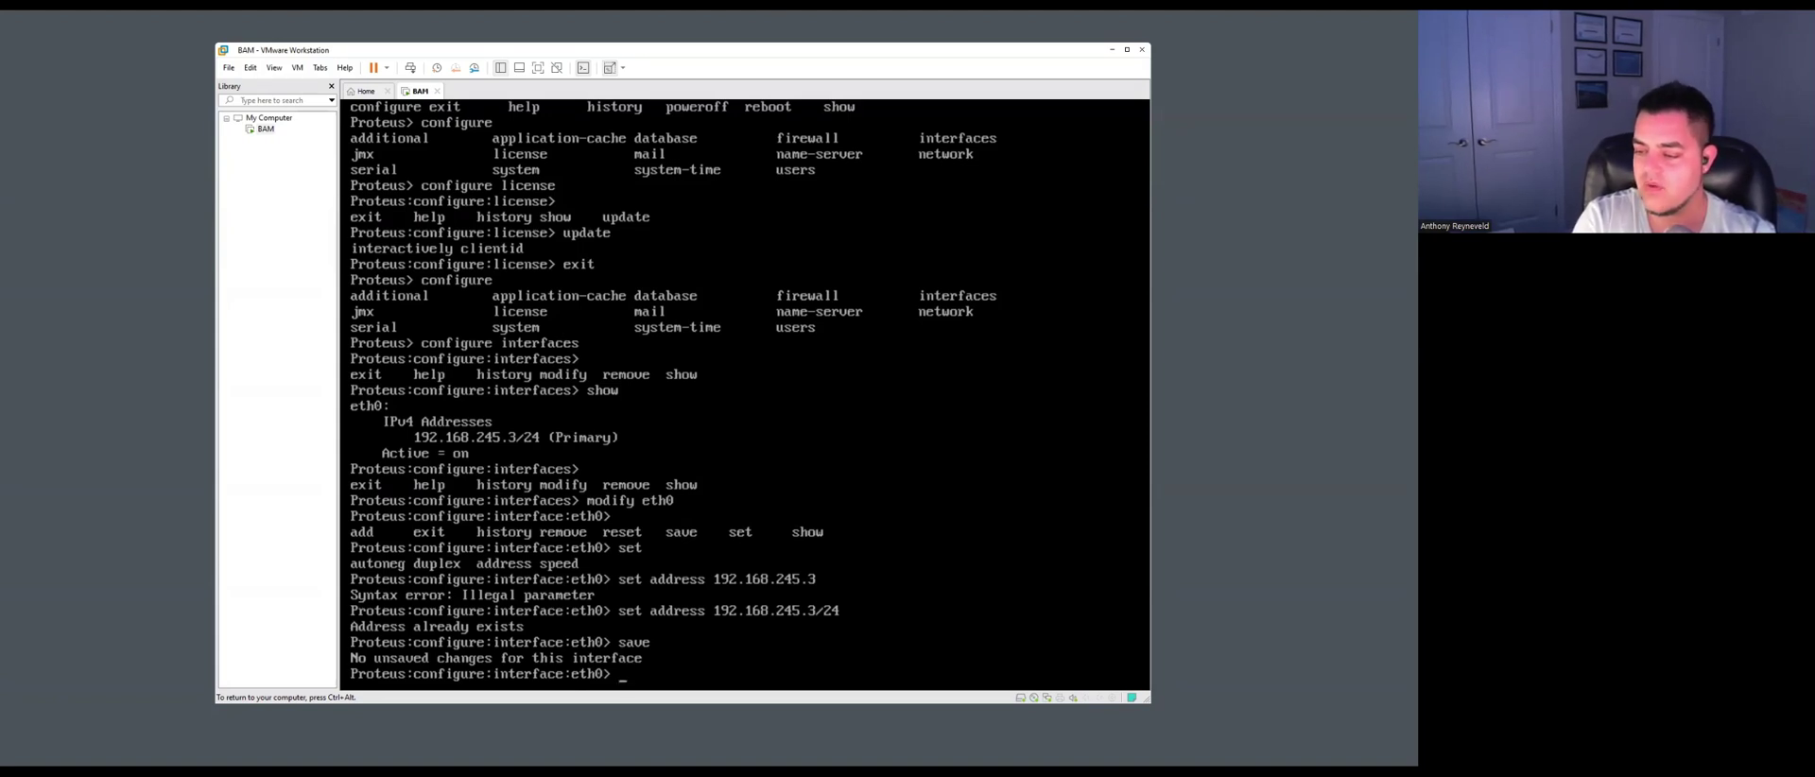
type("ex")
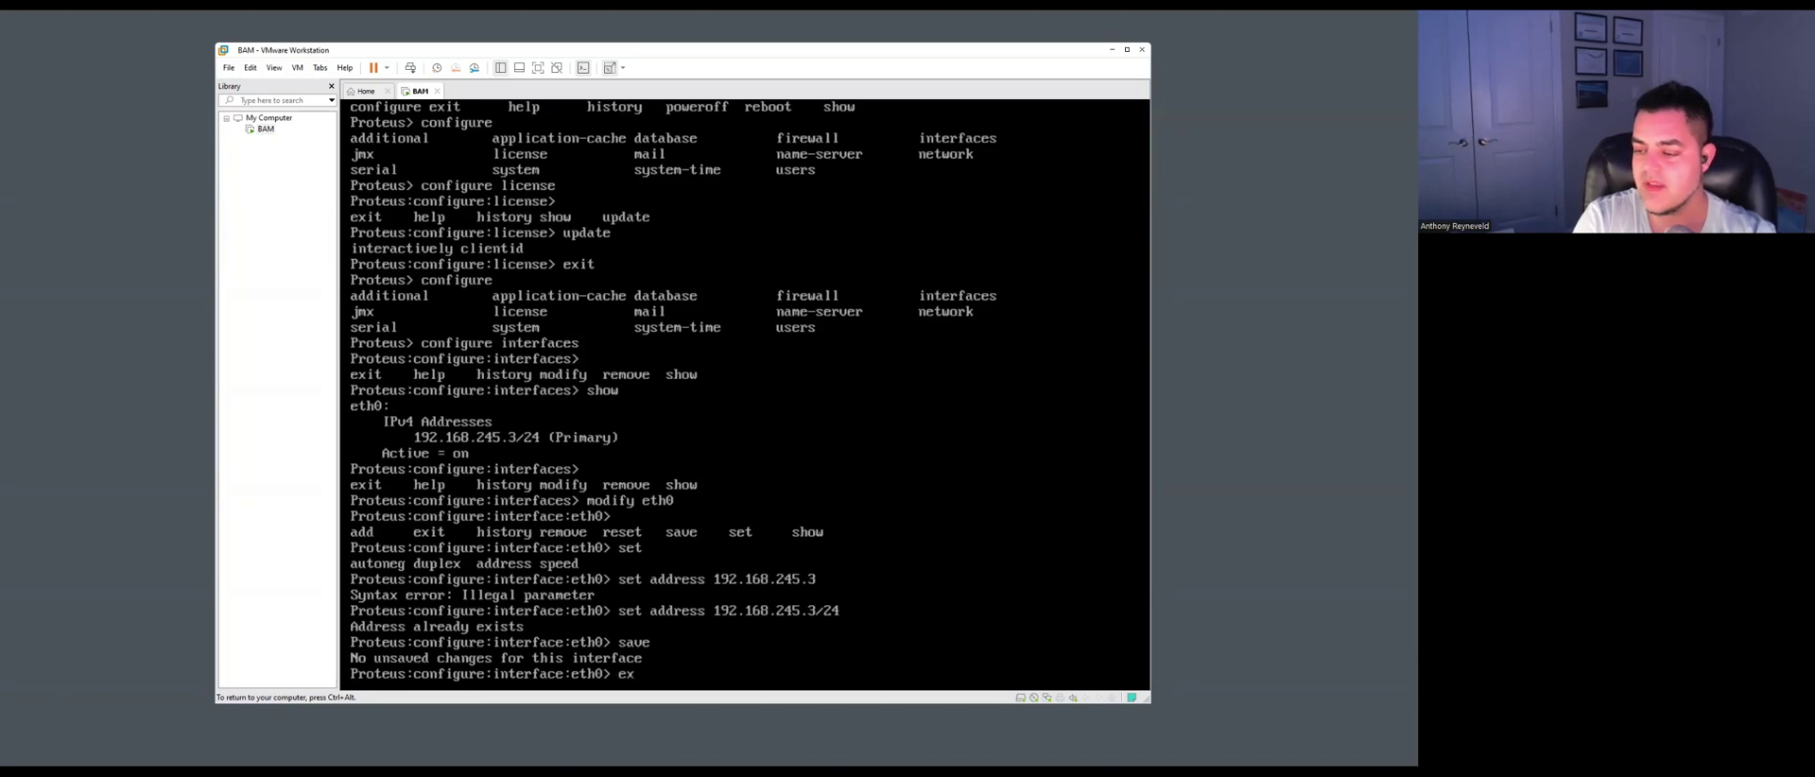
type("it")
key("Return")
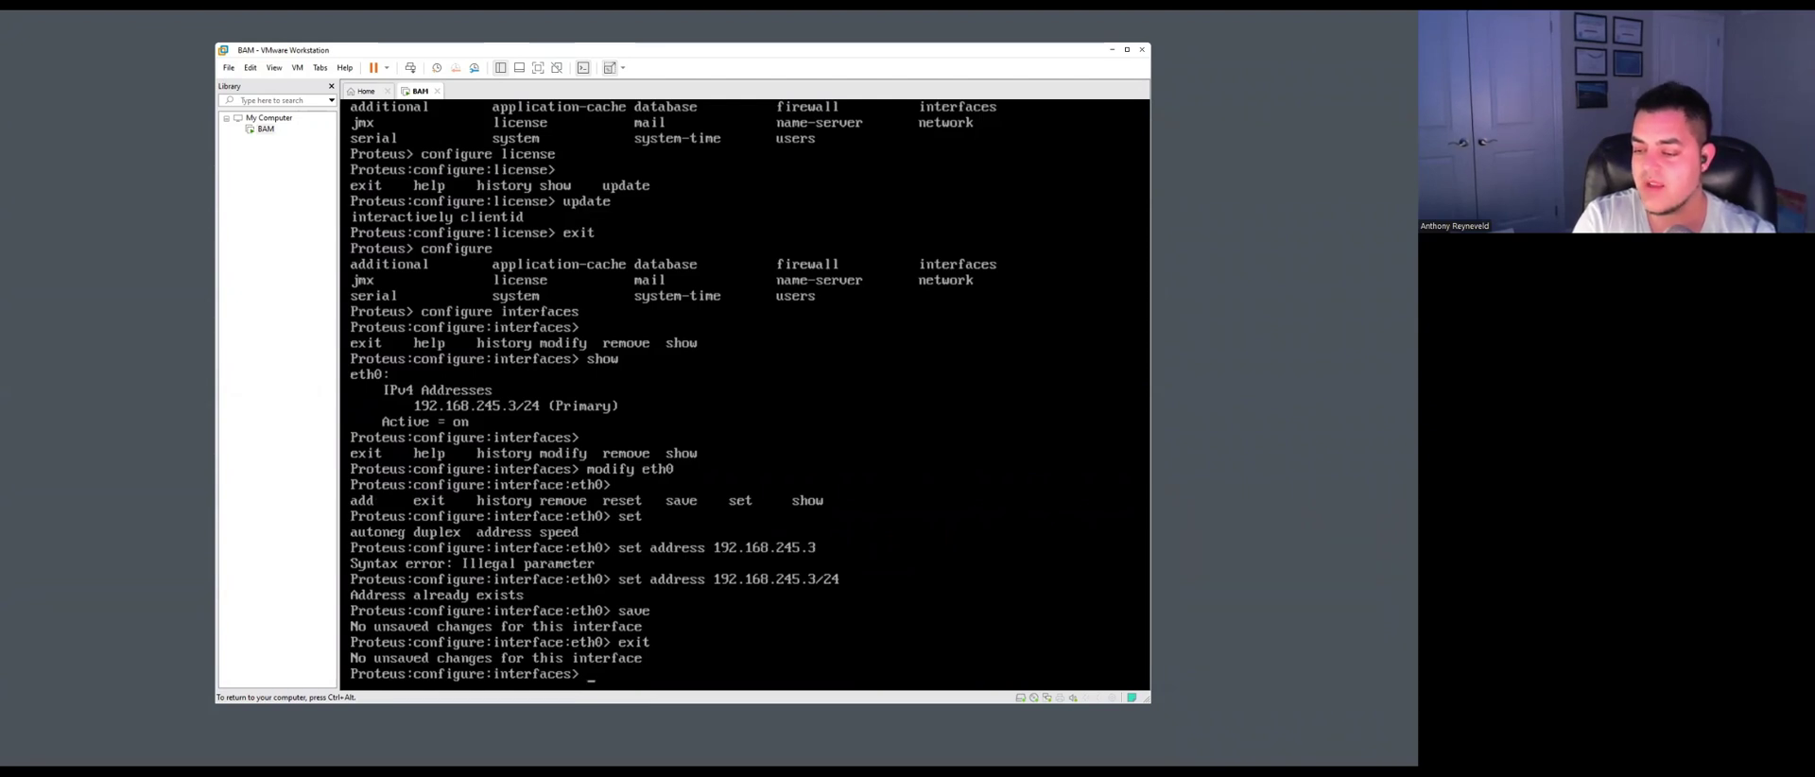
type("exit")
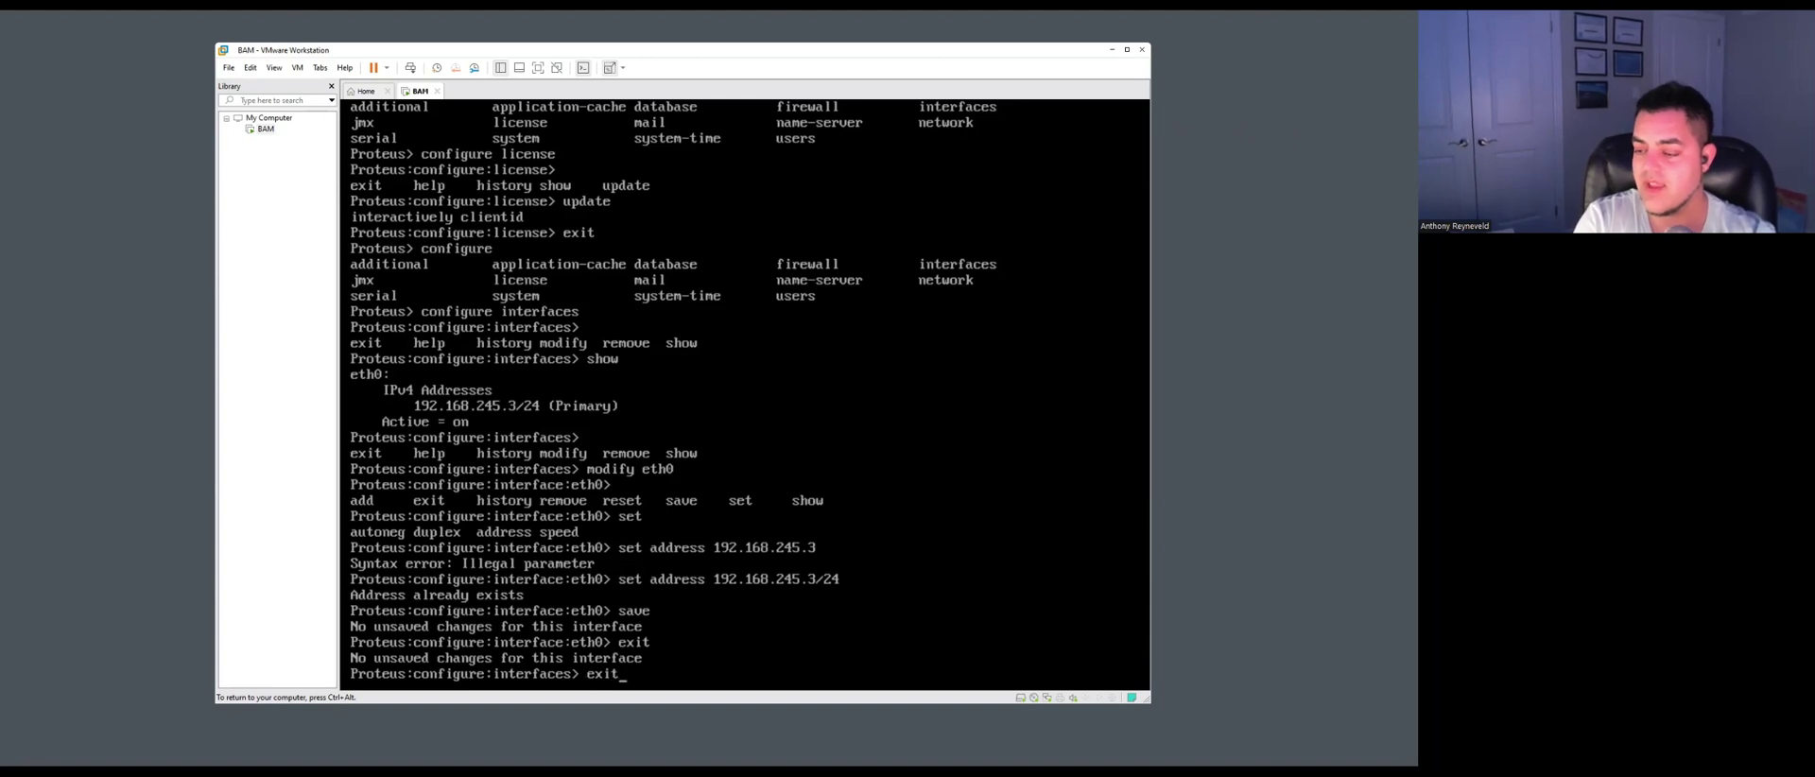
key("Return")
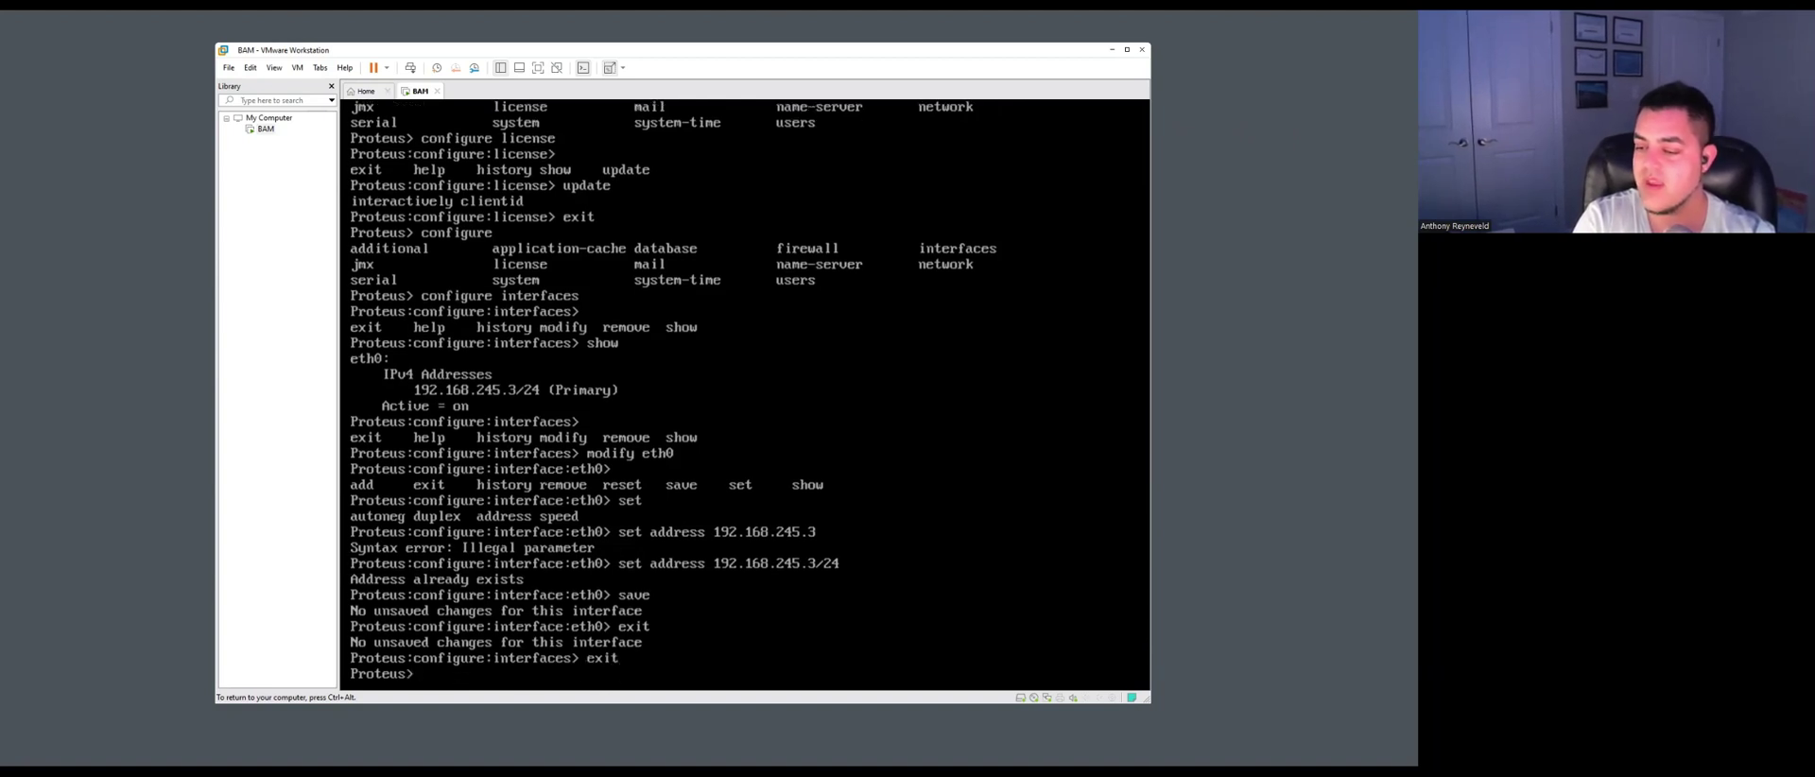
type("configure")
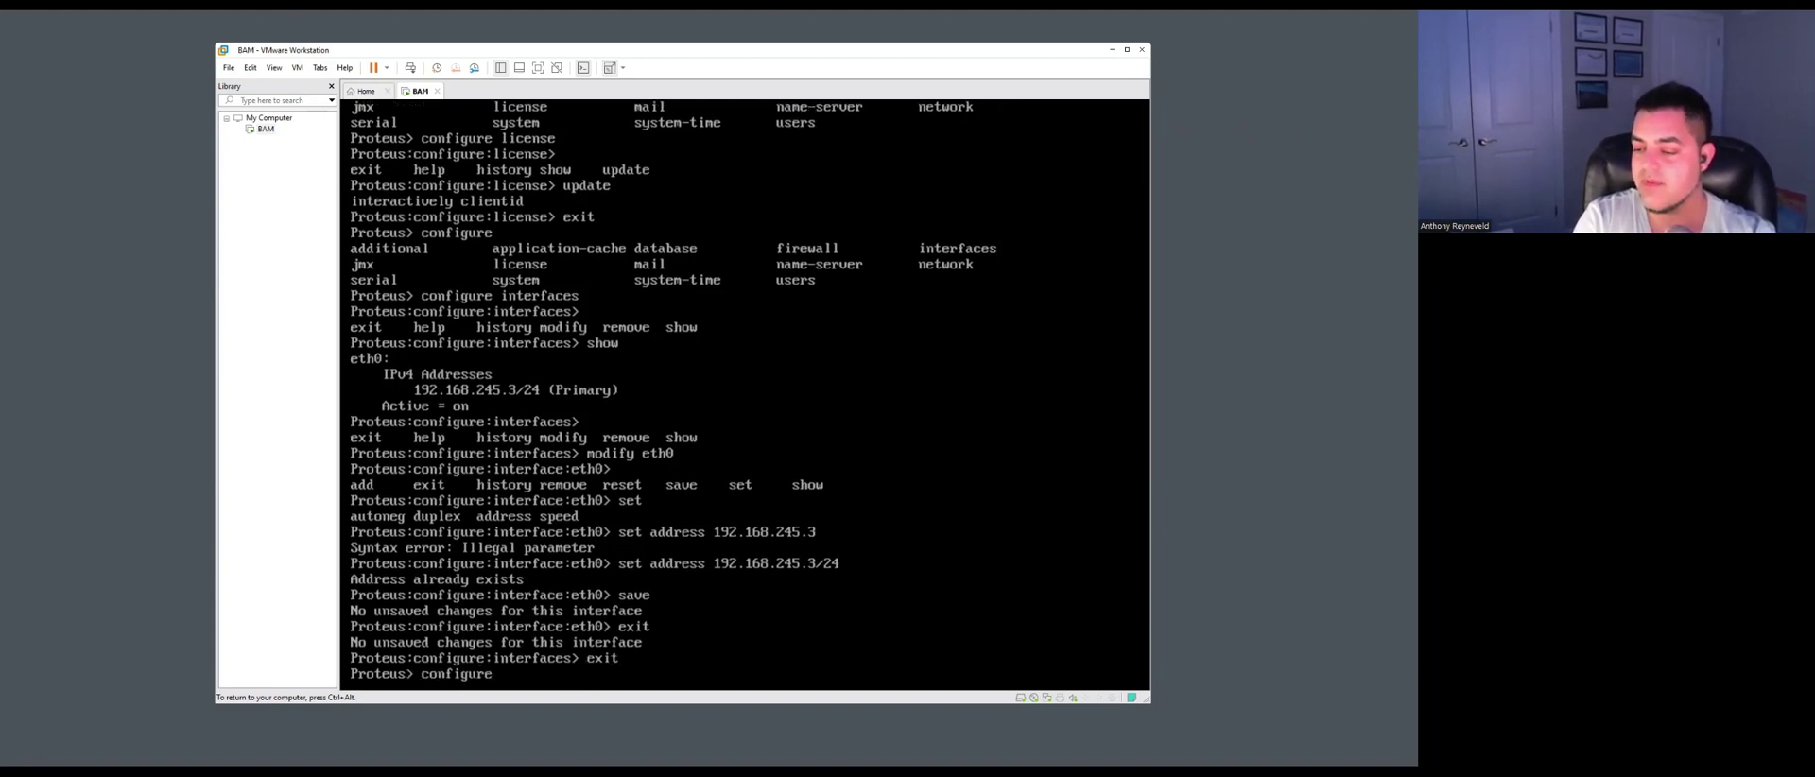
key("Tab")
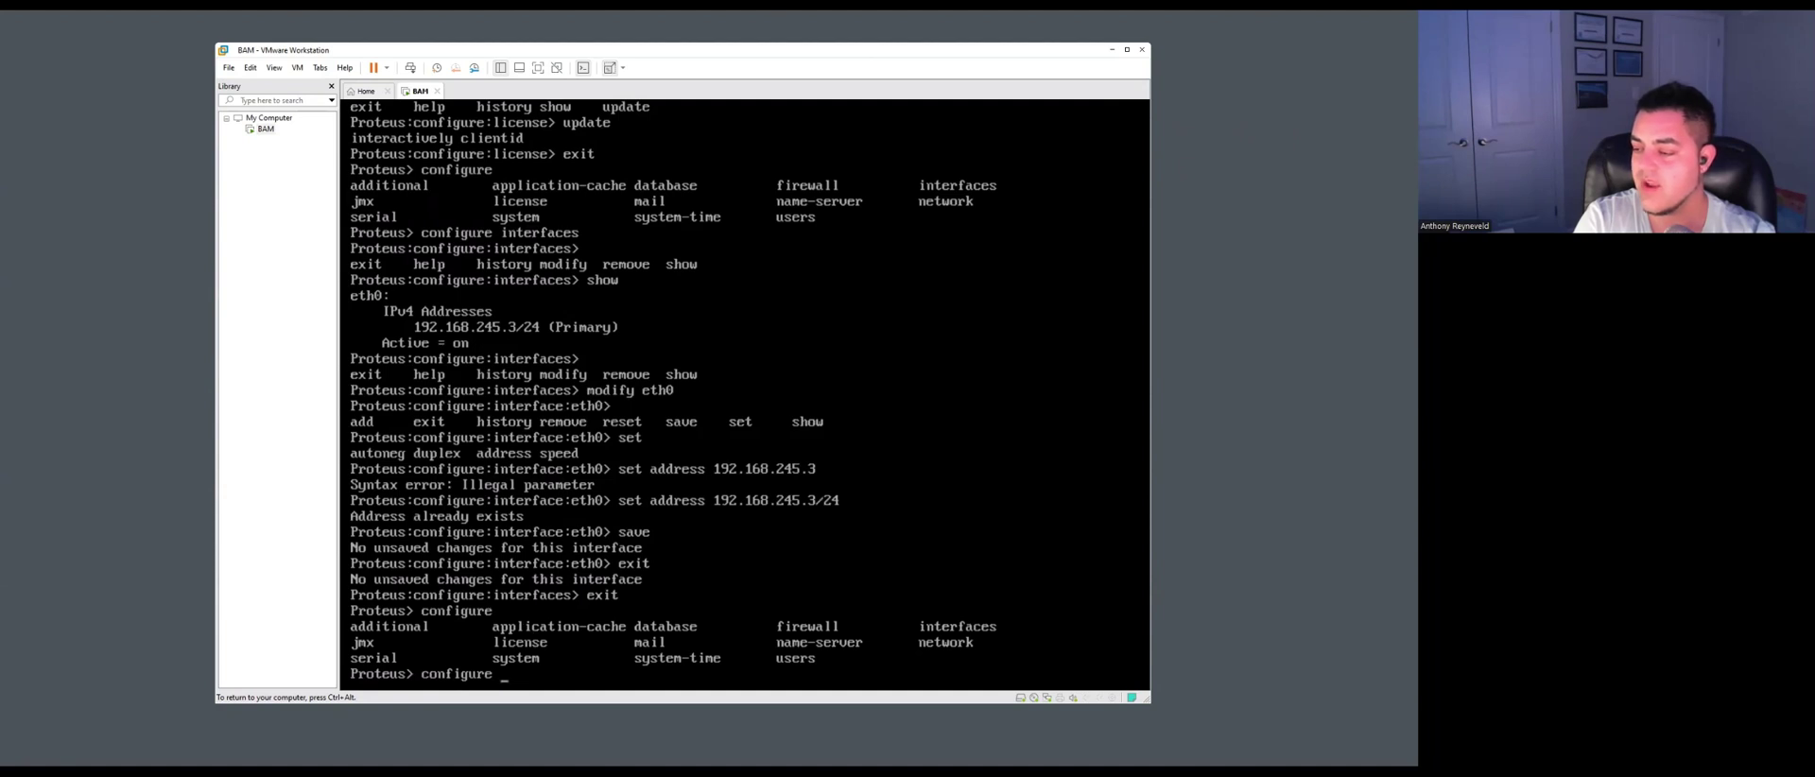
Enter network configuration and set the default gateway to 192.168.245.2.
type("network")
key("Return")
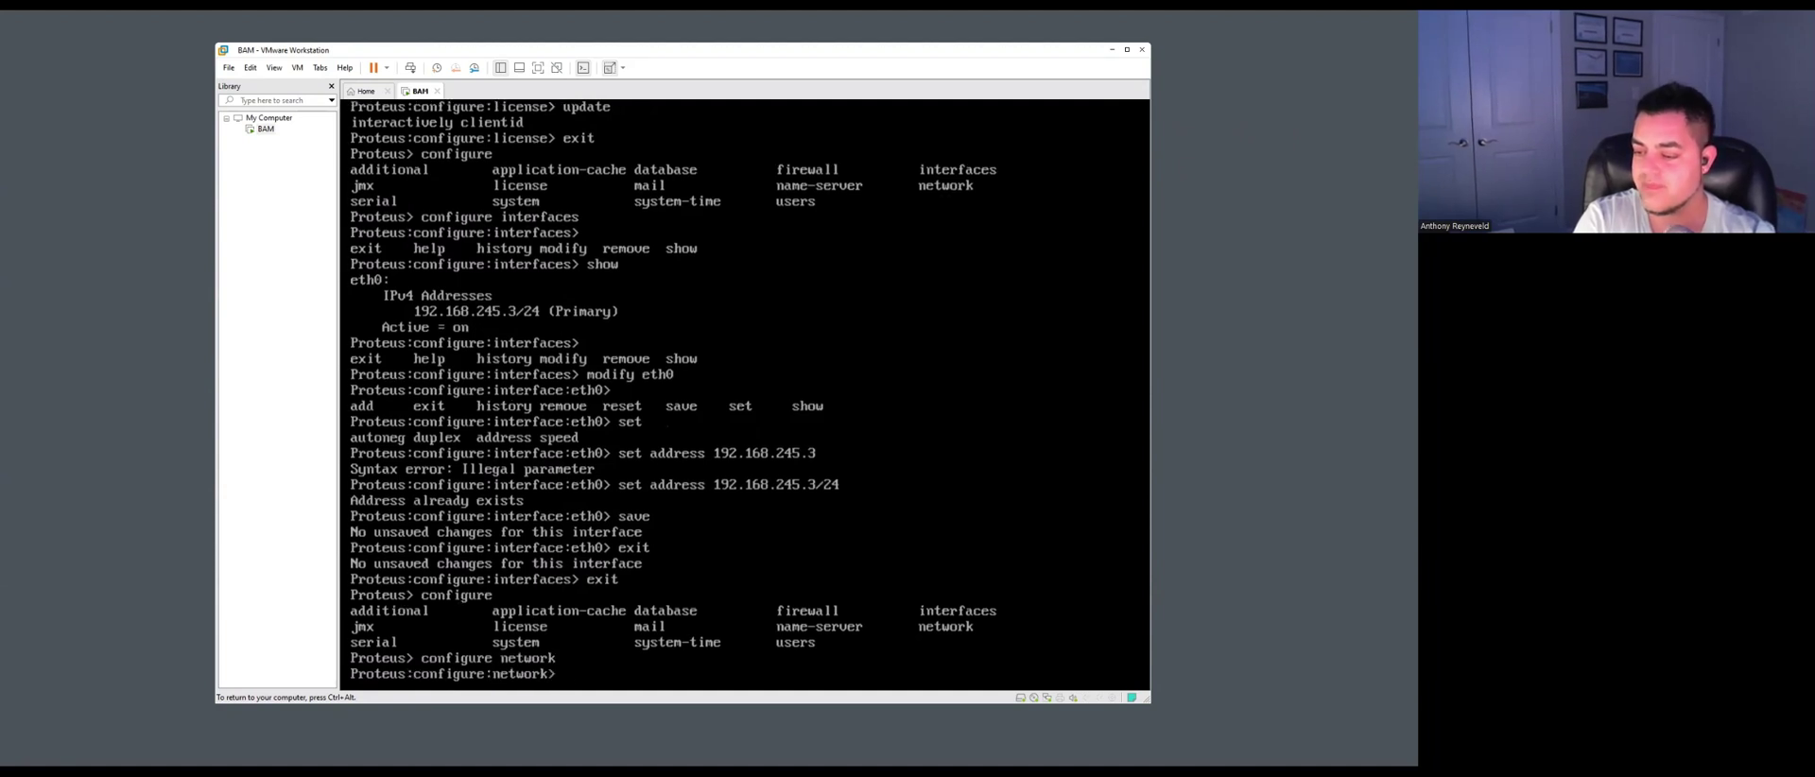
key("Tab")
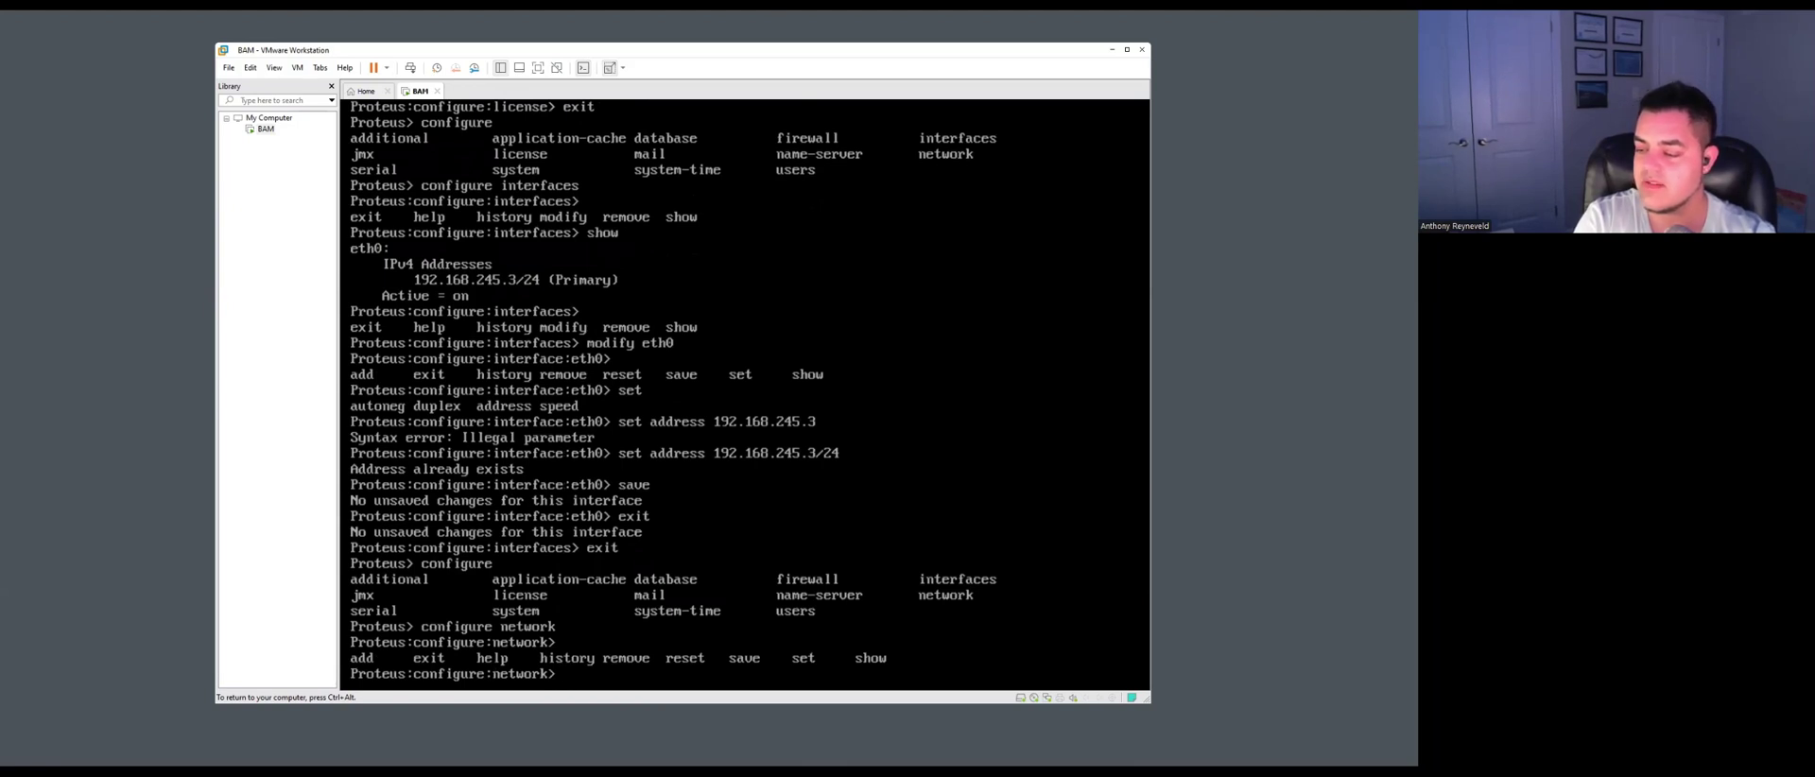
type("set default-gateway")
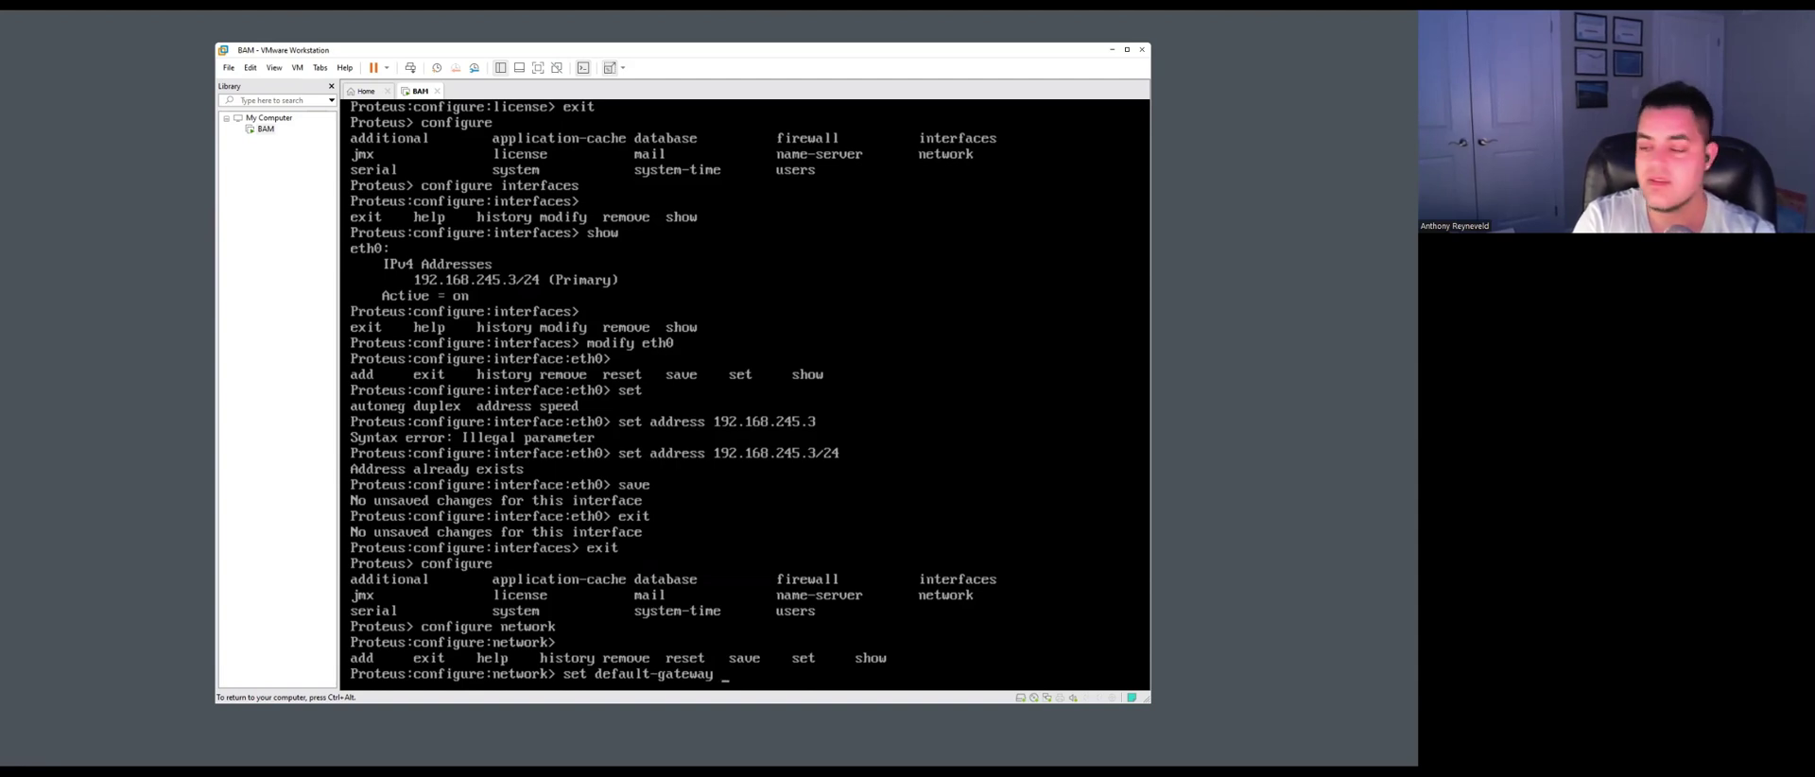
type("192.168.2")
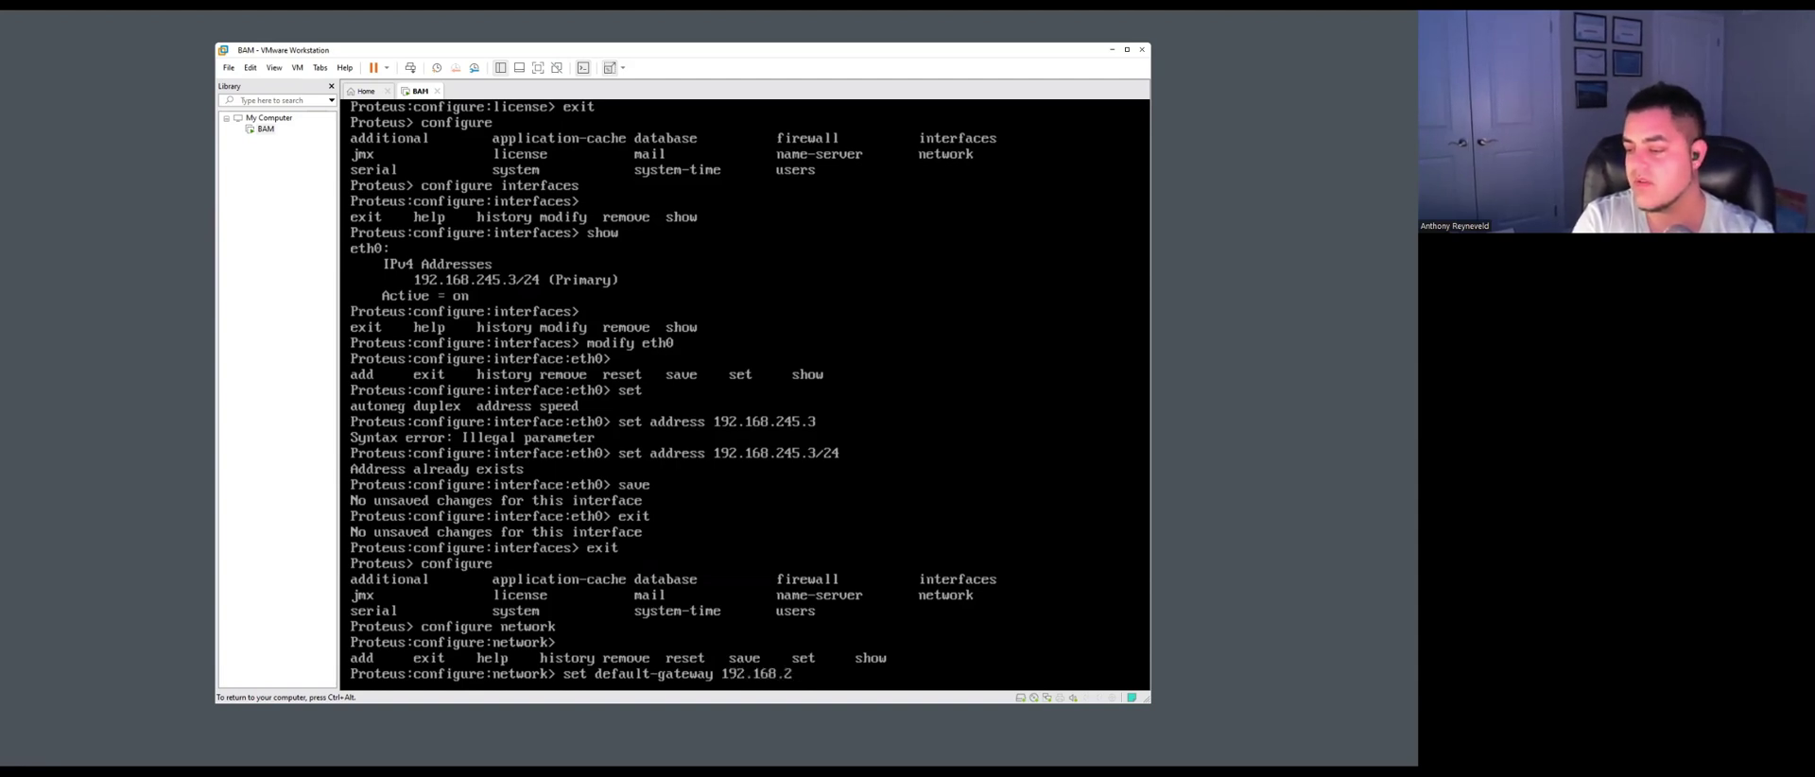
type("45.2")
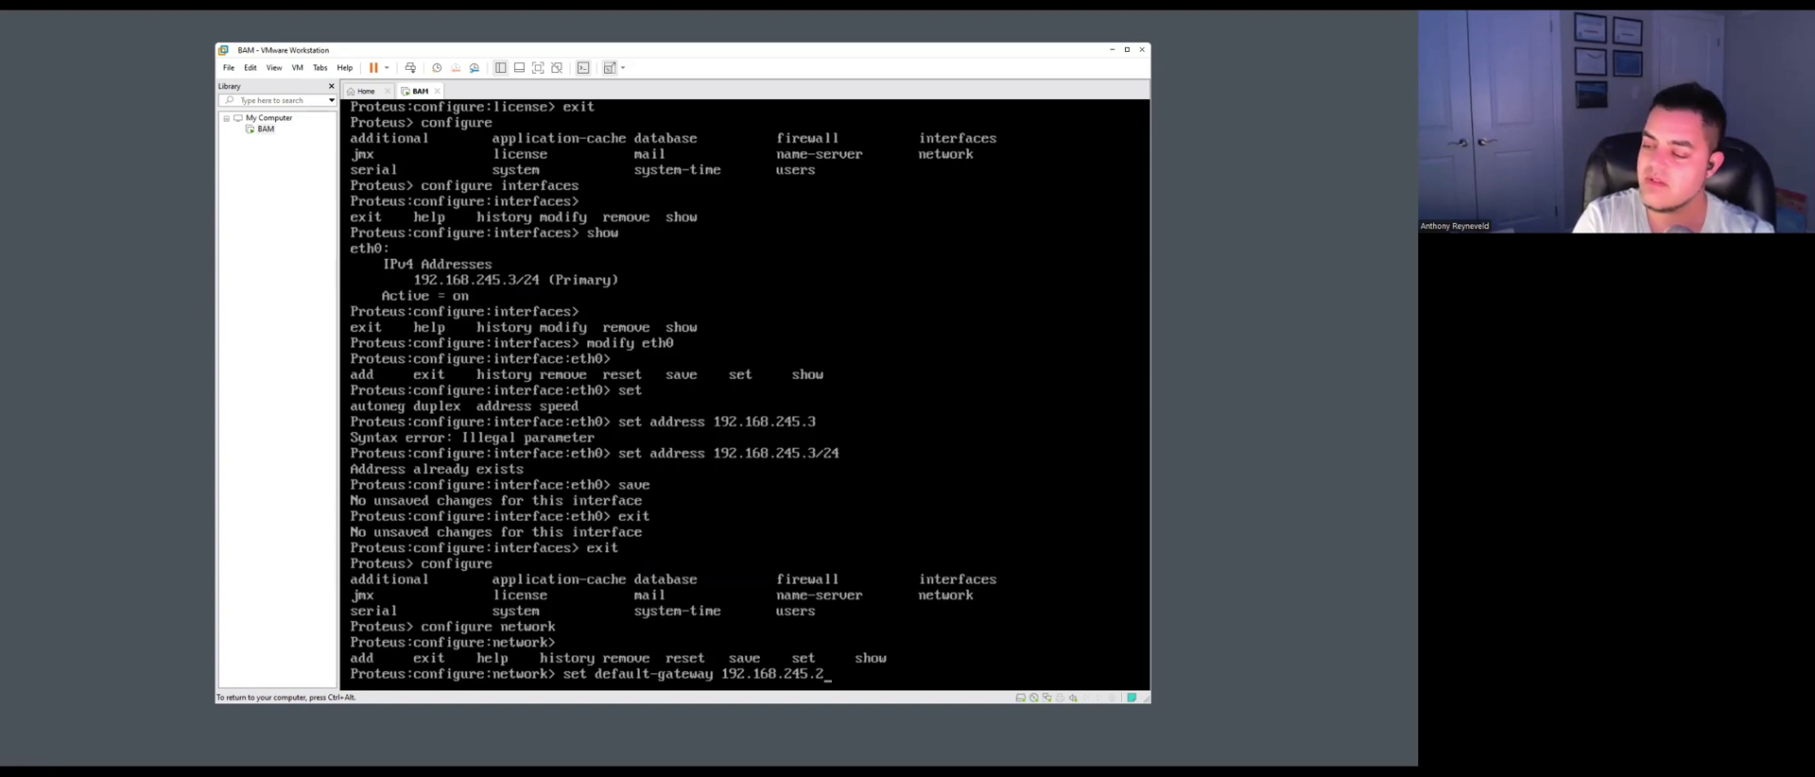
key("Return")
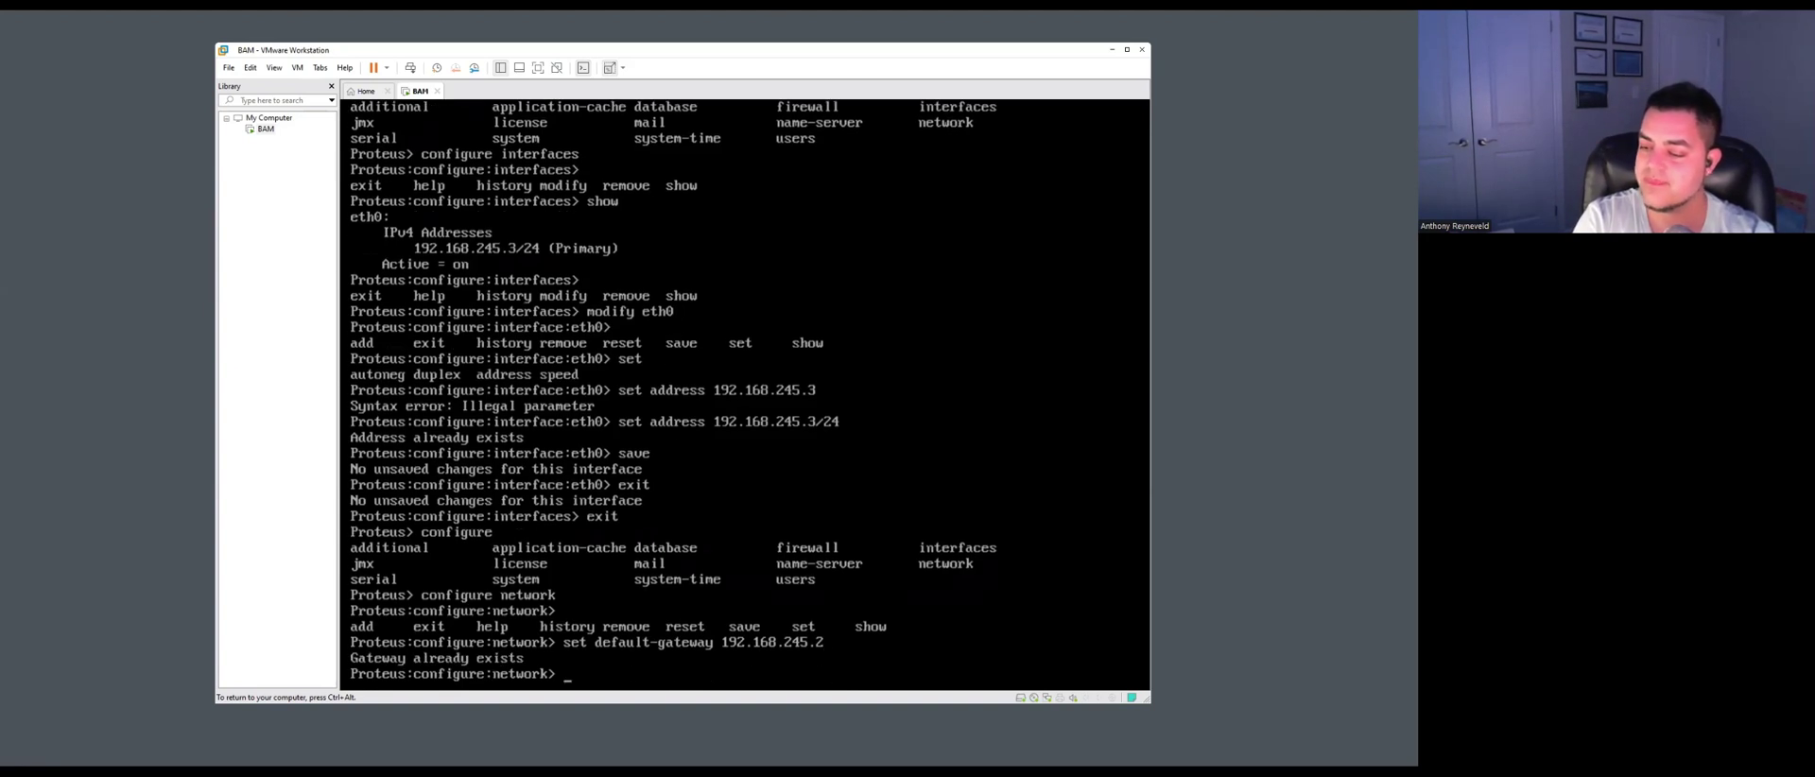
Confirm the 192.168.245.2 gateway, save the network settings, and return to the top prompt.
type("show")
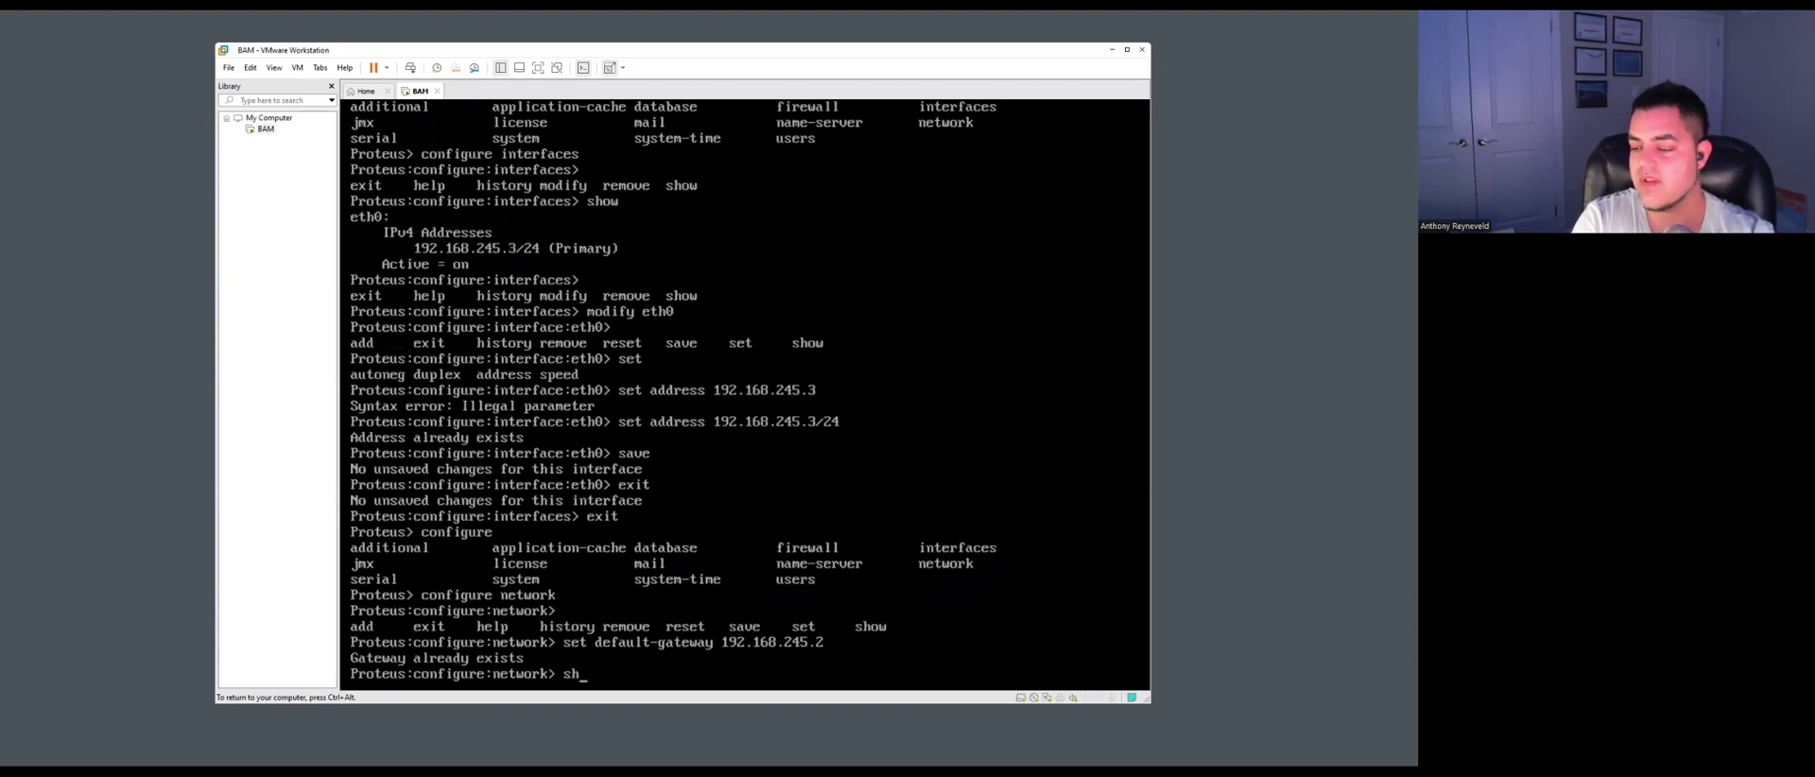
key("Return")
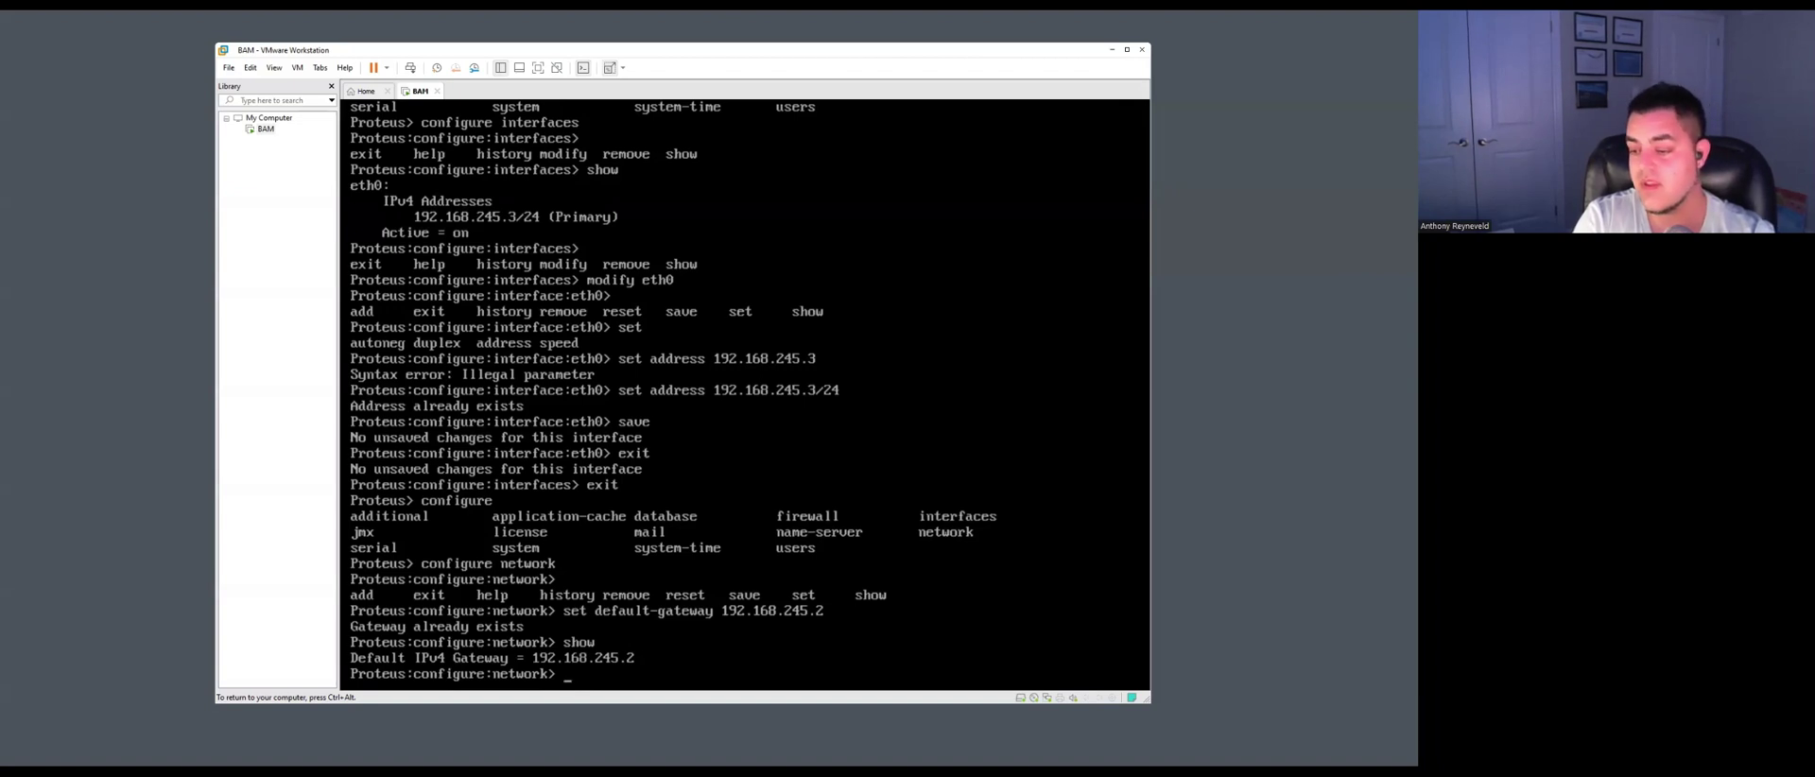
type("sav")
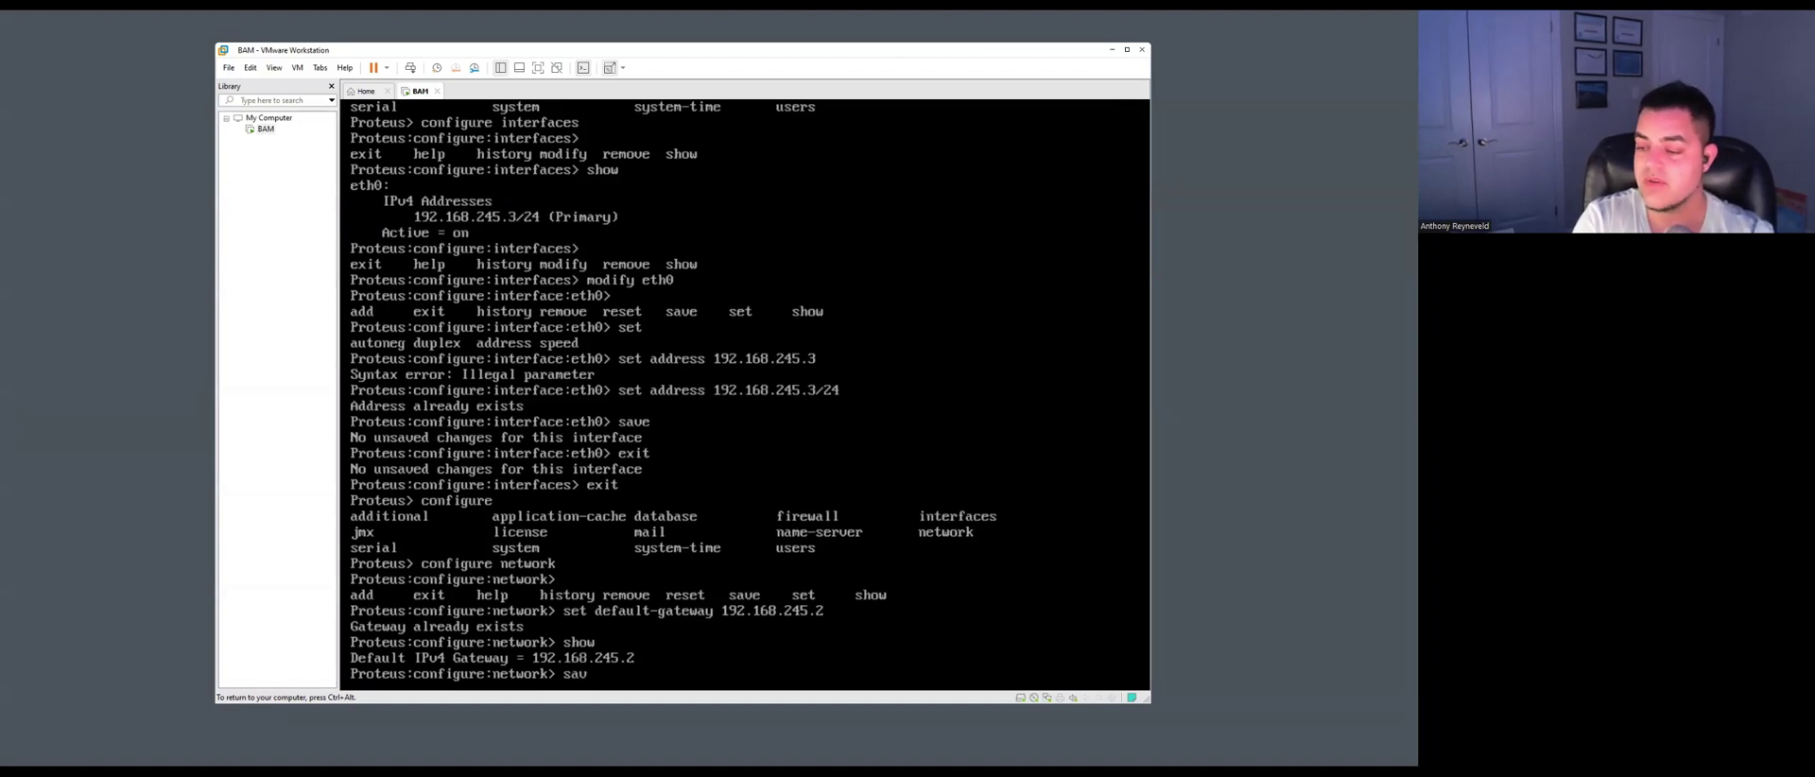
type("e")
key("Return")
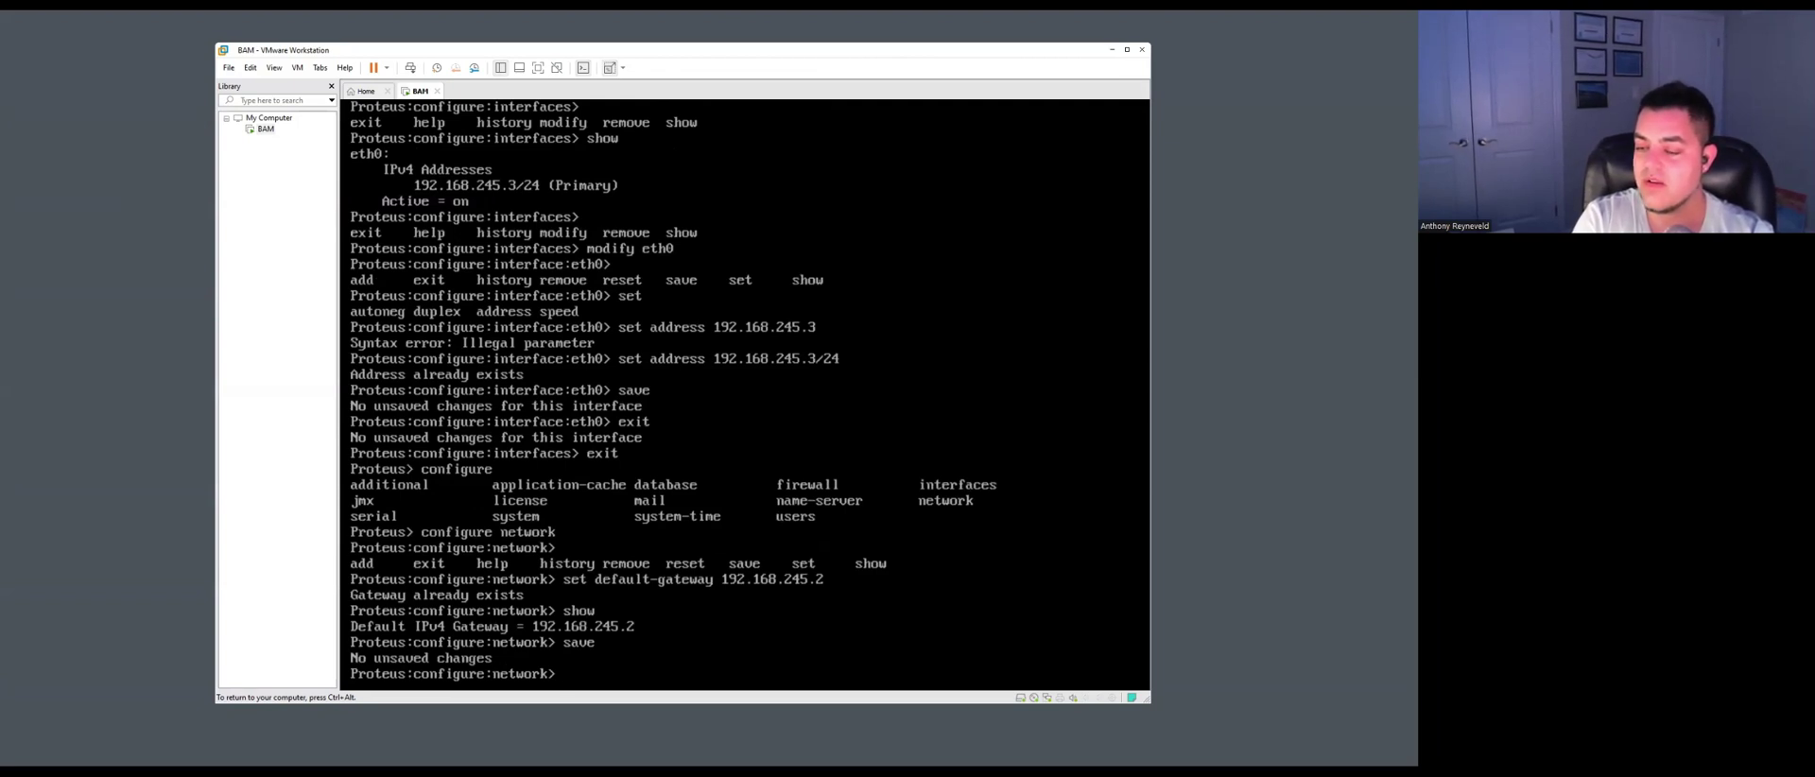
type("exit")
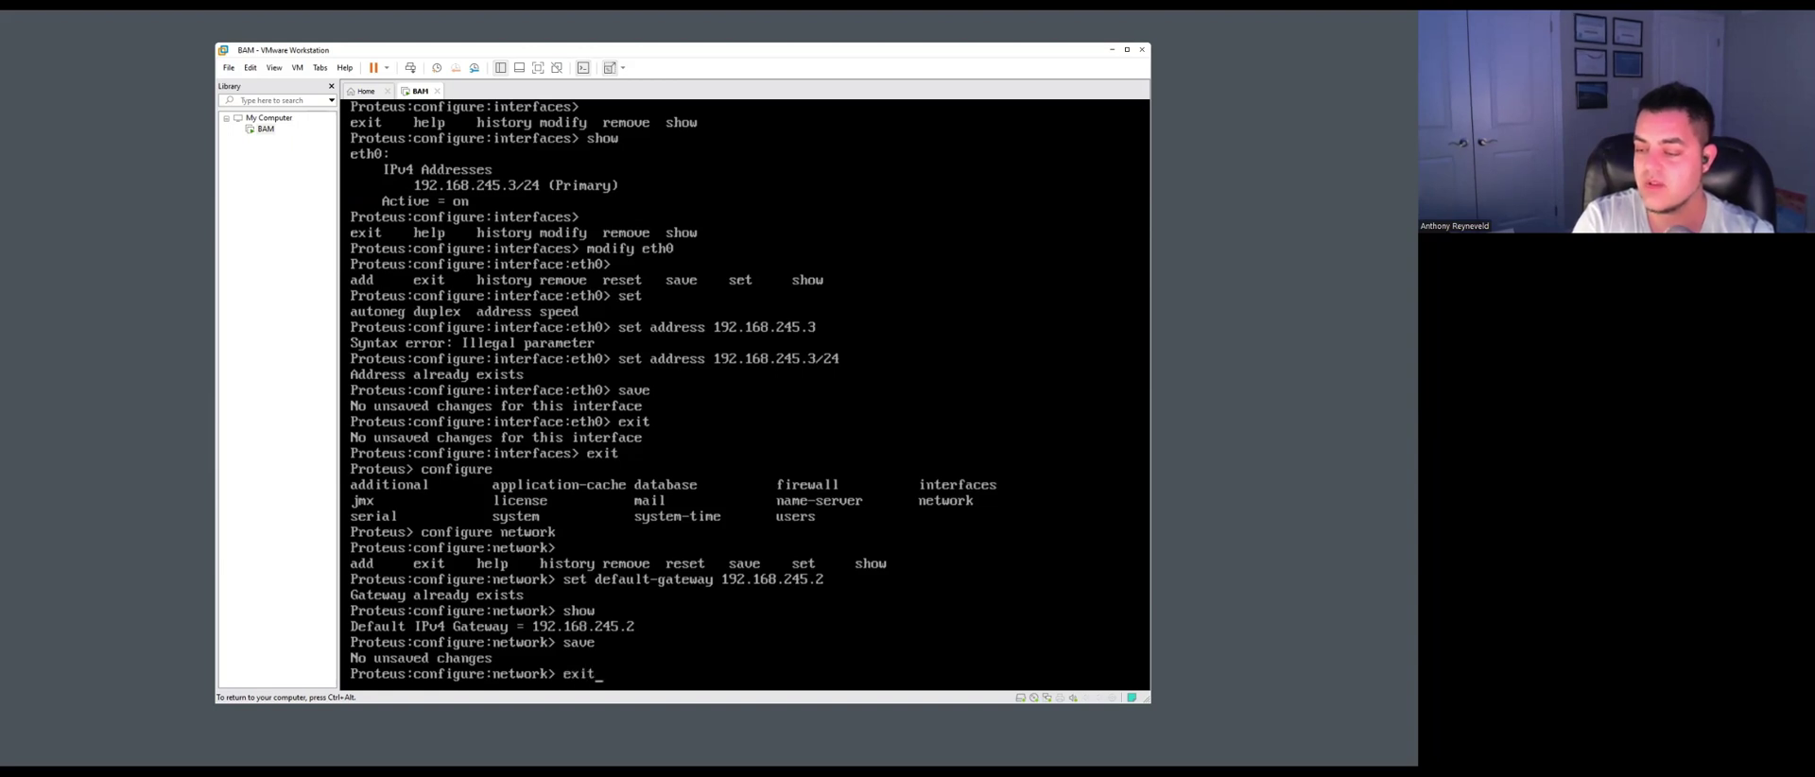
key("Return")
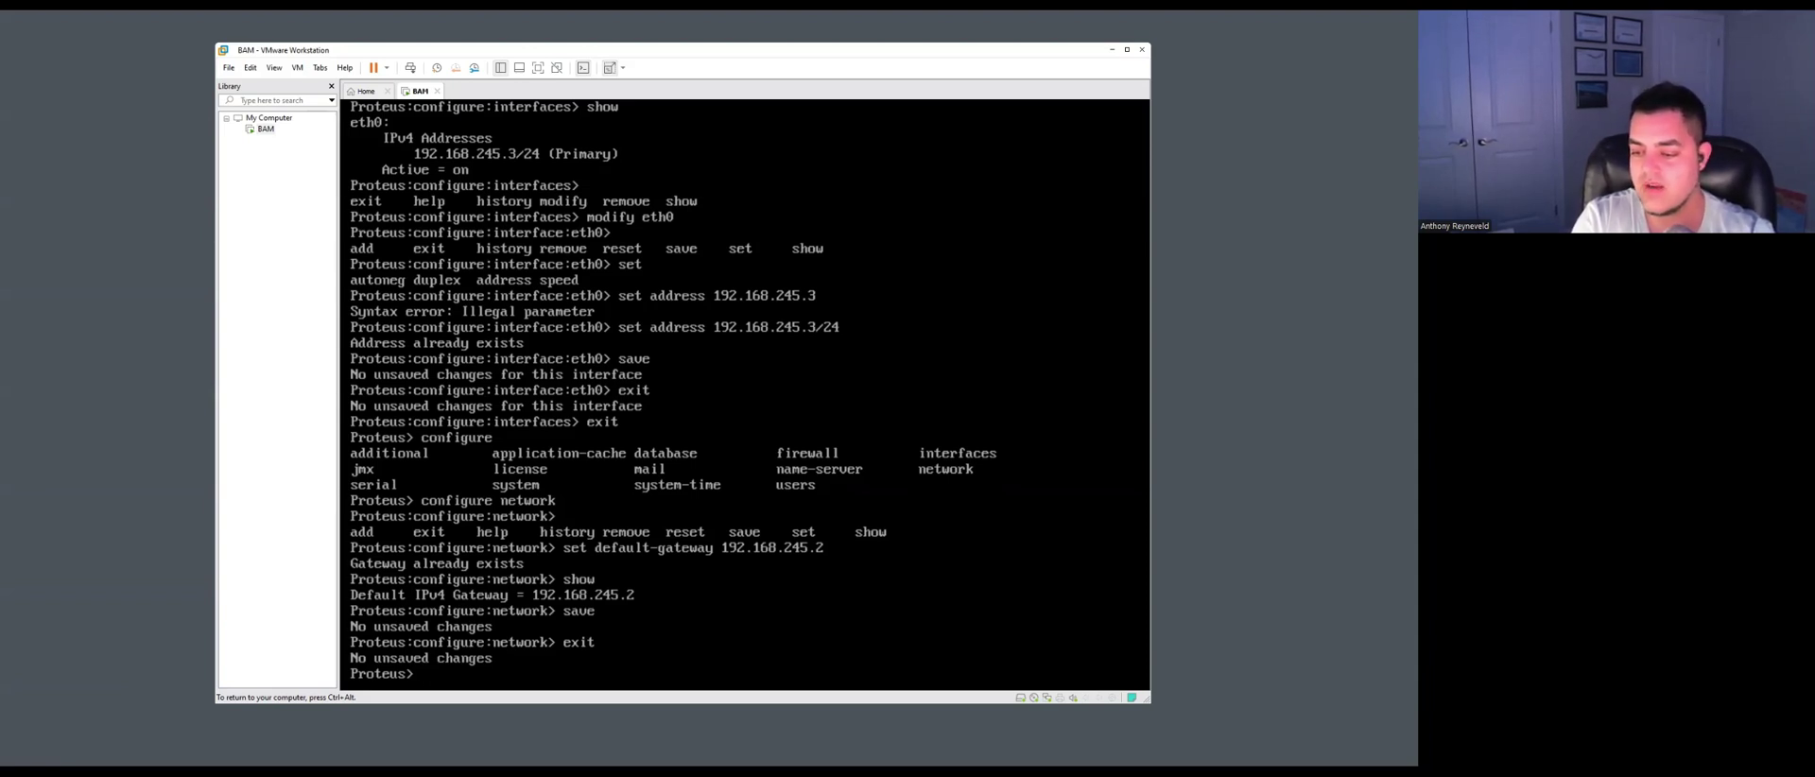
Enter the name-server configuration area and view the current name servers.
type("configure")
key("Tab")
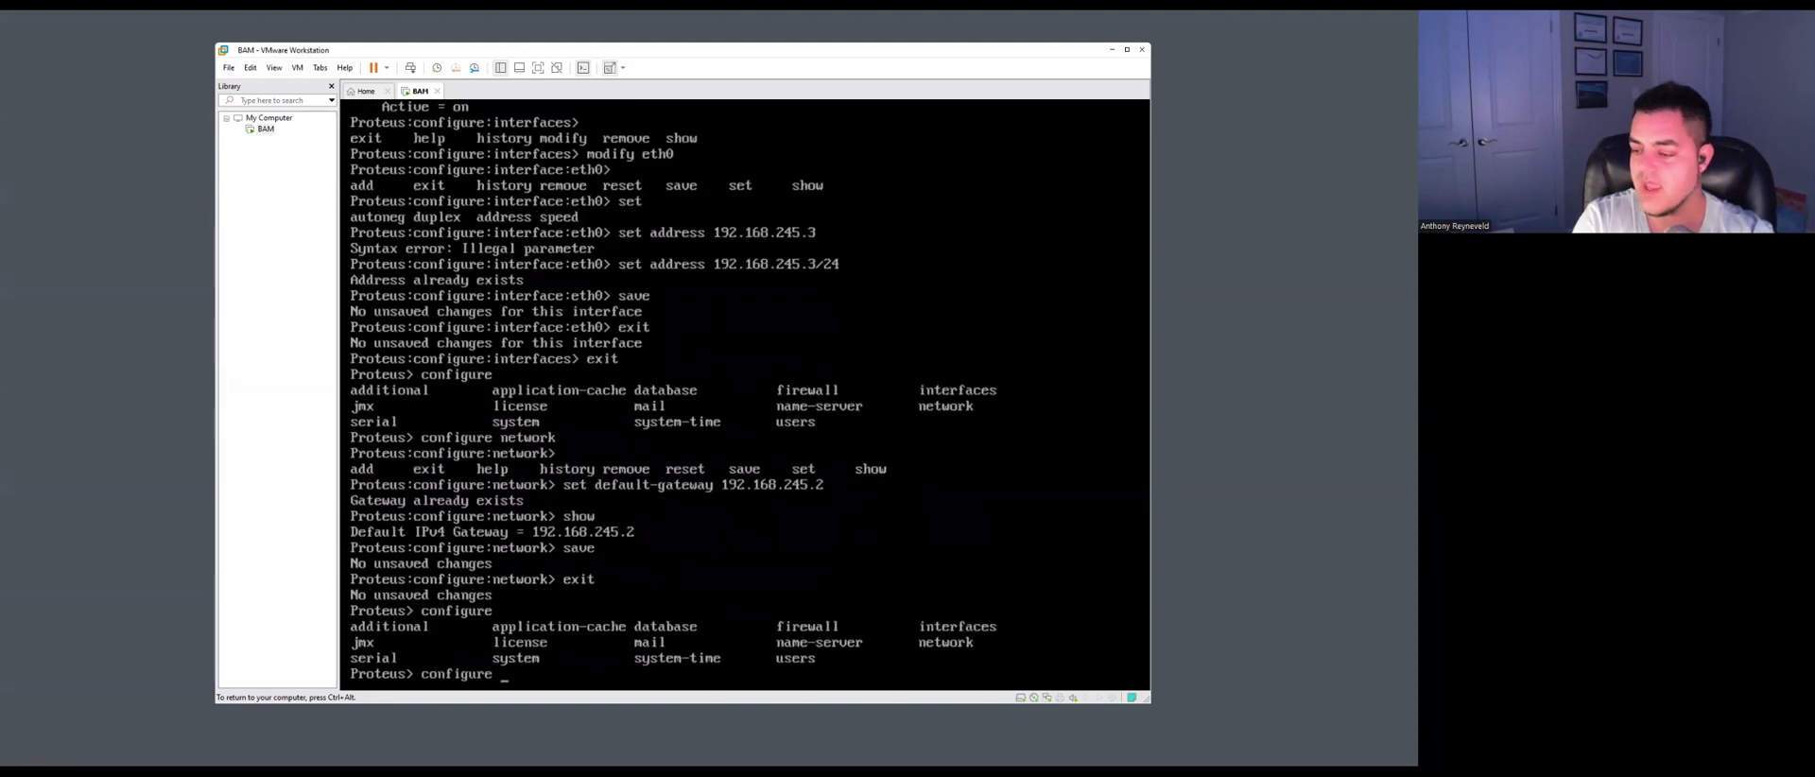
type("name-ser")
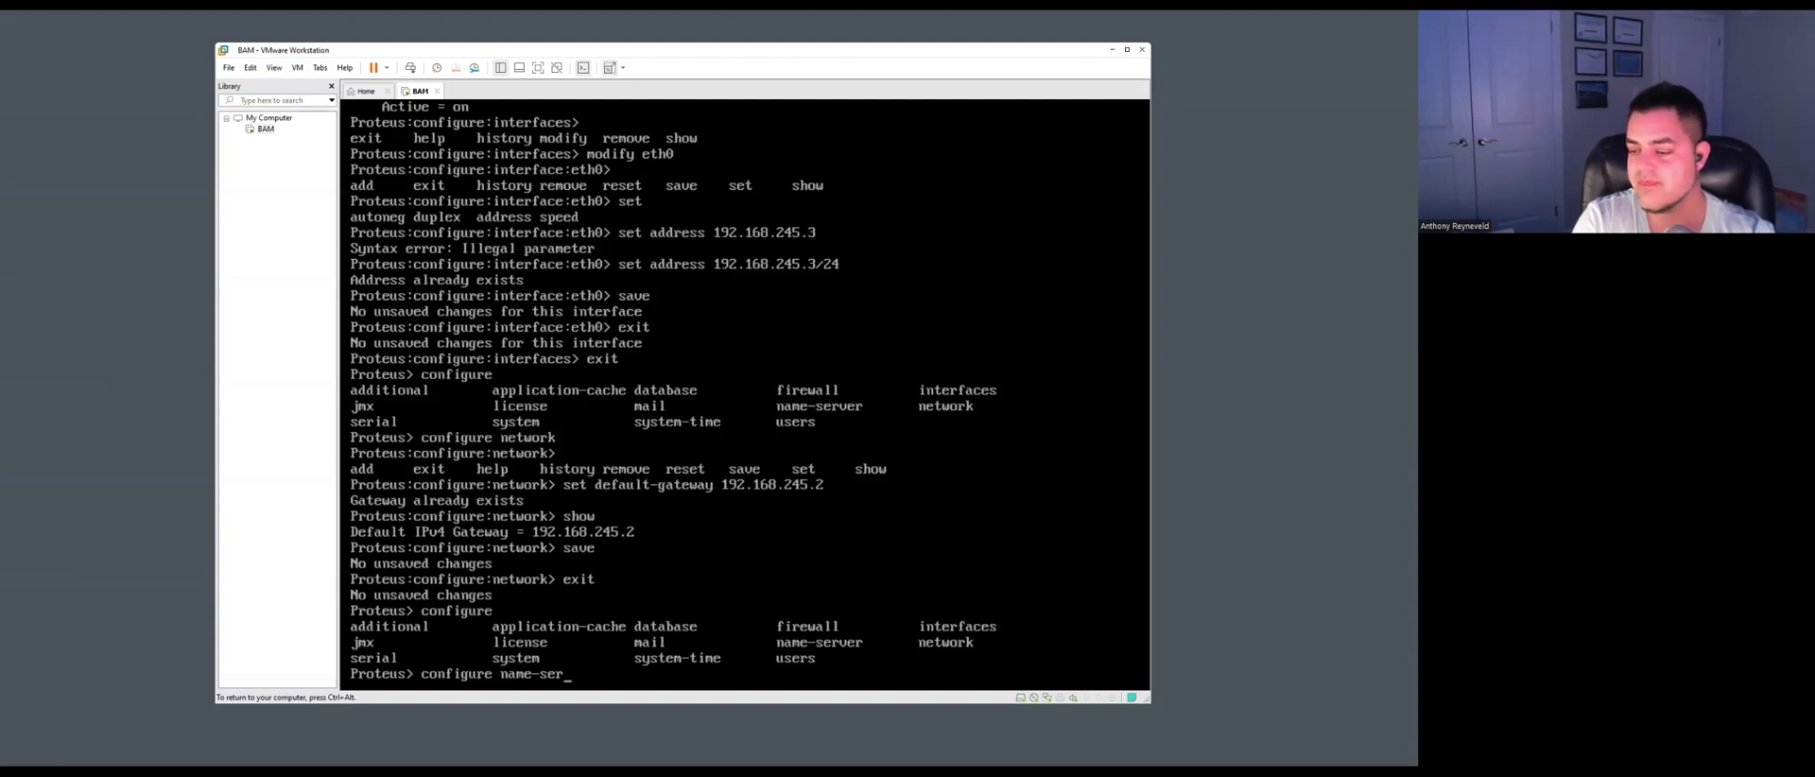
key("Tab")
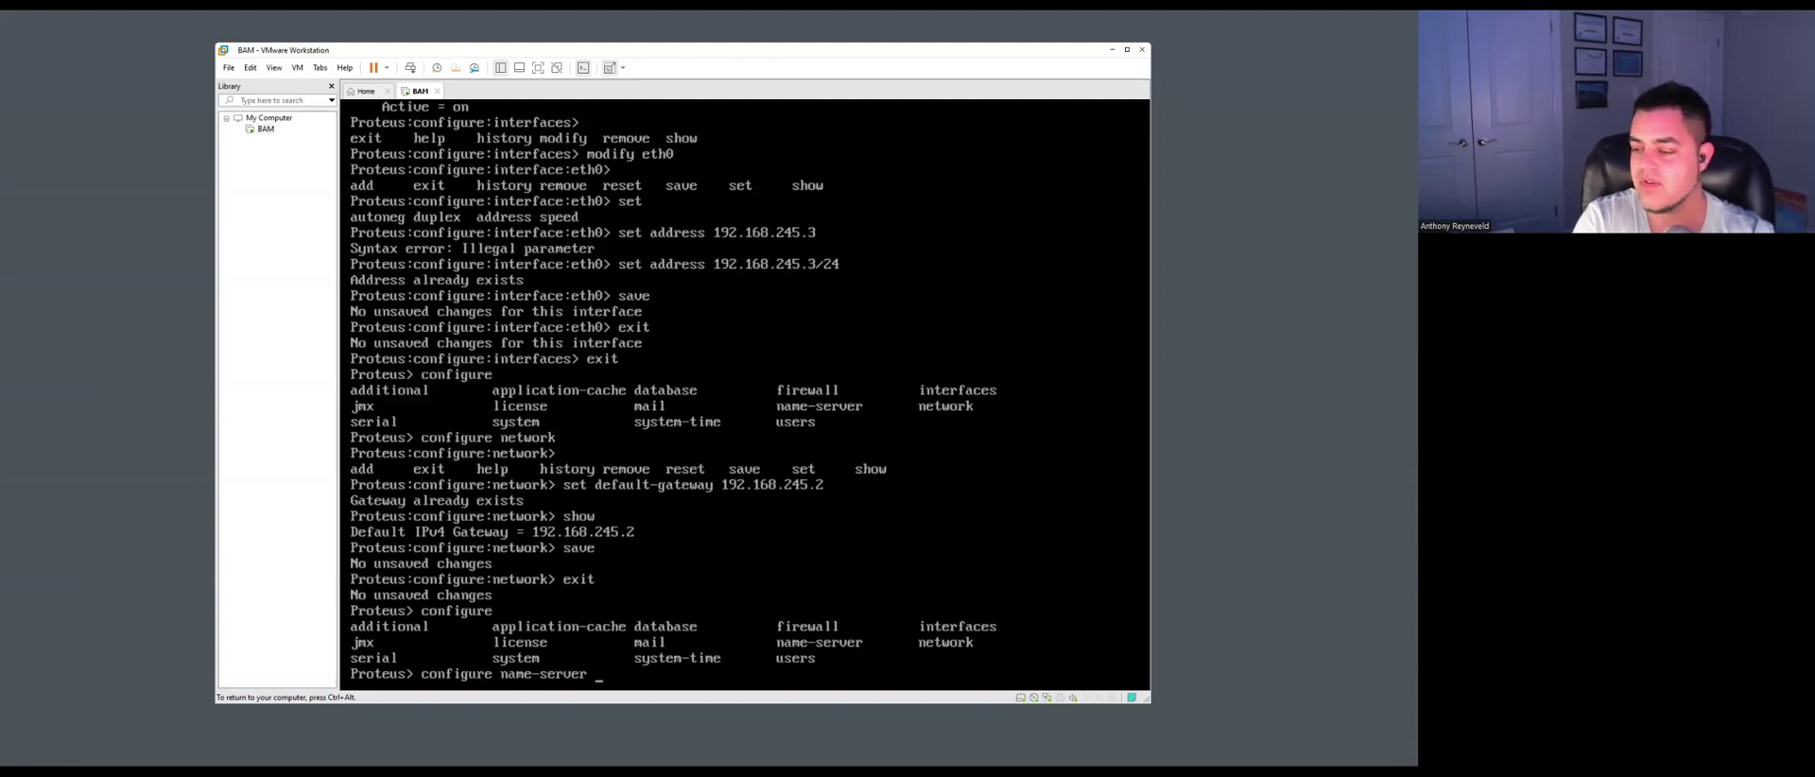
key("Return")
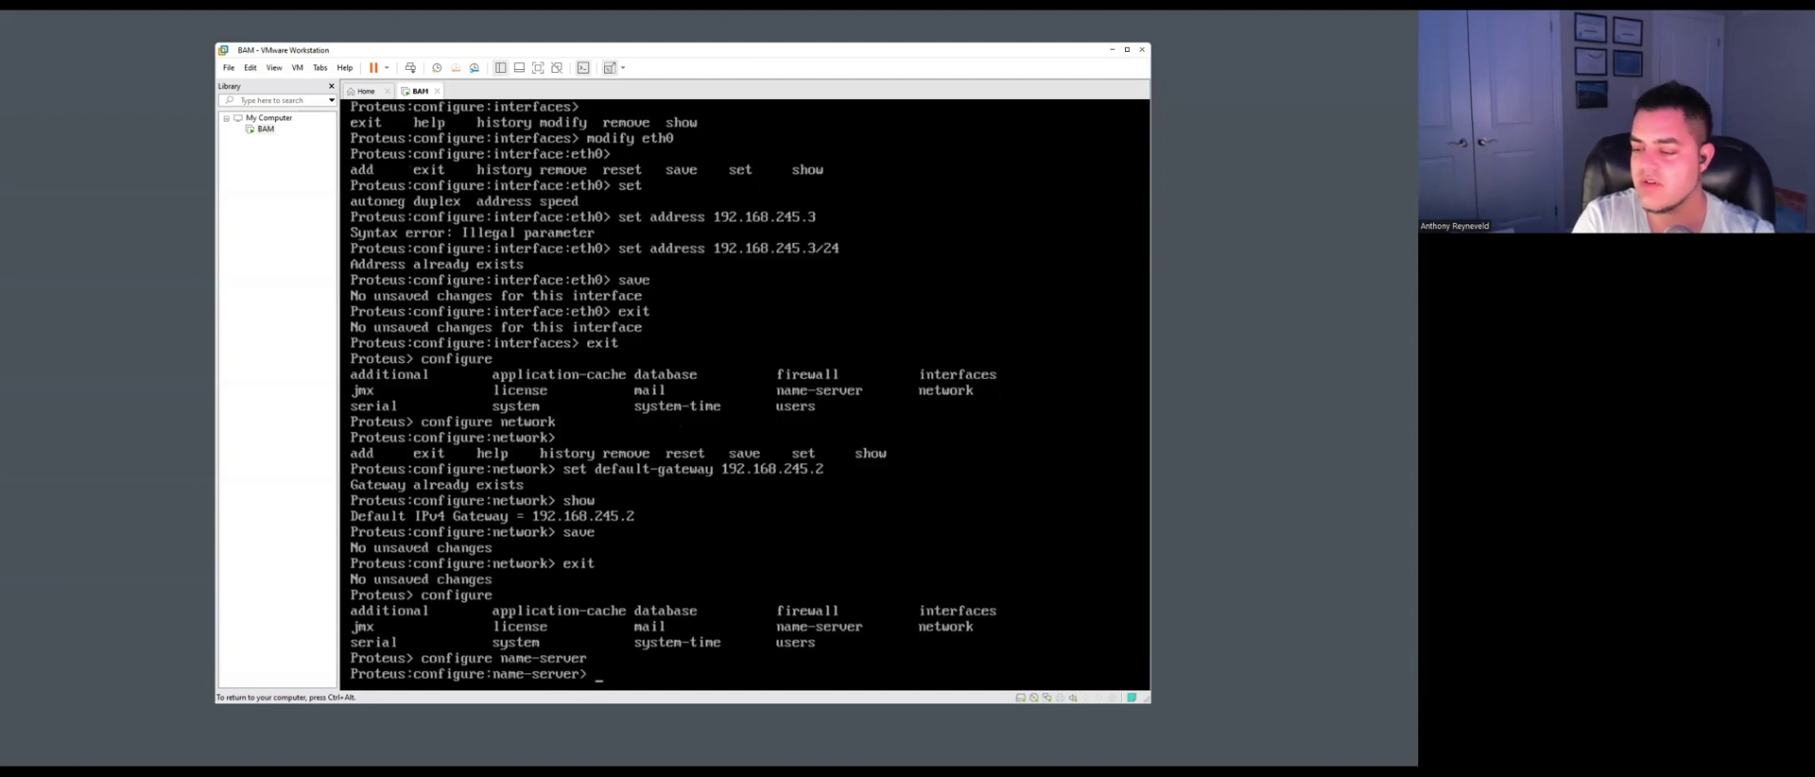
key("Tab")
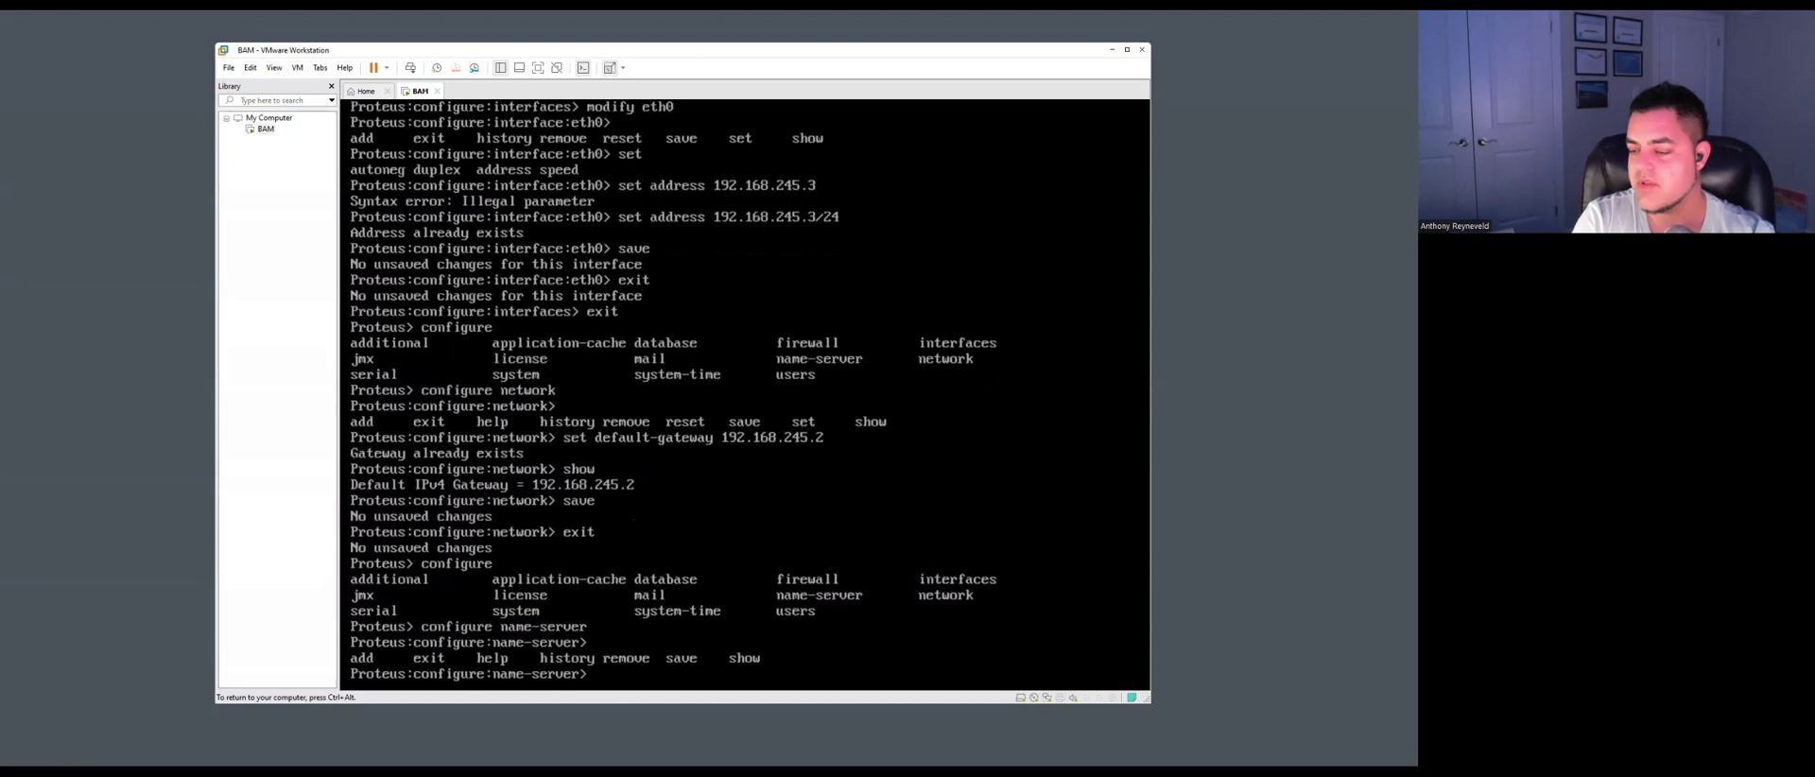
type("show")
key("Return")
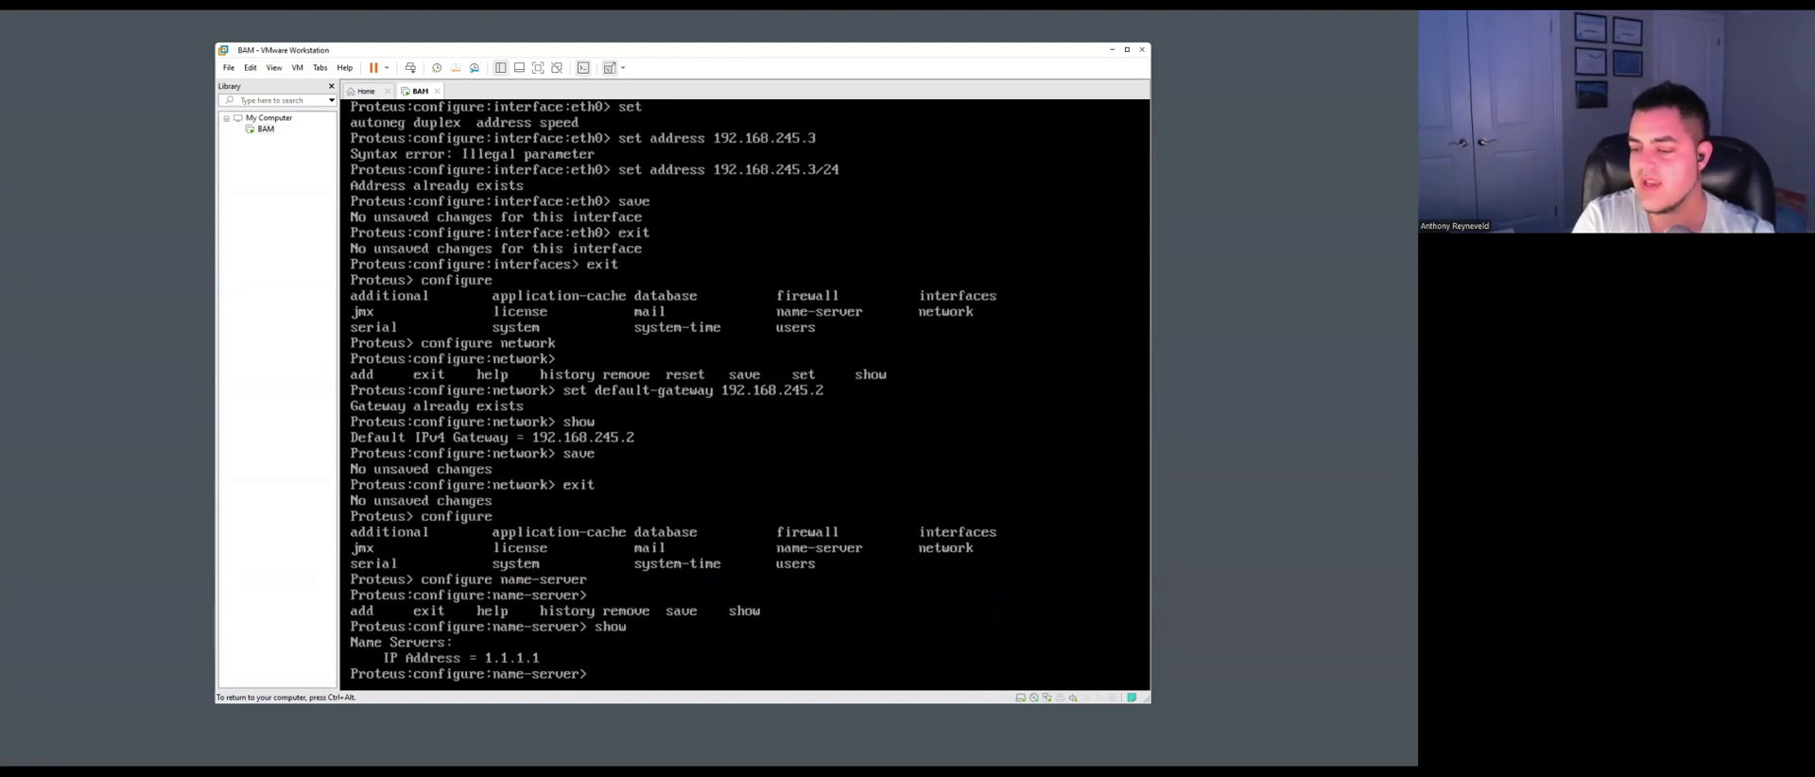
Add 8.8.8.8 as a name server, save, and confirm 1.1.1.1 and 8.8.8.8 are listed.
key("Tab")
type("a")
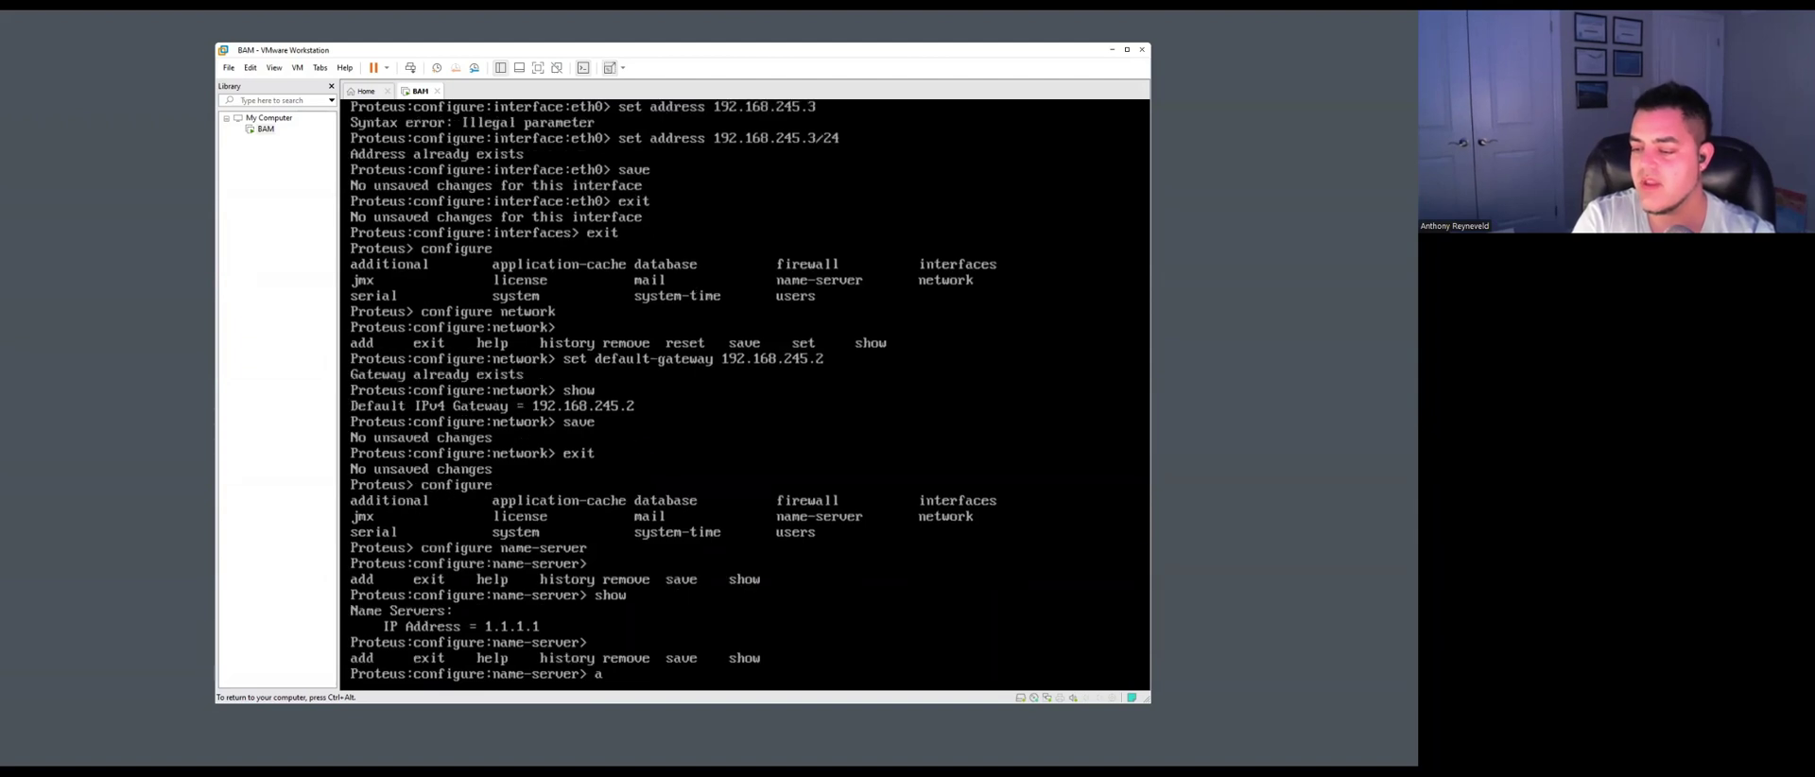
type("dd")
key("Tab")
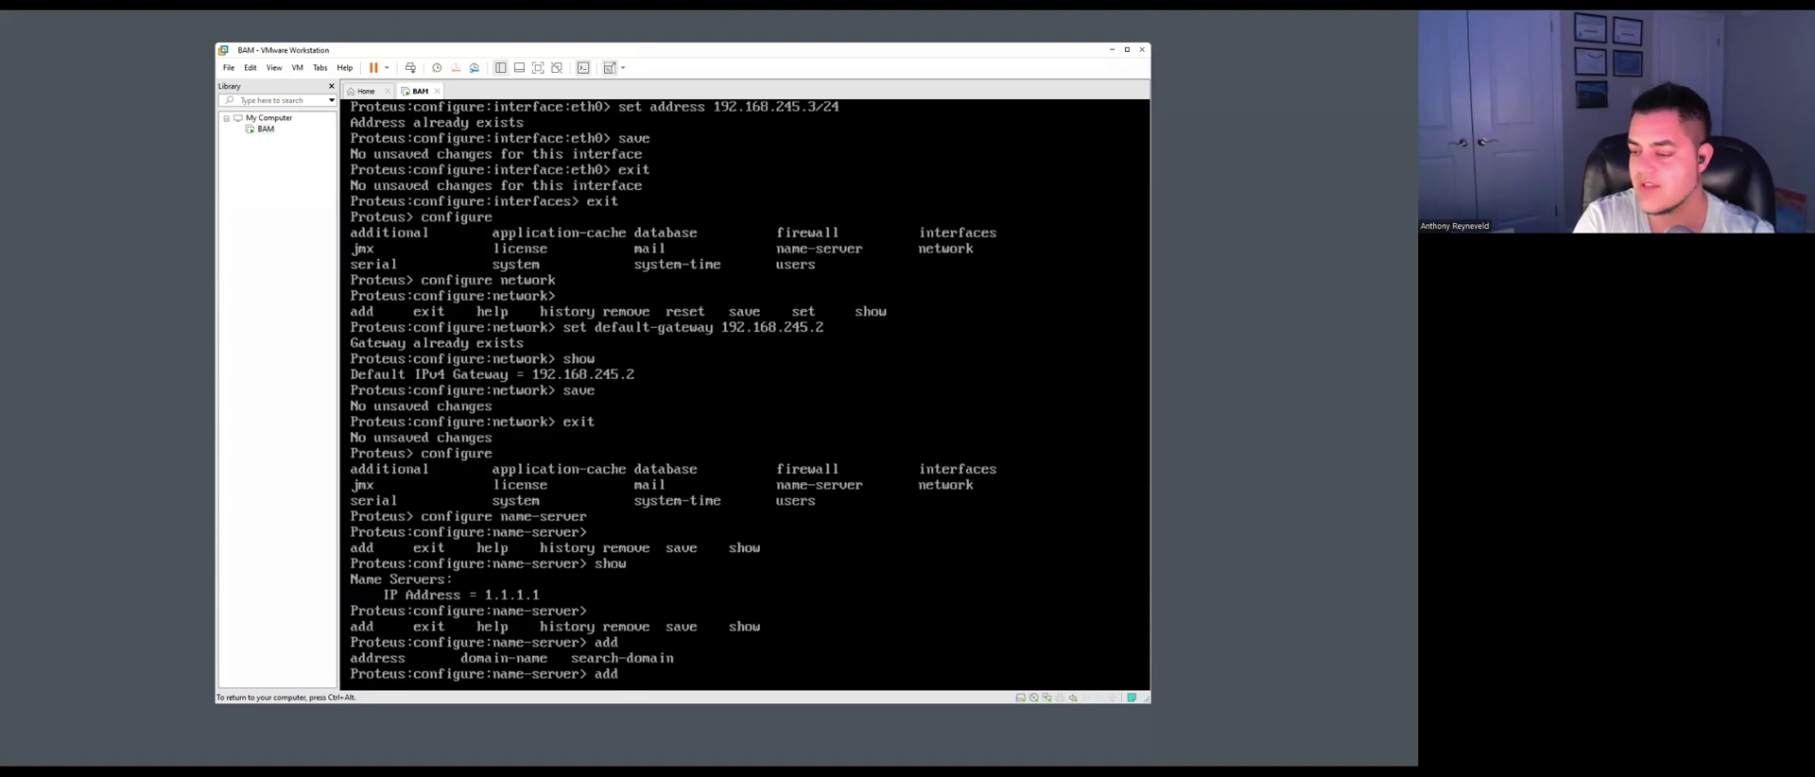
type("addre")
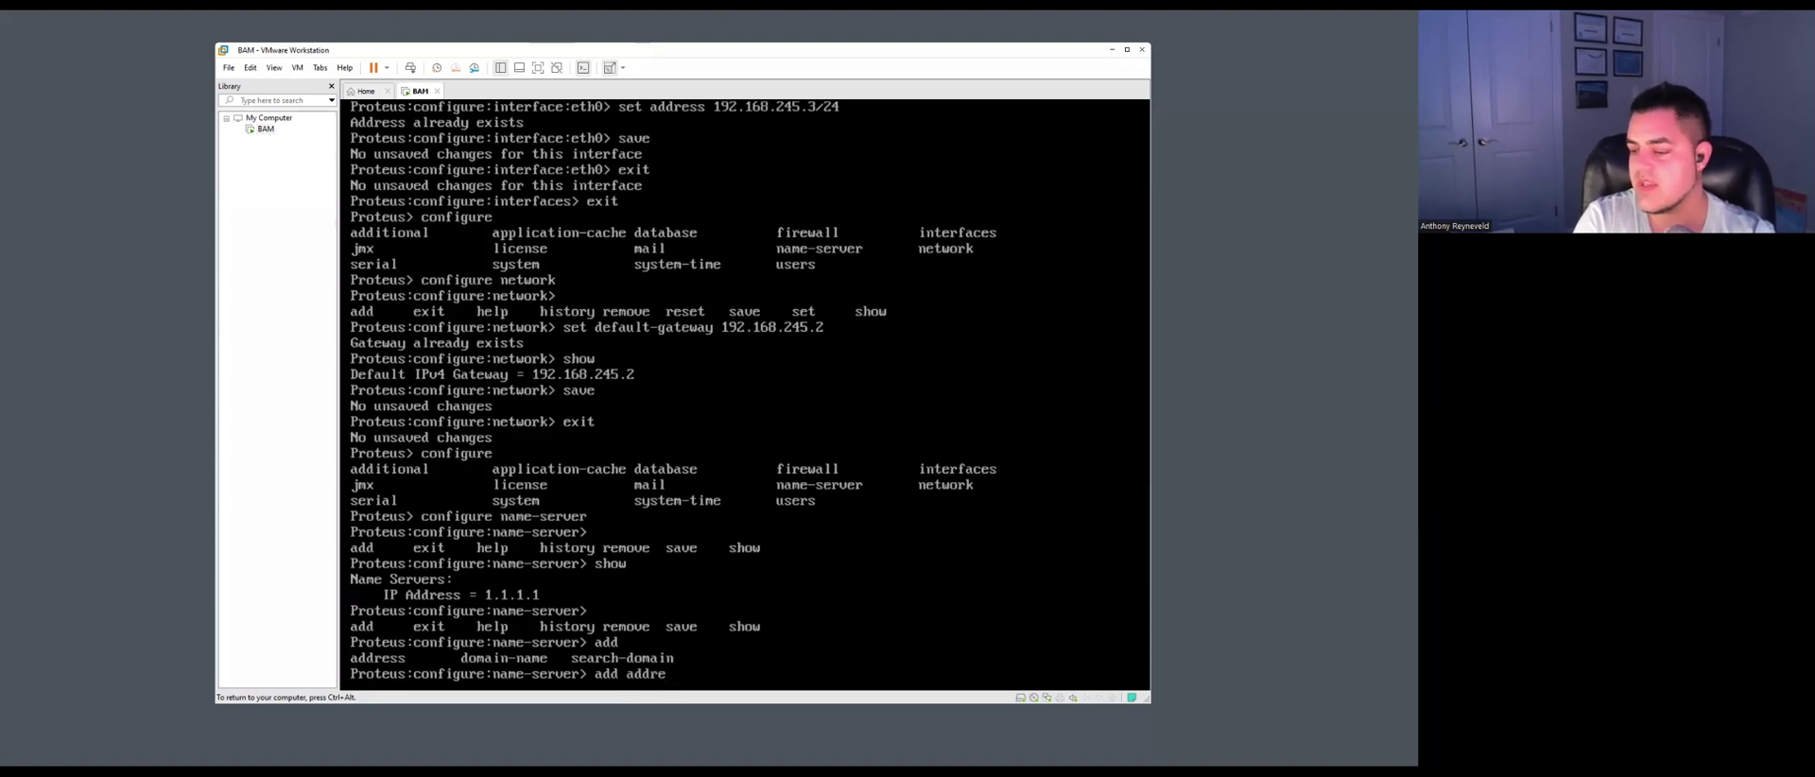
type("ss")
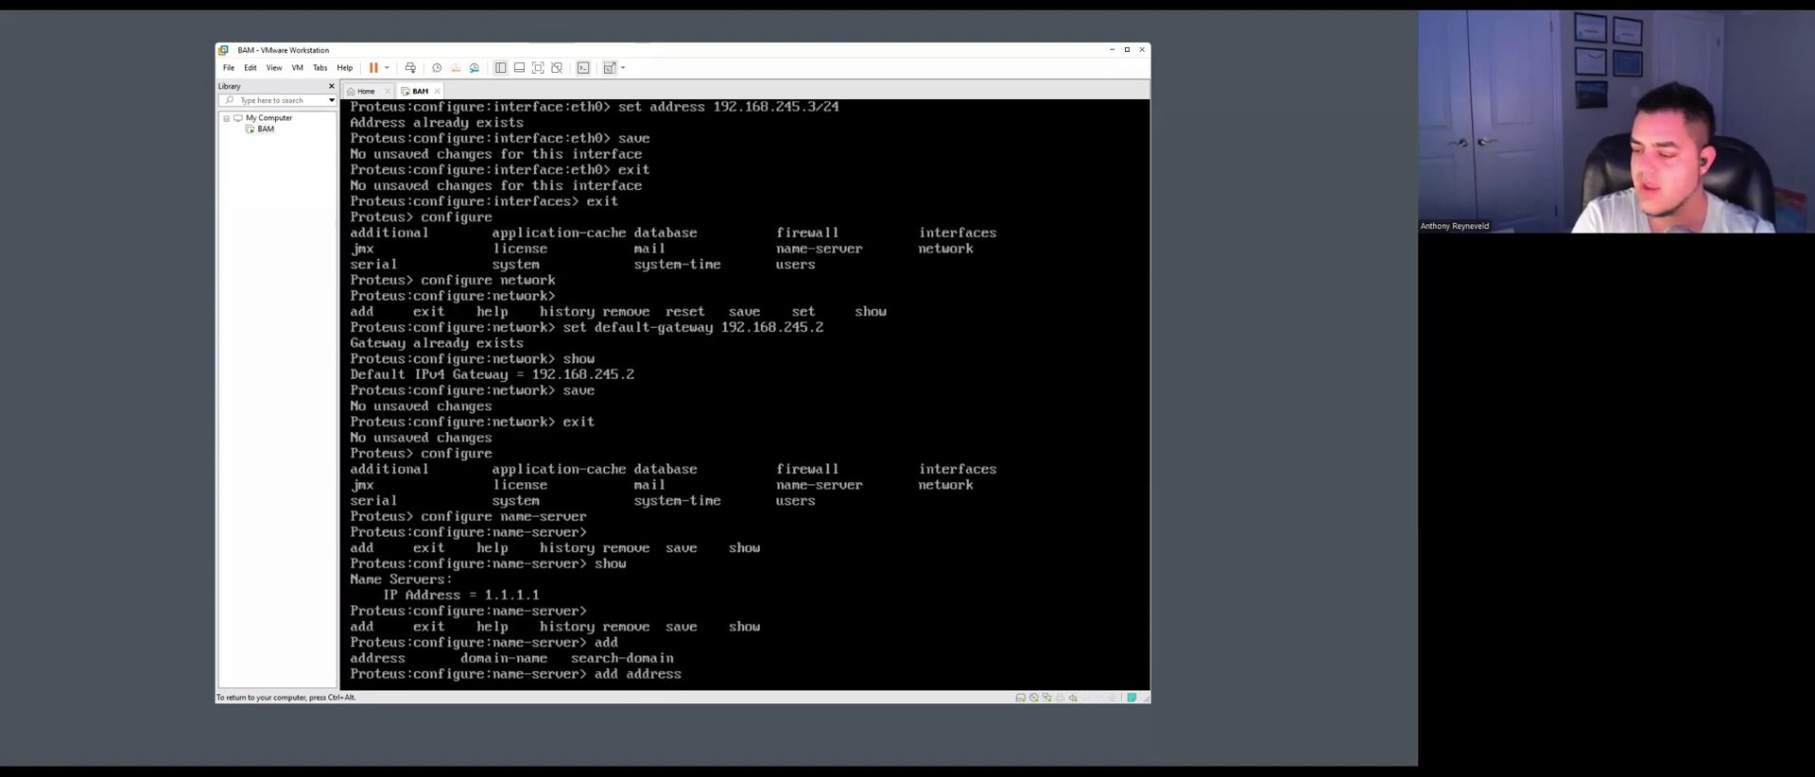
type(" 8.8.8.8")
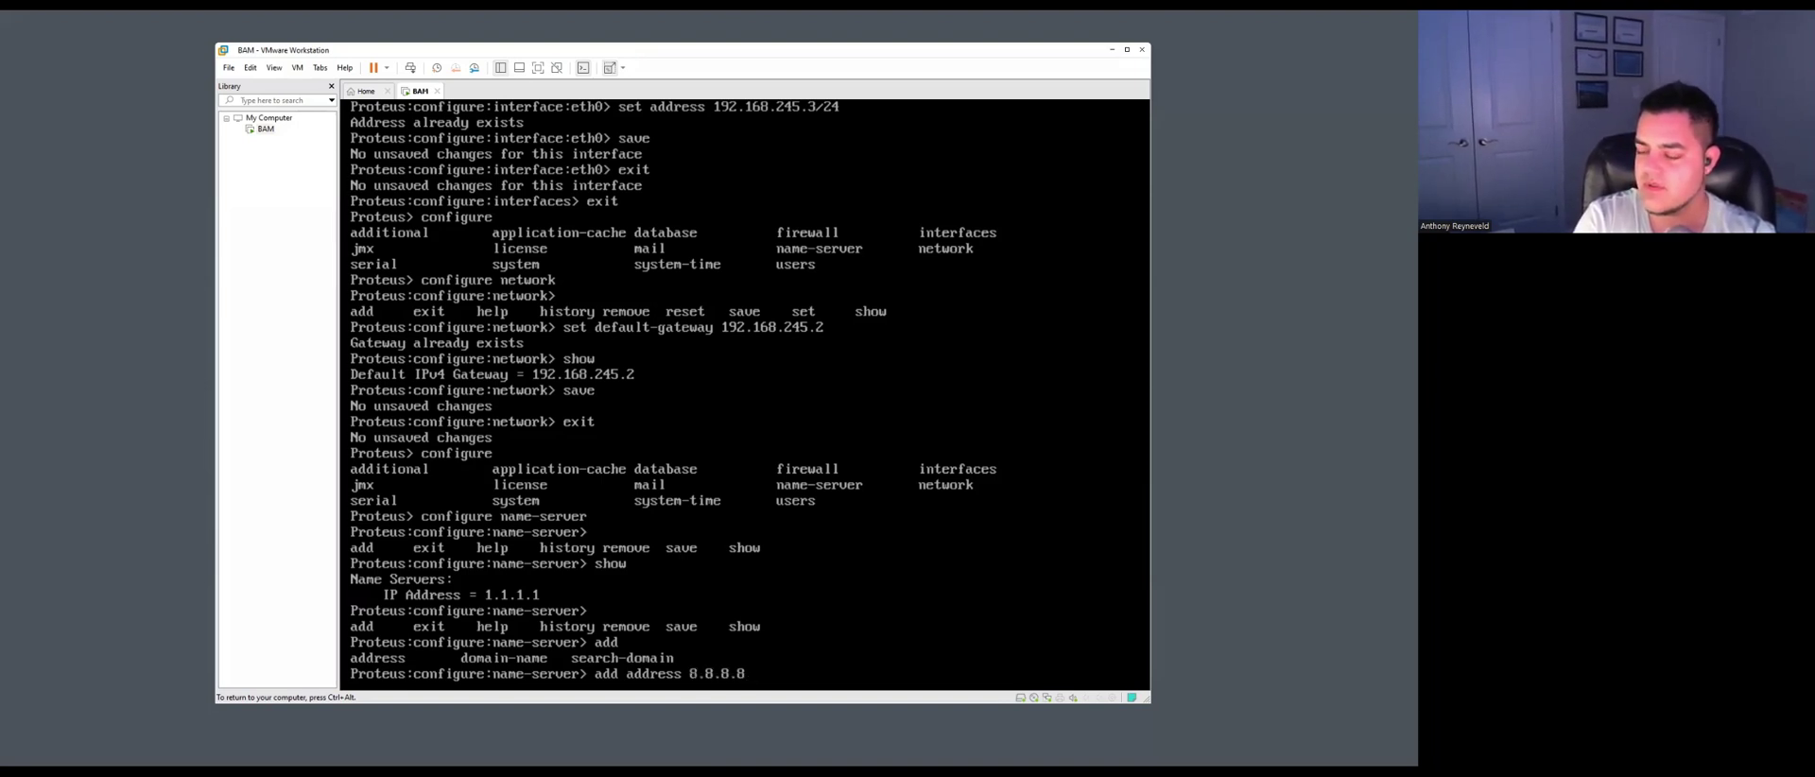
key("Return")
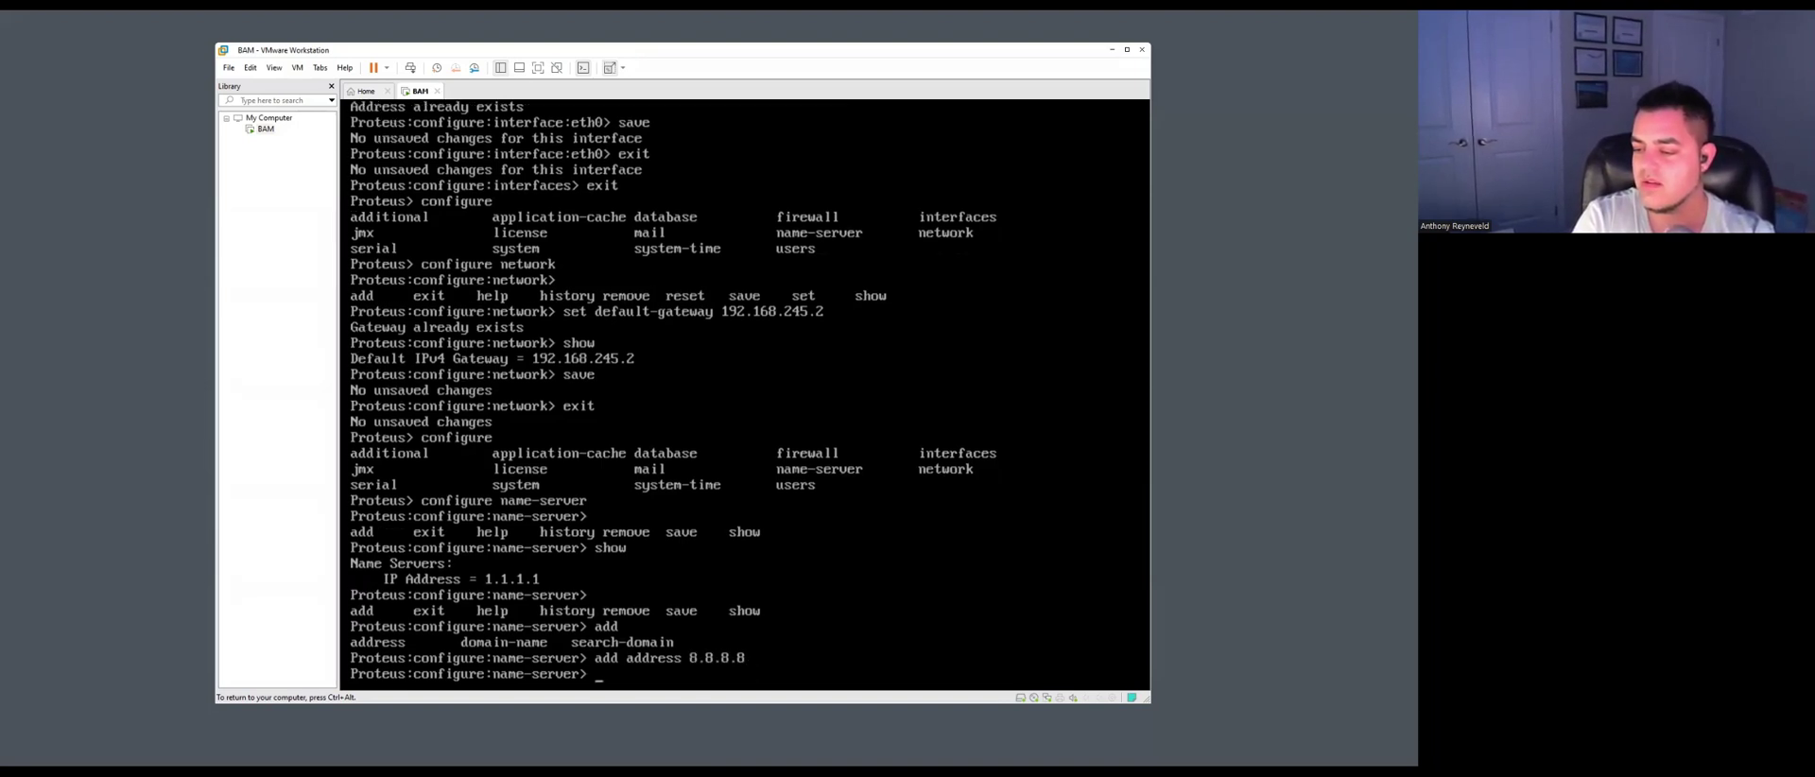
type("save")
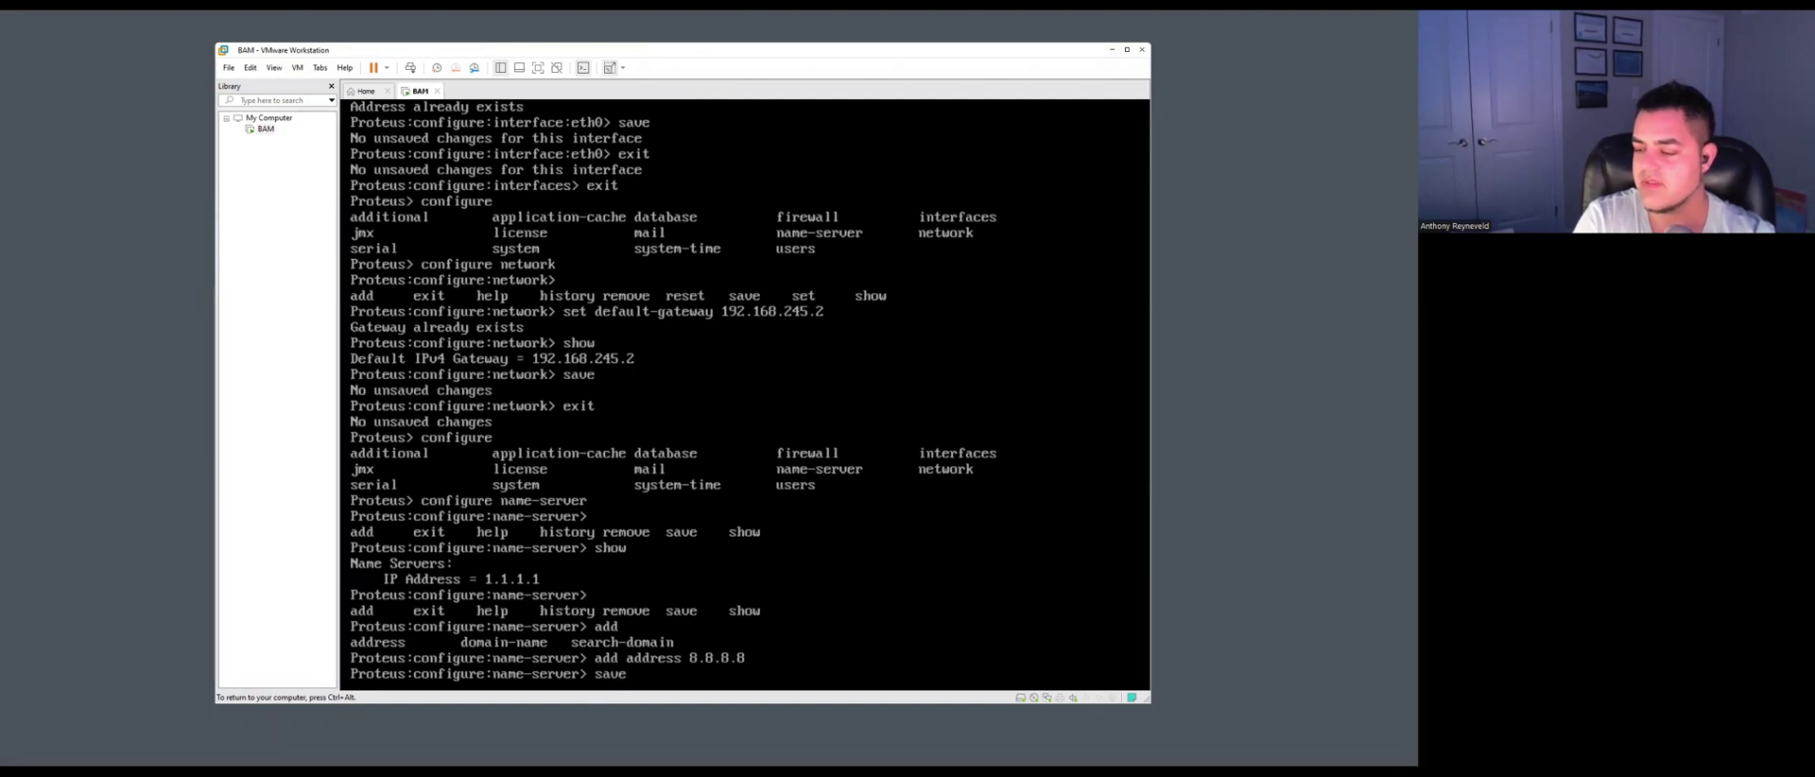
key("Return")
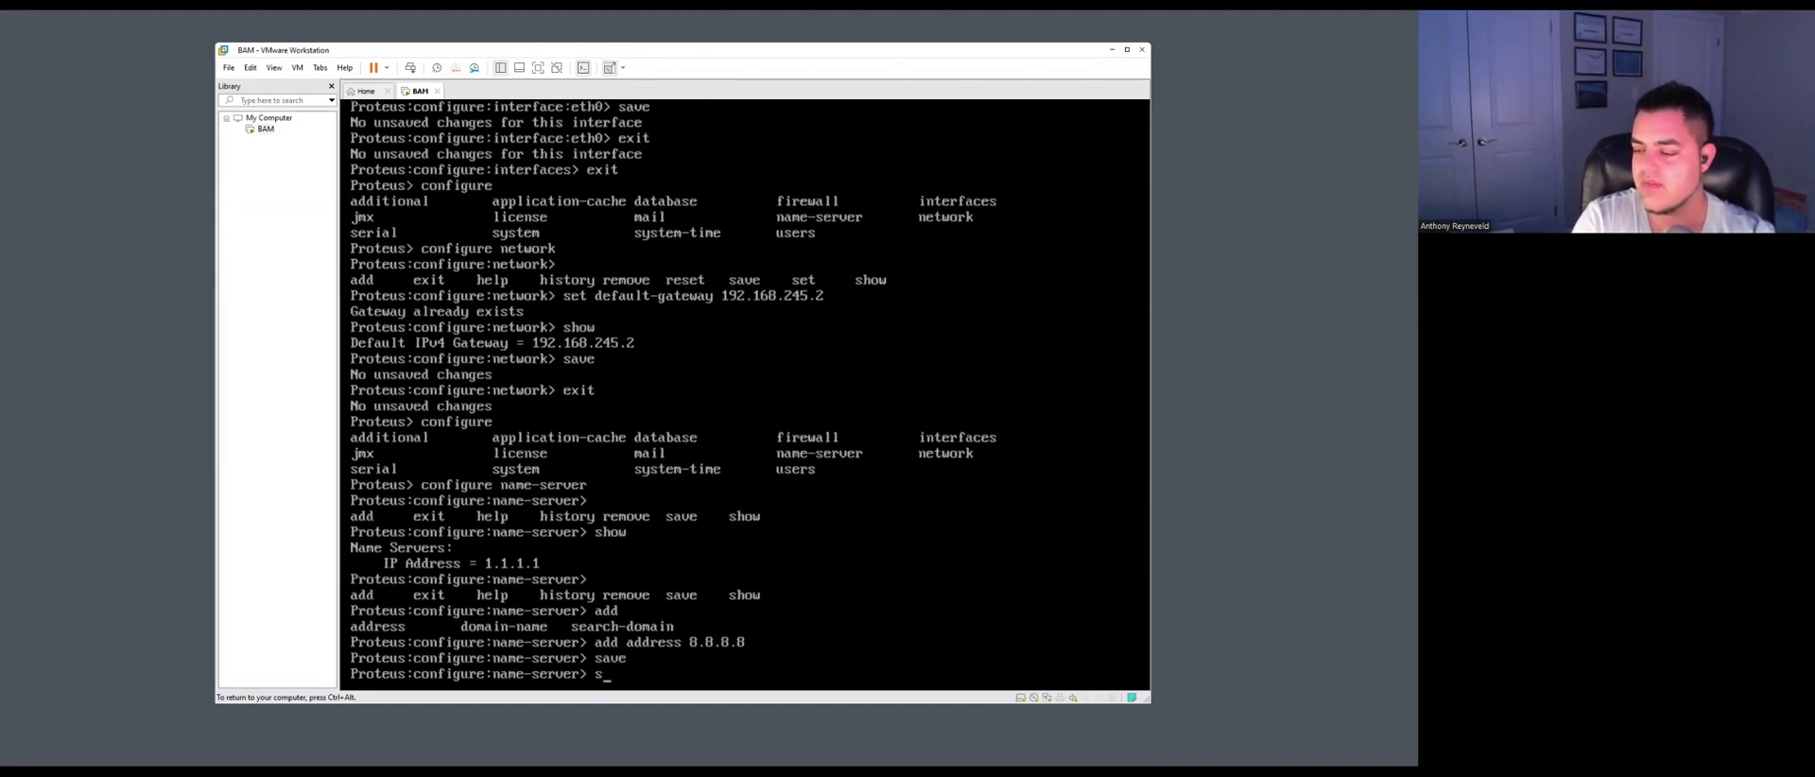
type("show")
key("Return")
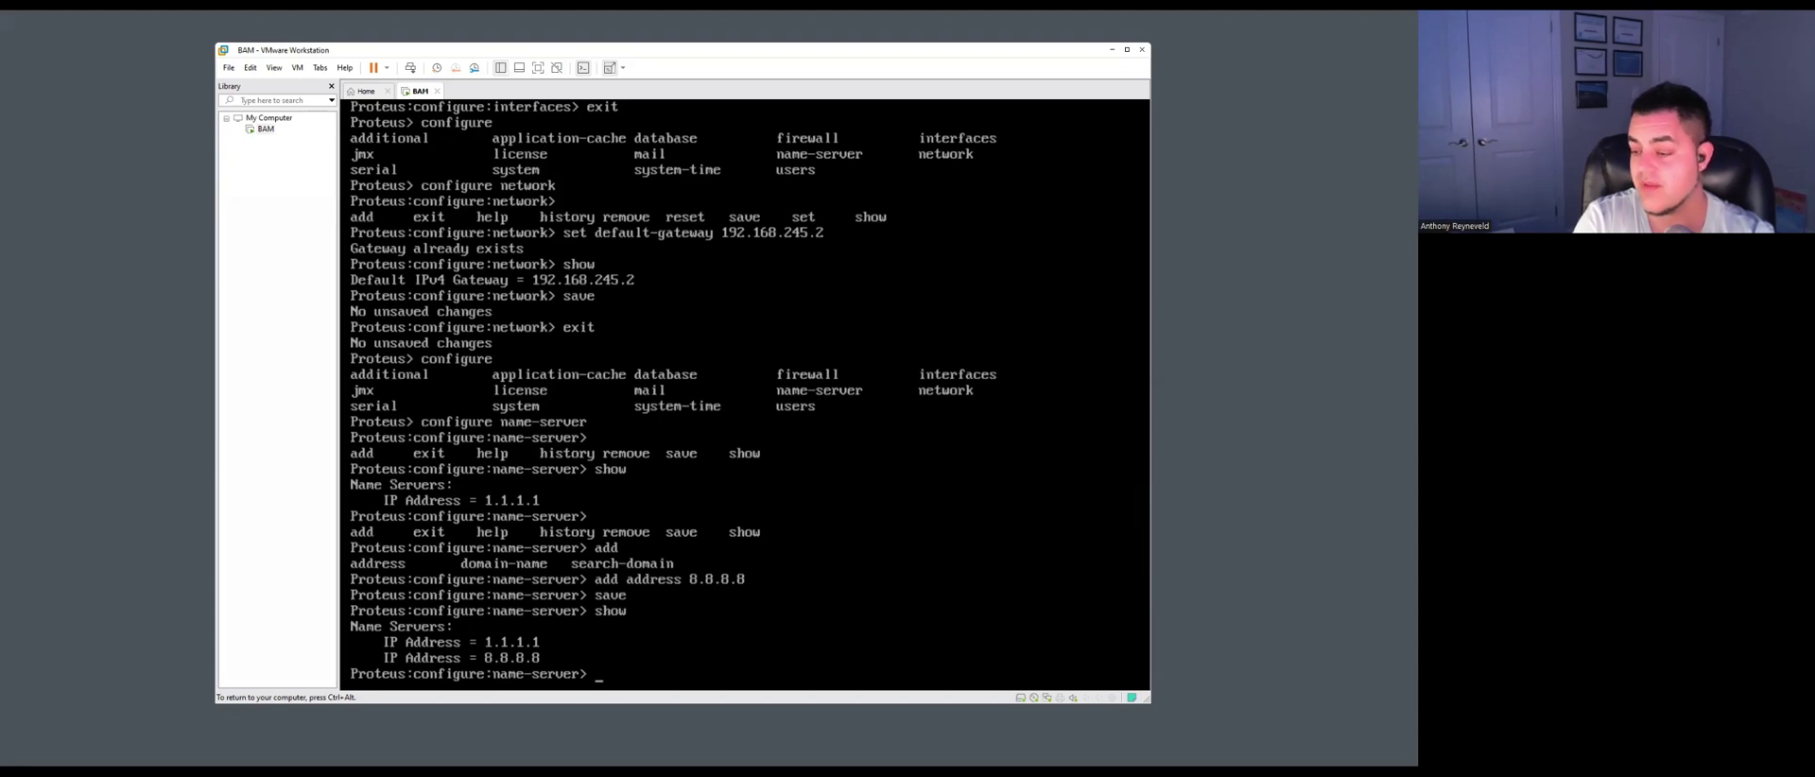
Exit Proteus to the root shell, release the VM, and bring up a guest Edge window.
type("exit")
key("Return")
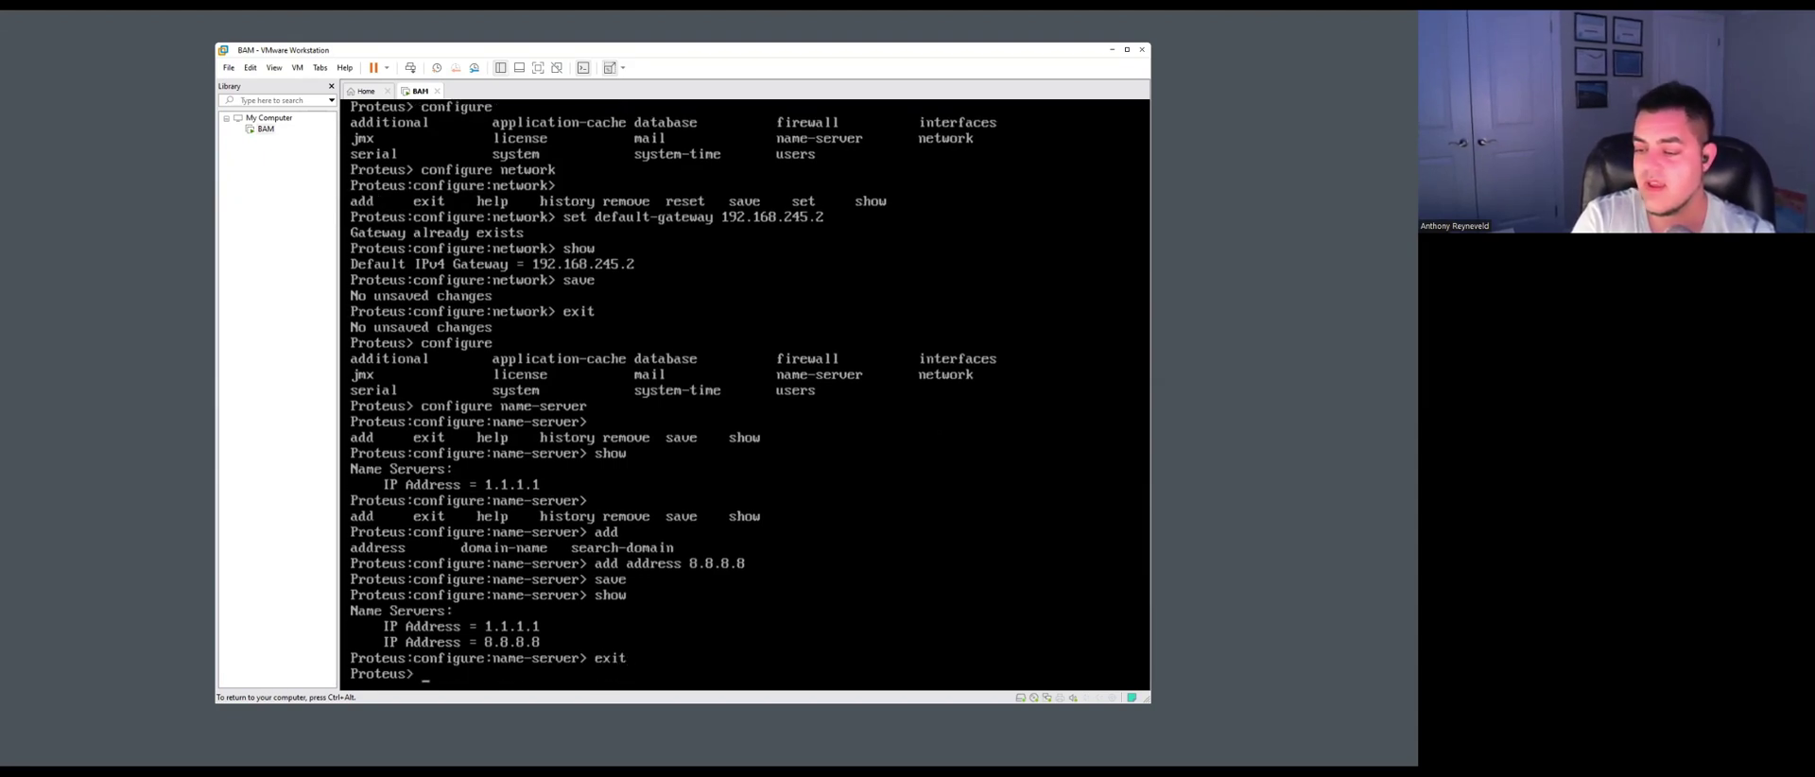
type("exit")
key("Return")
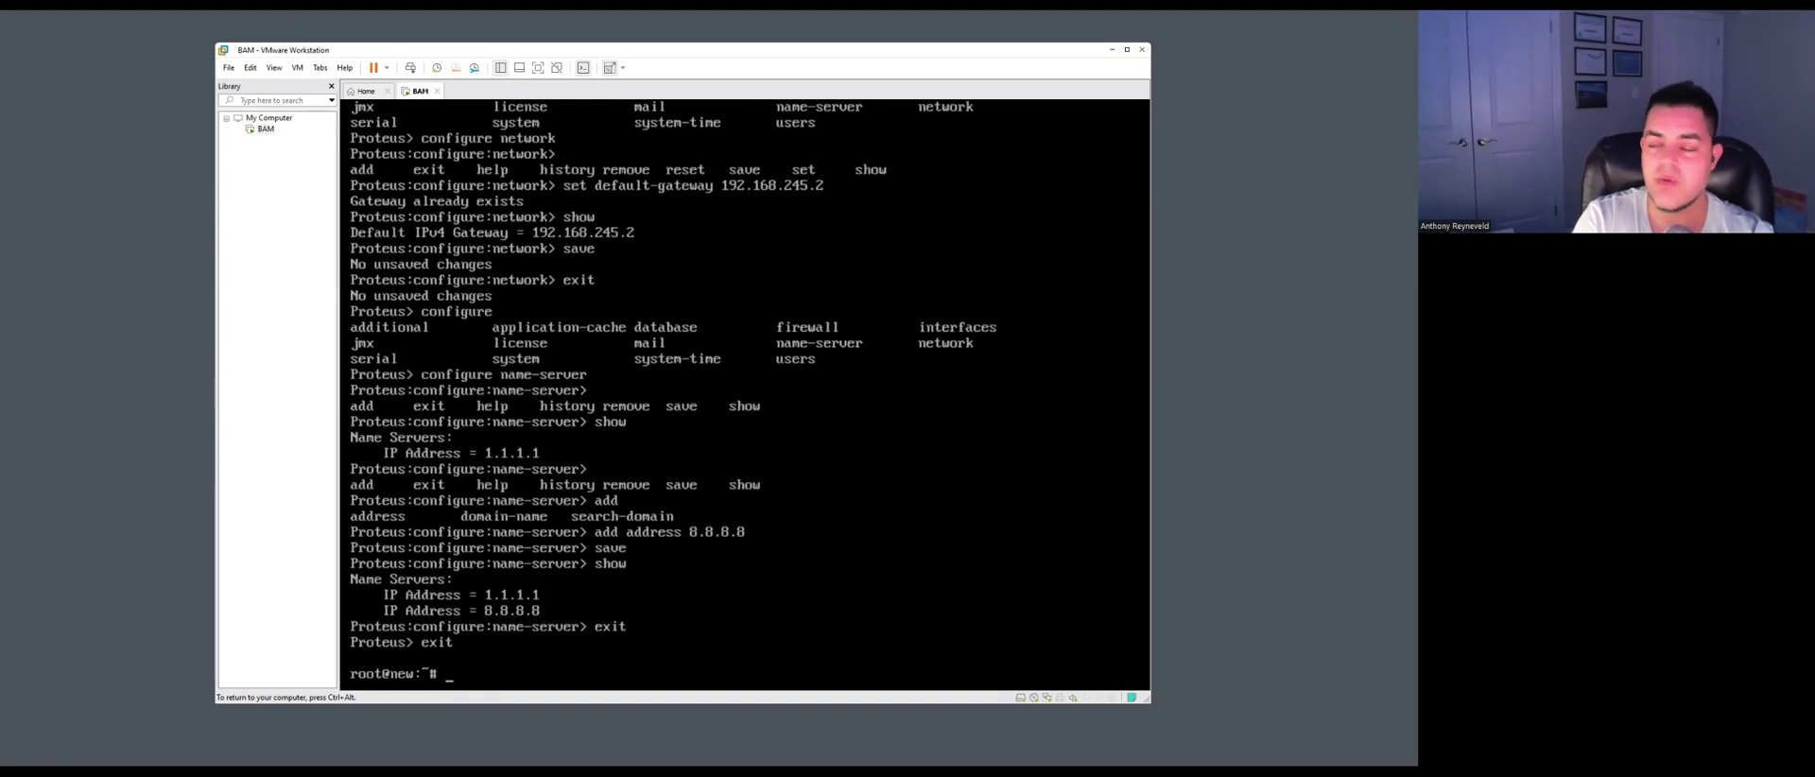
key("ctrl+alt")
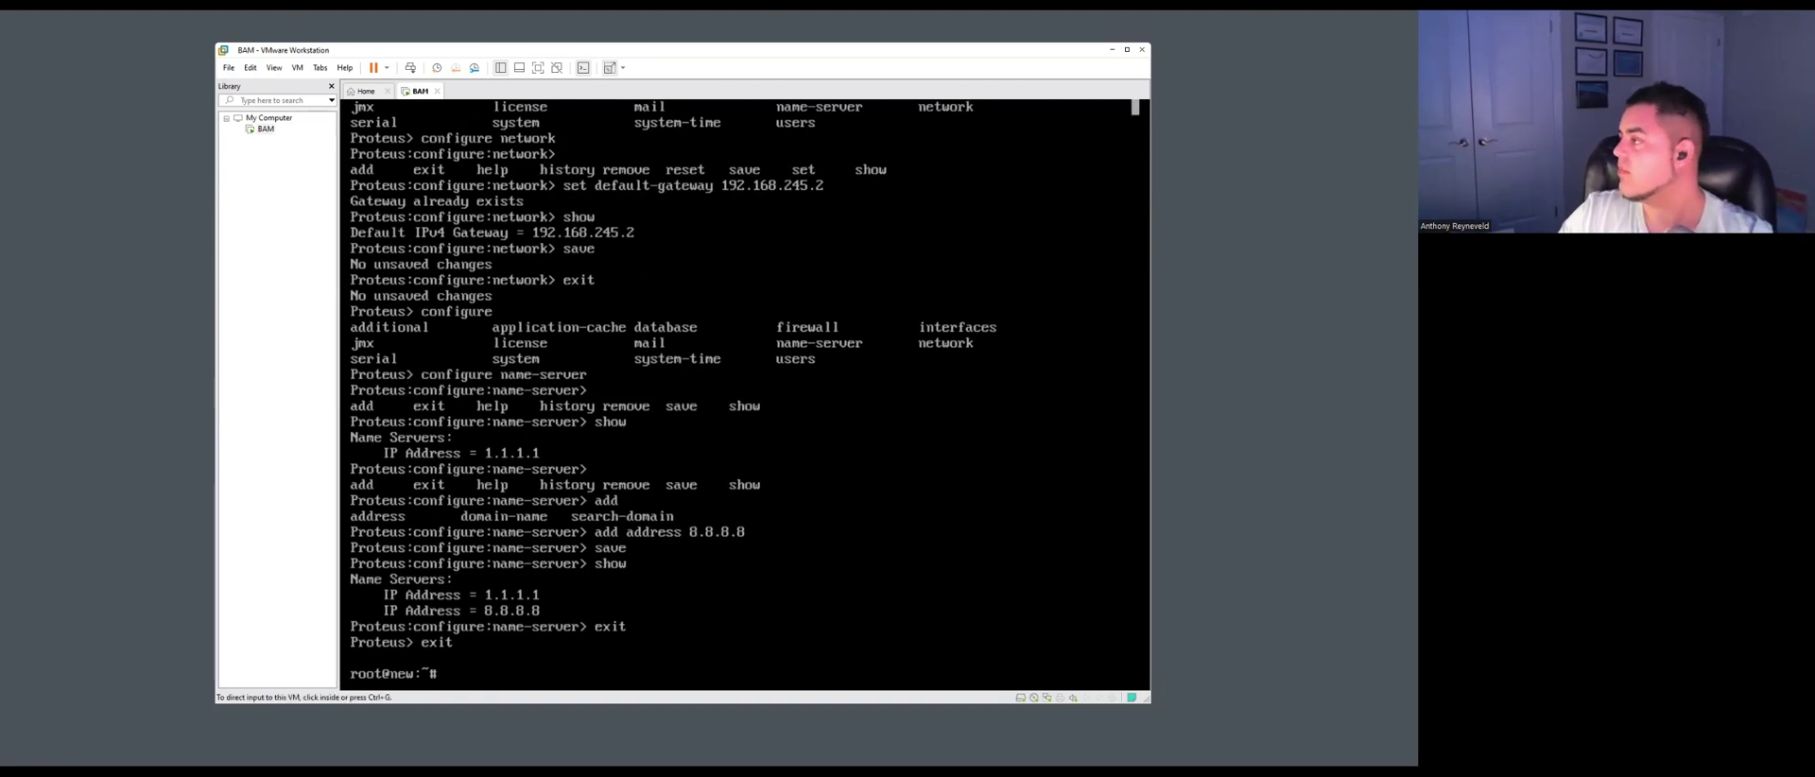
key("alt+Tab")
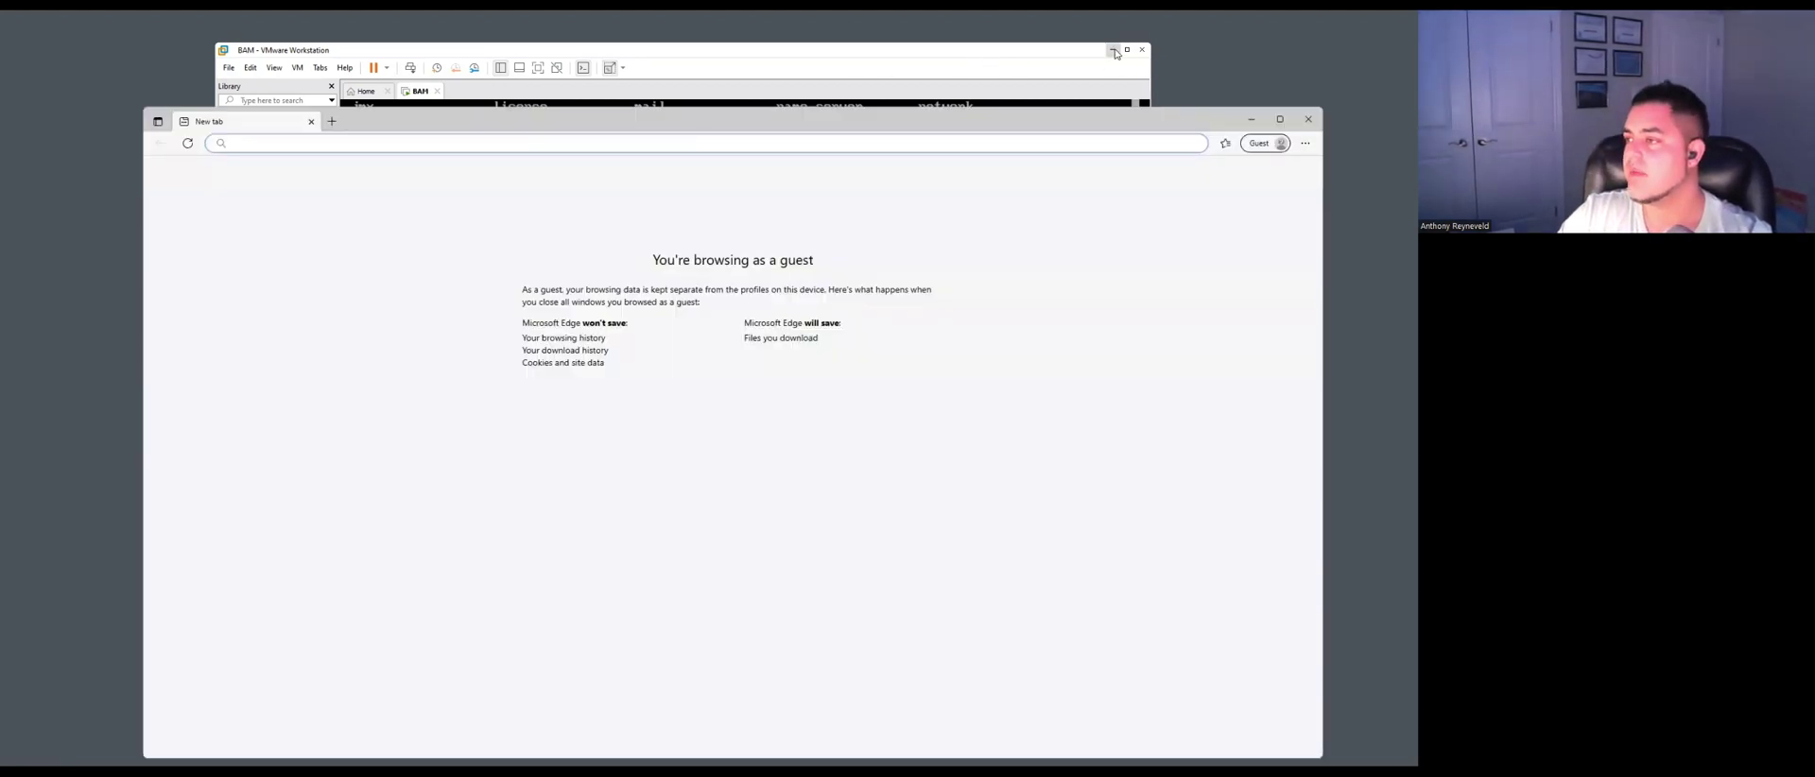
Minimize VMware and load https address 192.168.245.3 in Edge to reach the Address Manager login.
left_click(1116, 52)
left_click_drag(898, 123, 858, 64)
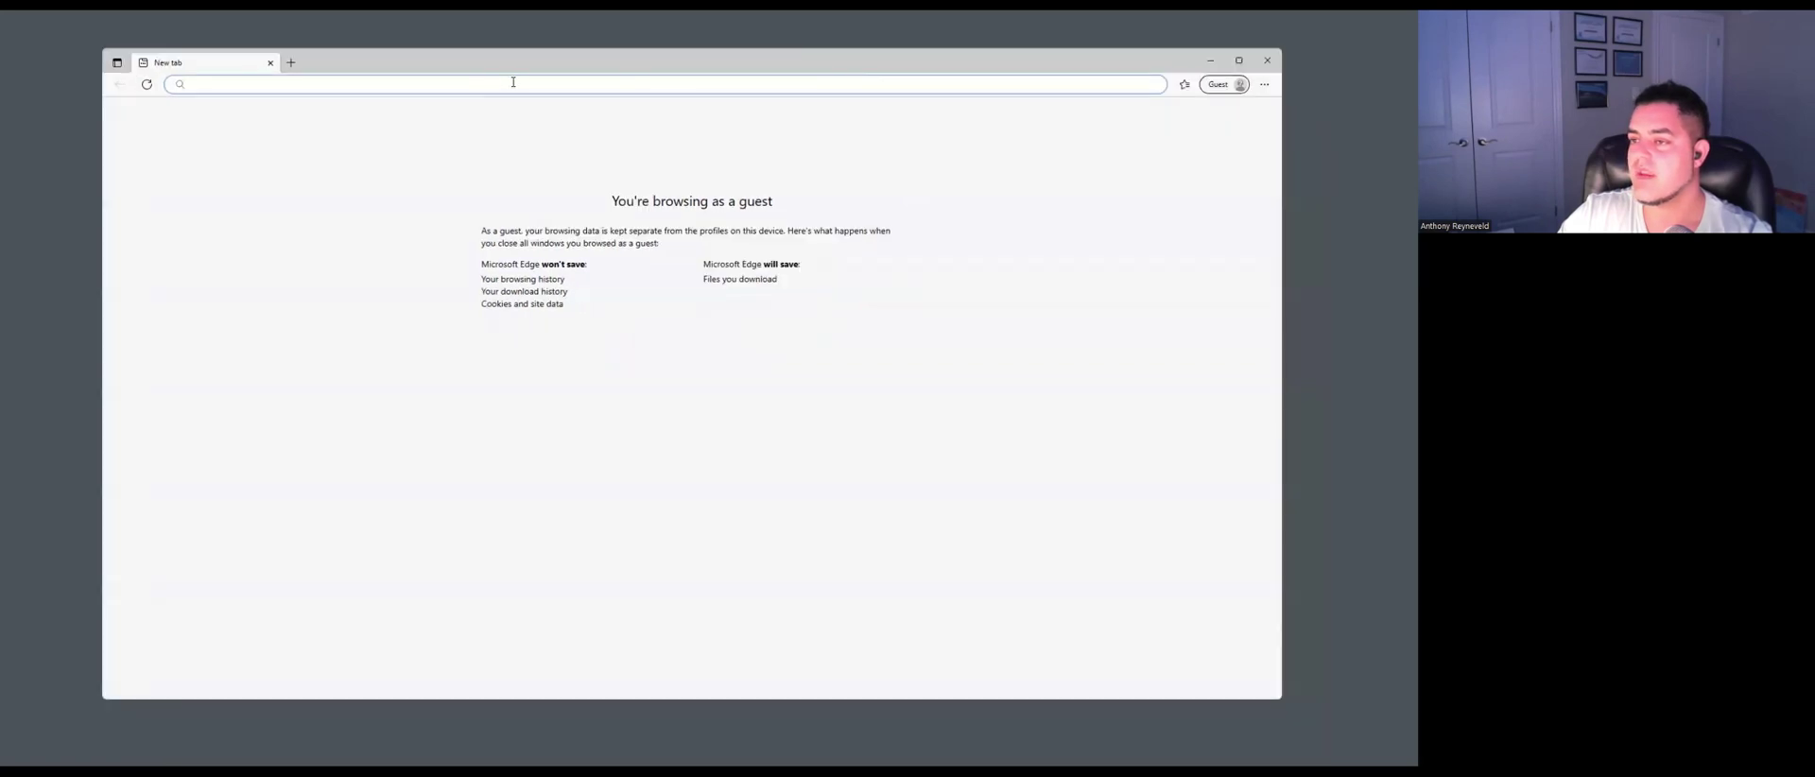
left_click(511, 82)
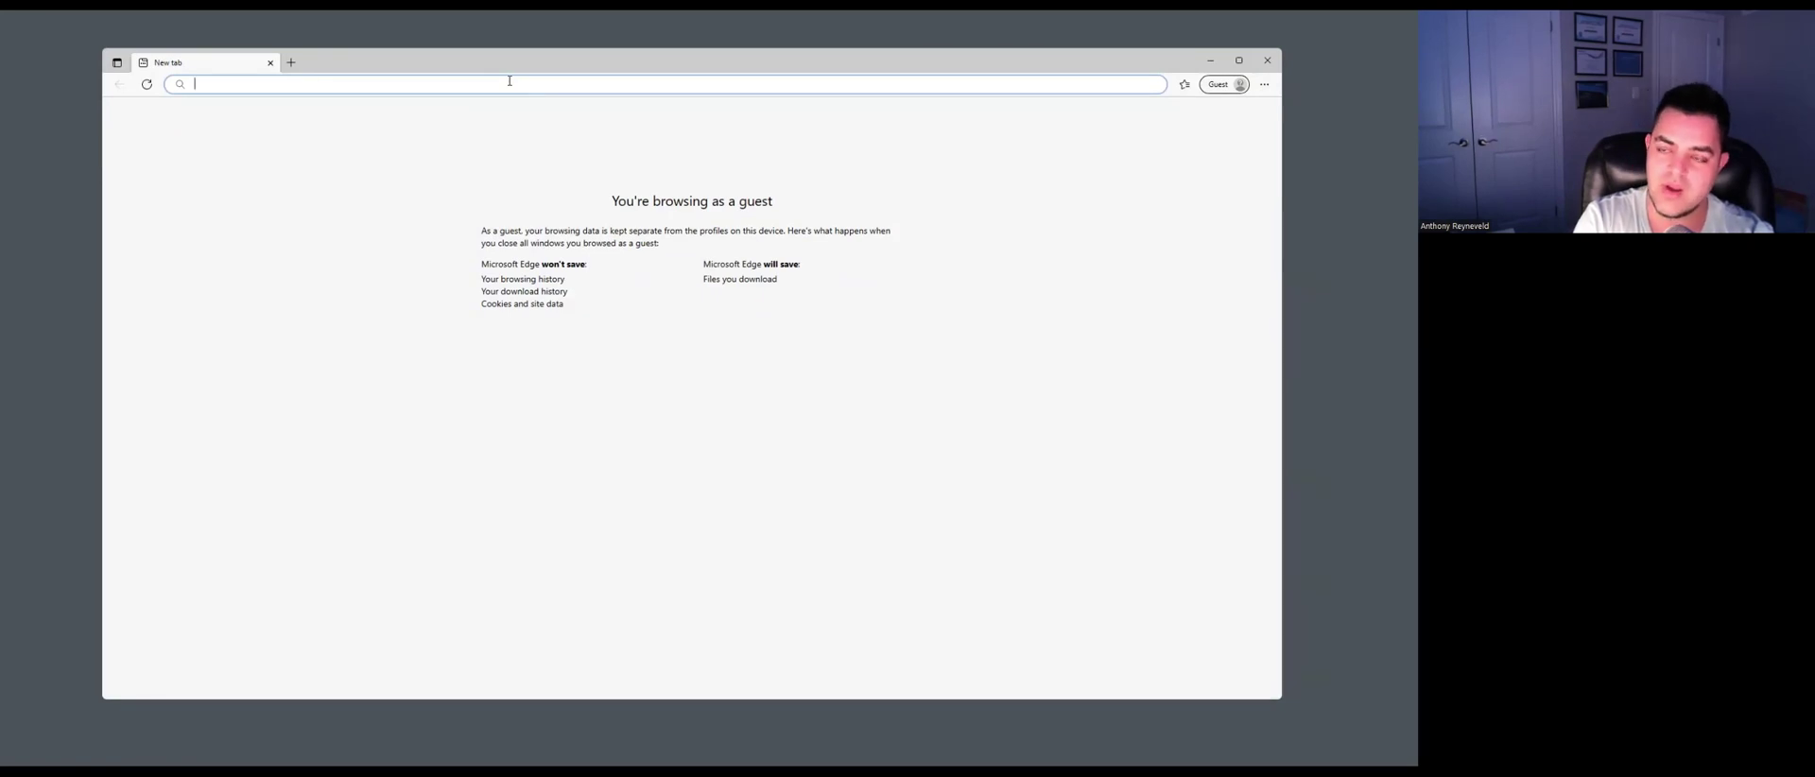
type("192.168")
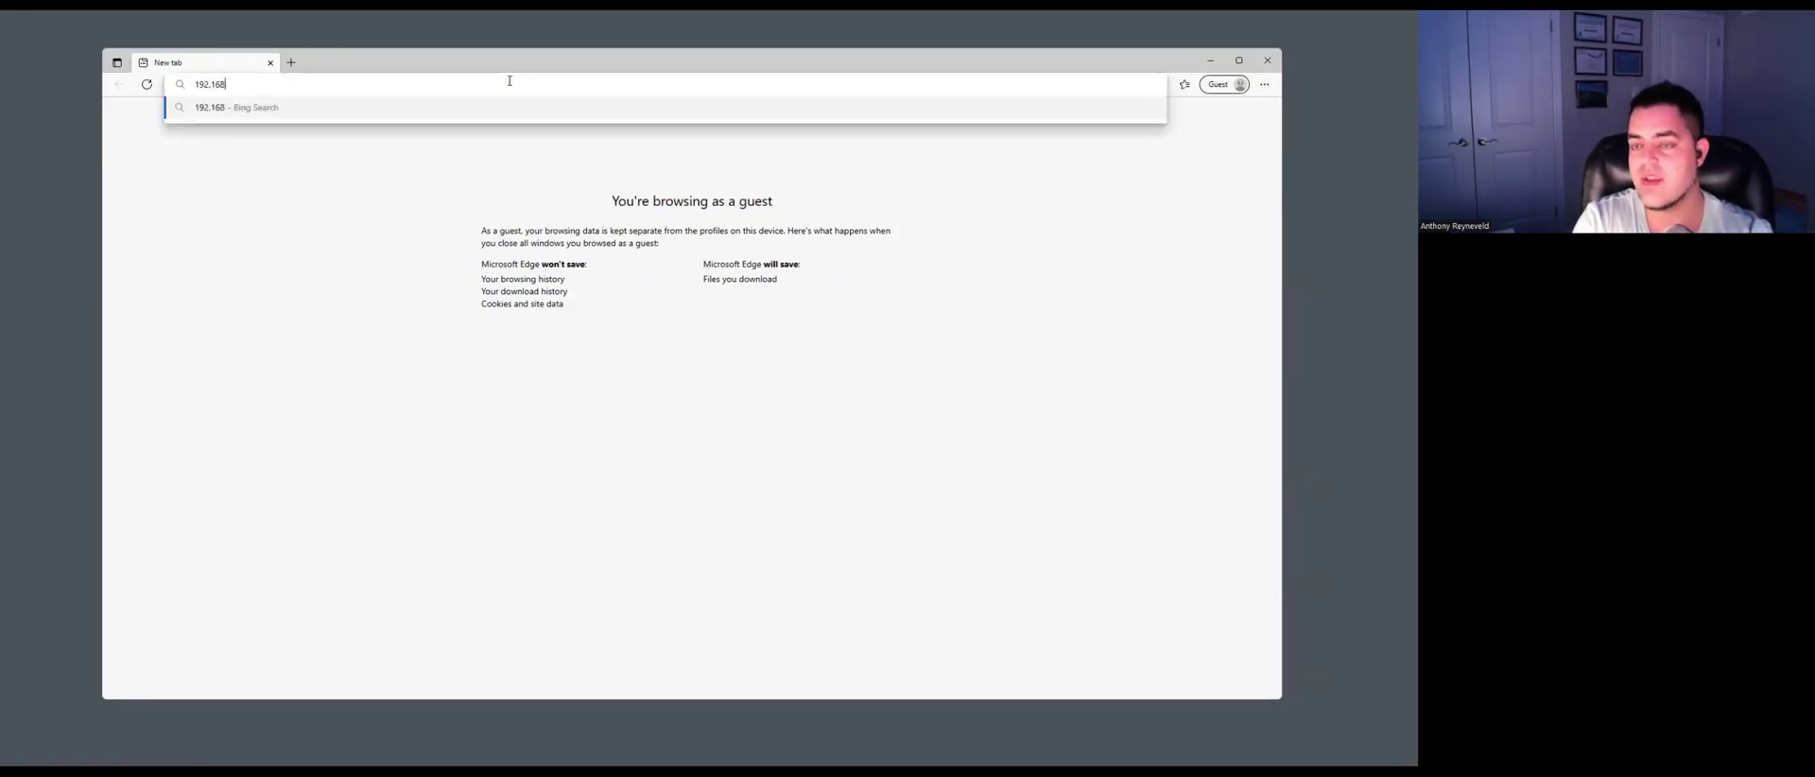
type(".")
key("BackSpace")
key("BackSpace")
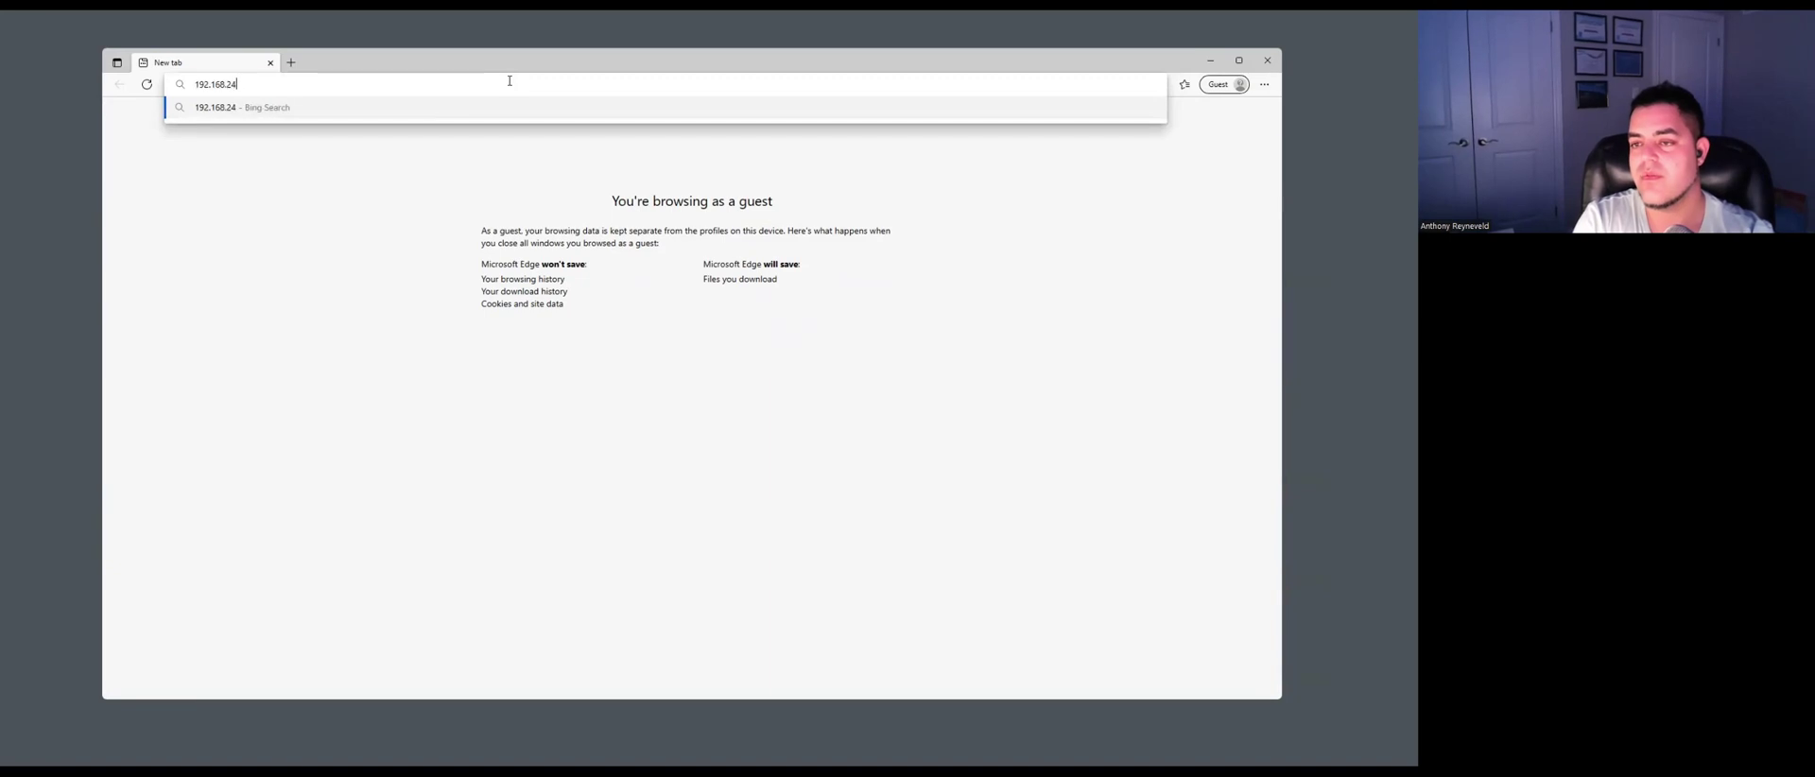
type("45.3")
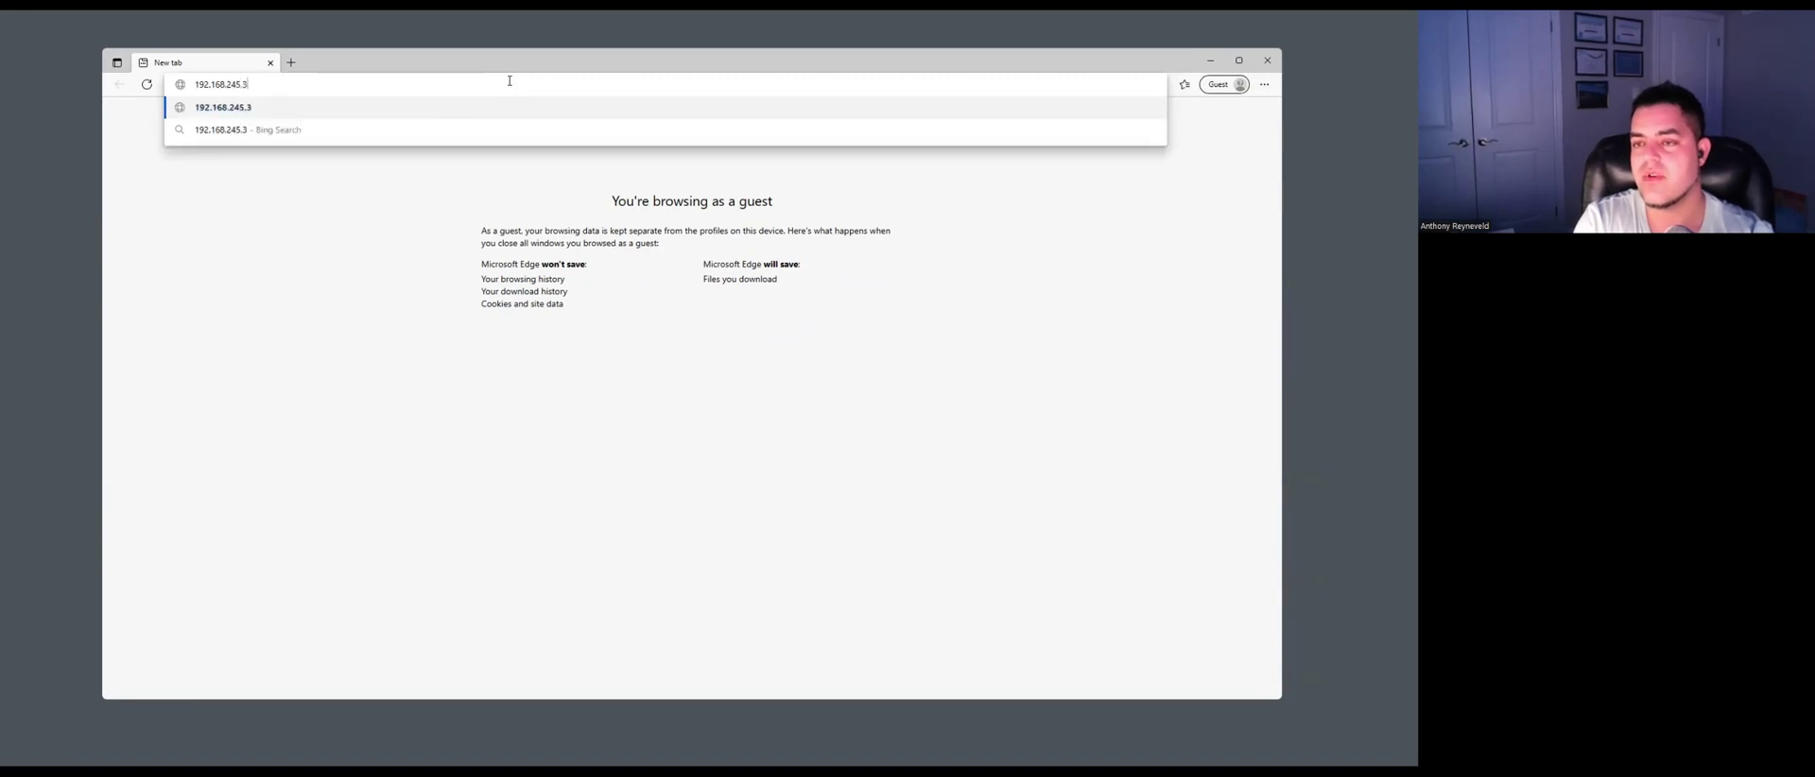
key("Return")
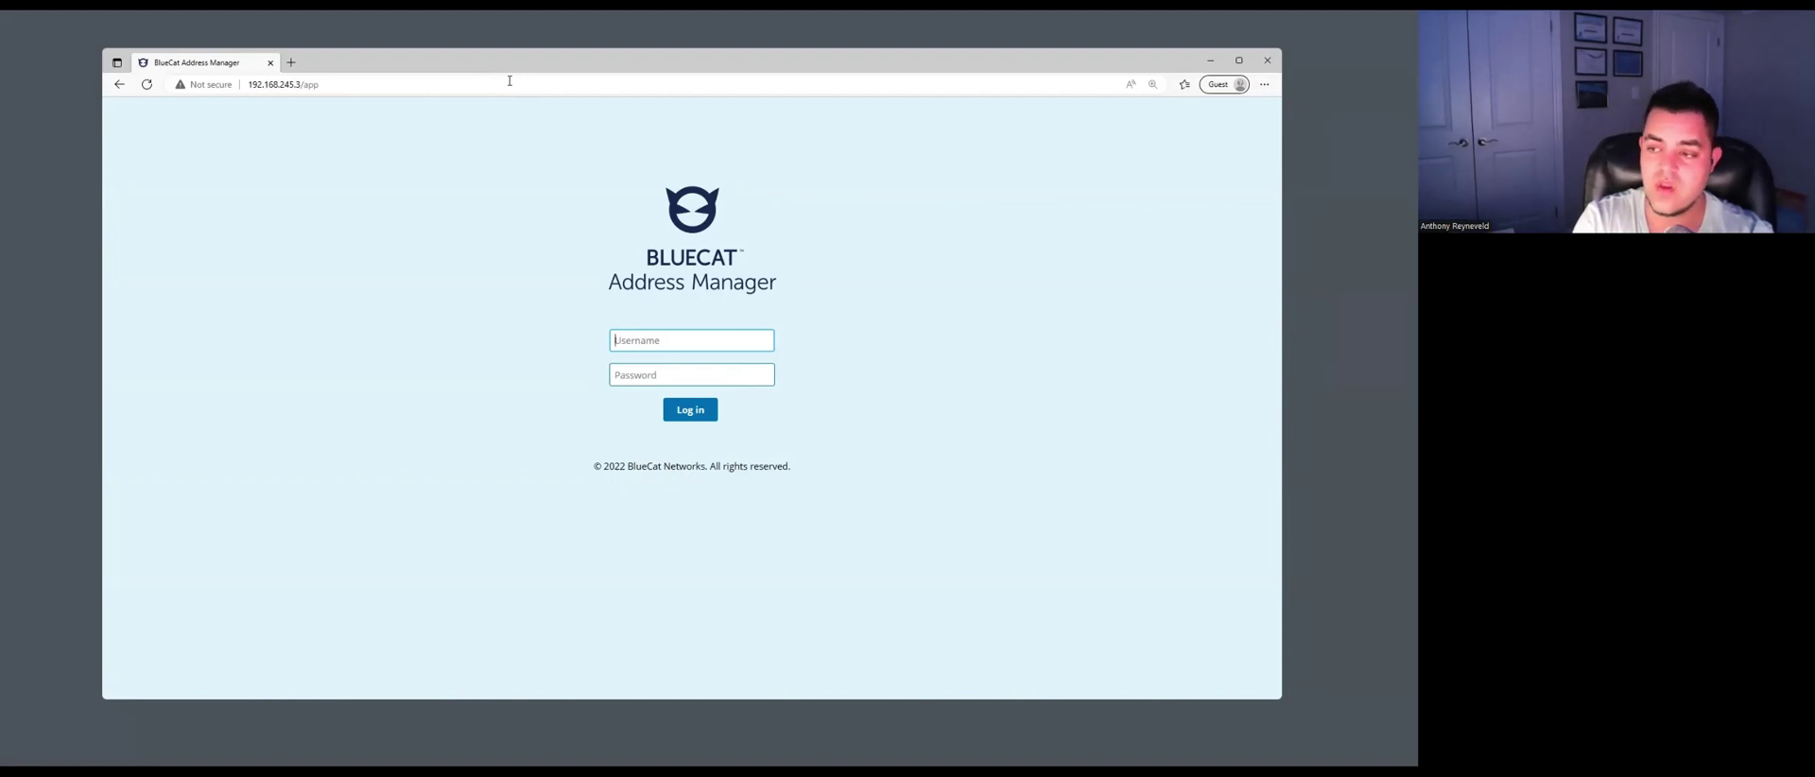
Log in with the default admin username and its password.
type("admin")
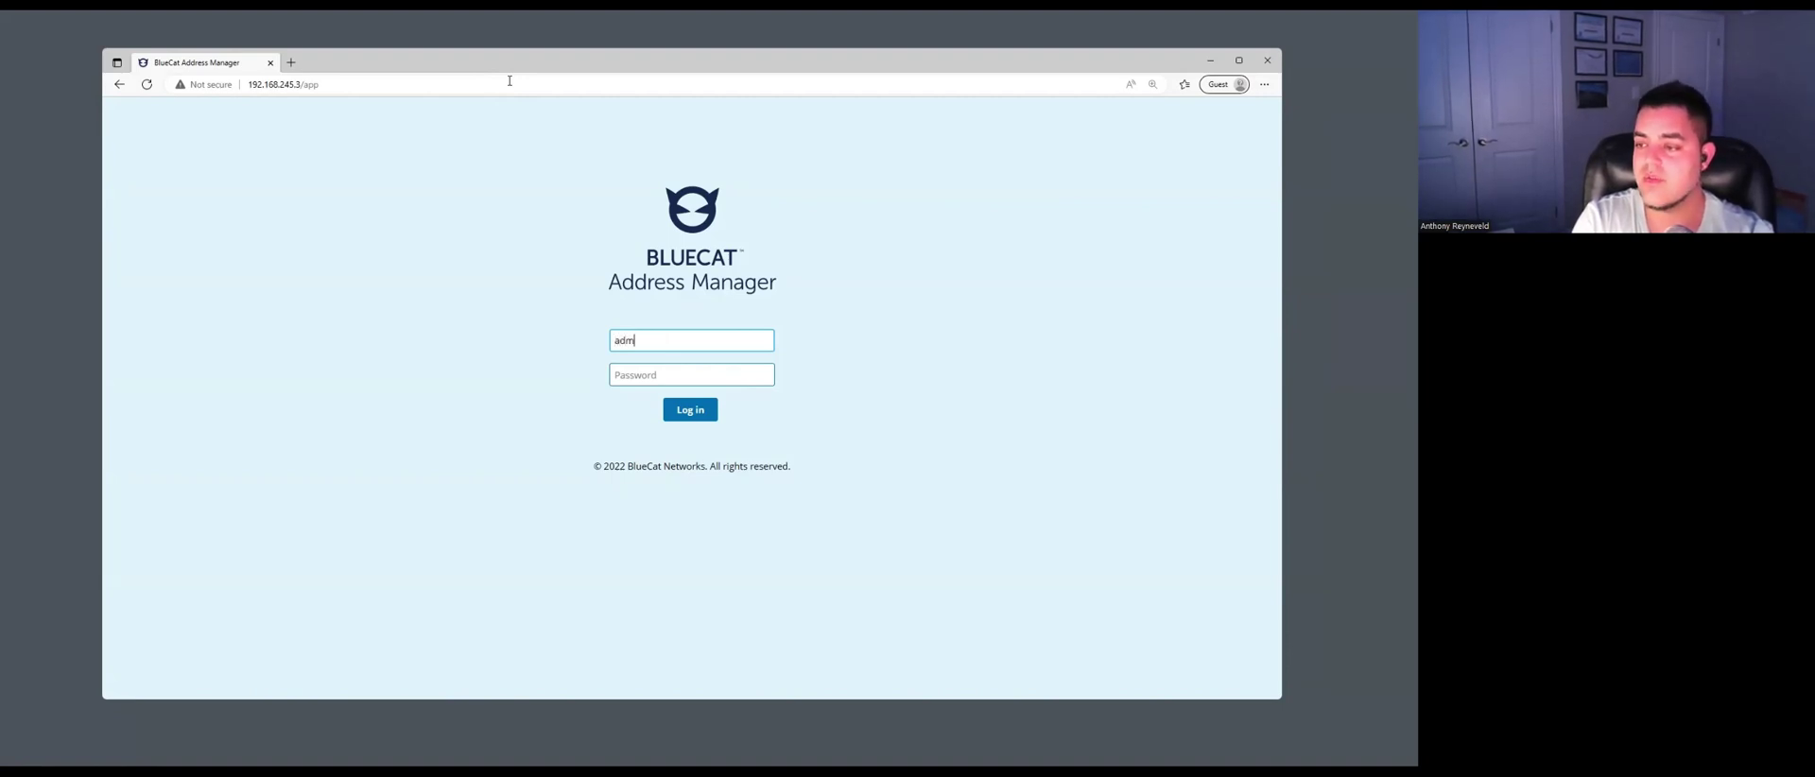
key("Tab")
type("admin")
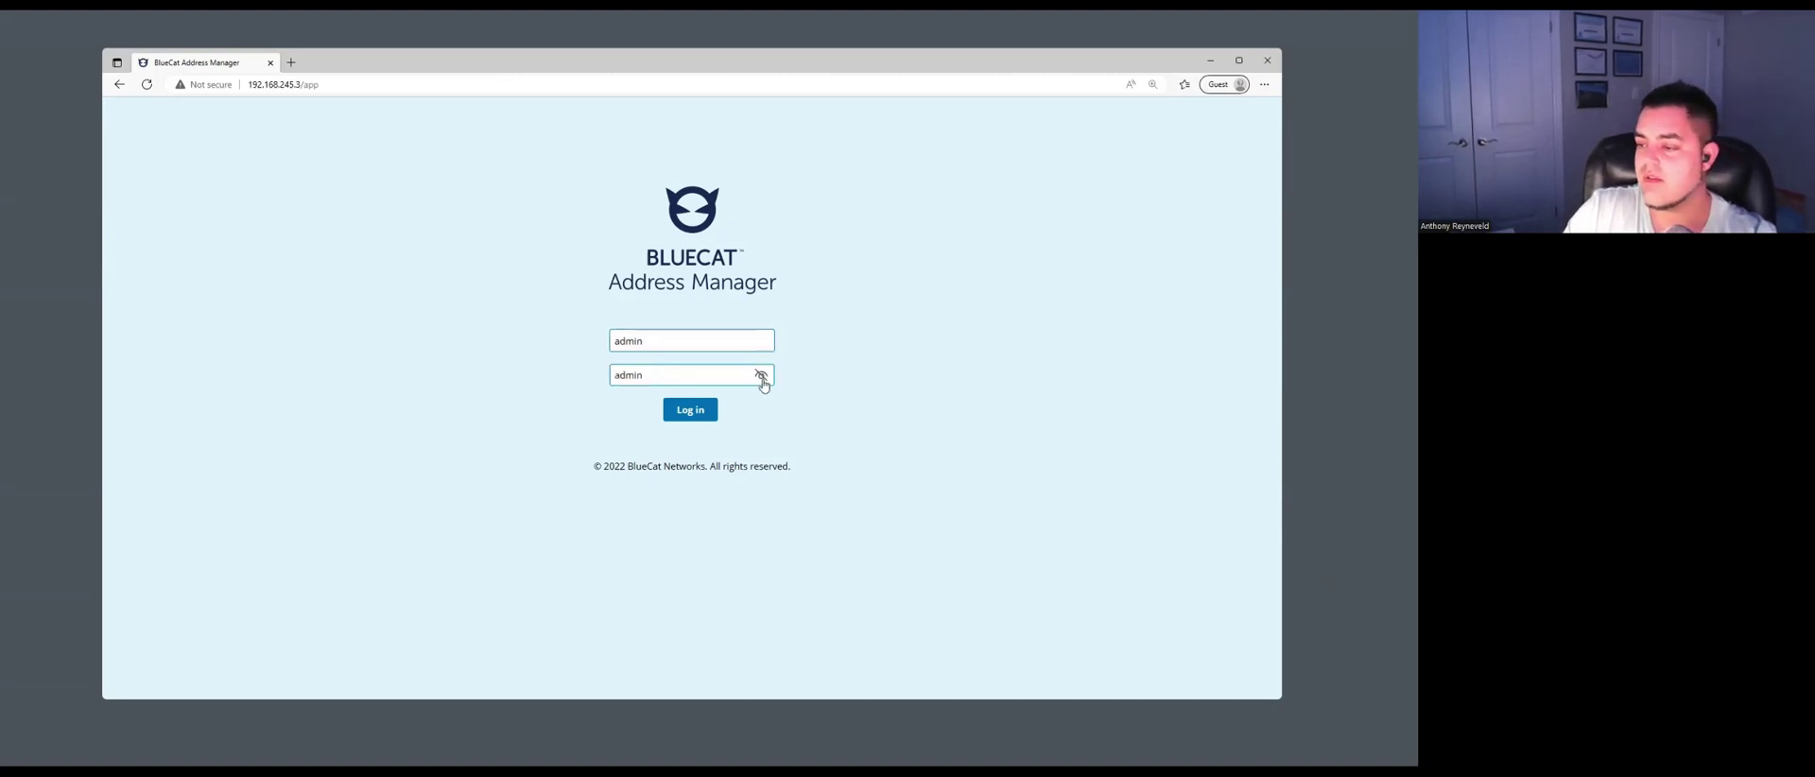
key("Return")
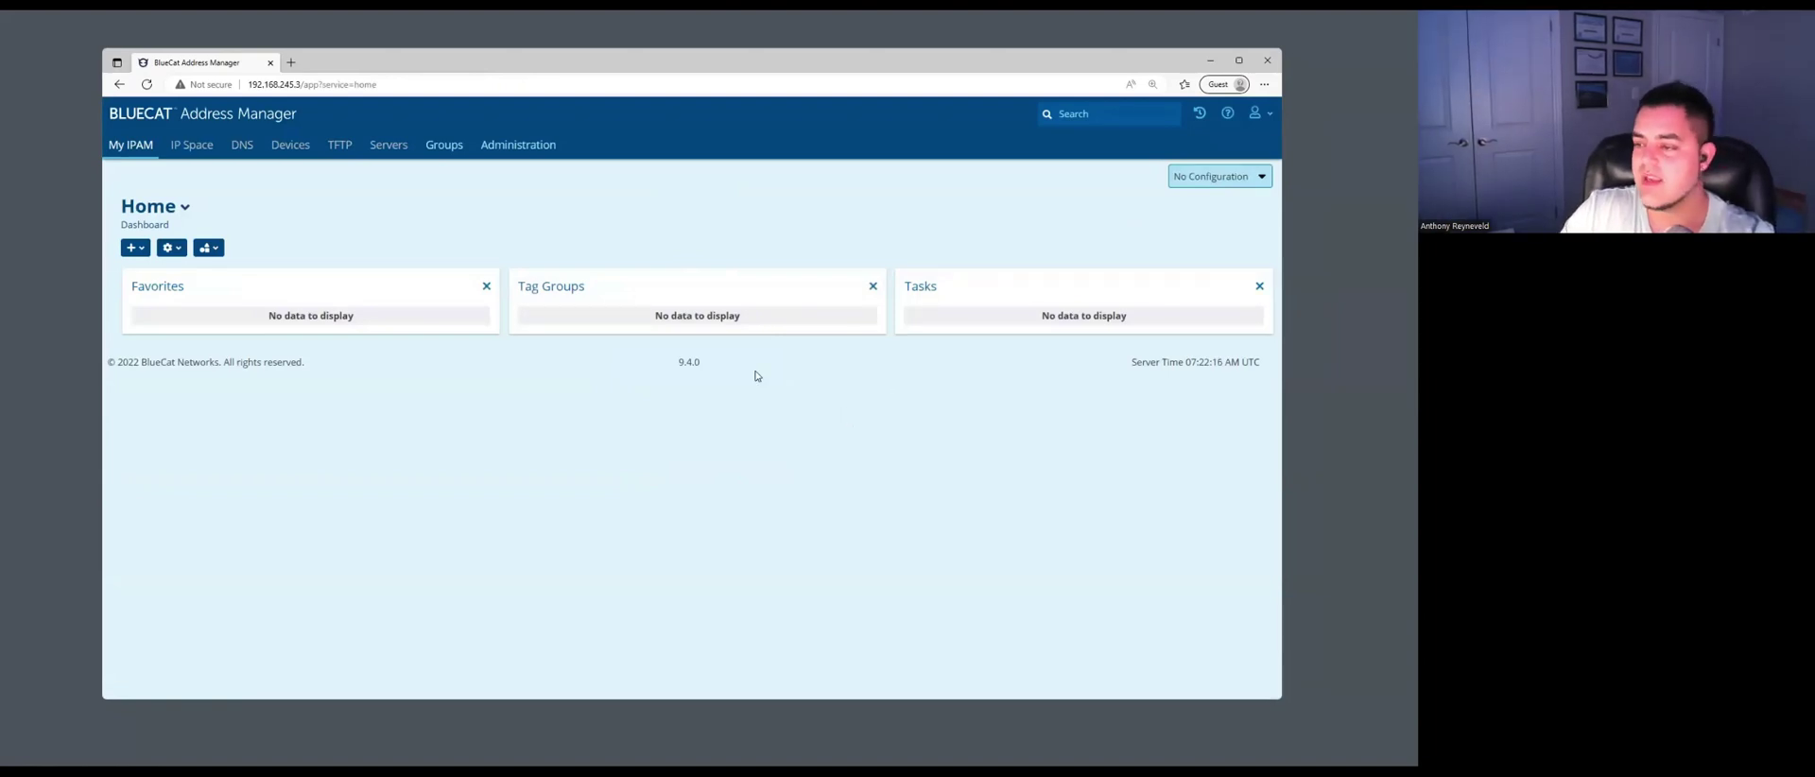
Check that no configurations exist yet, then go to the Administration page.
left_click_drag(709, 368, 677, 370)
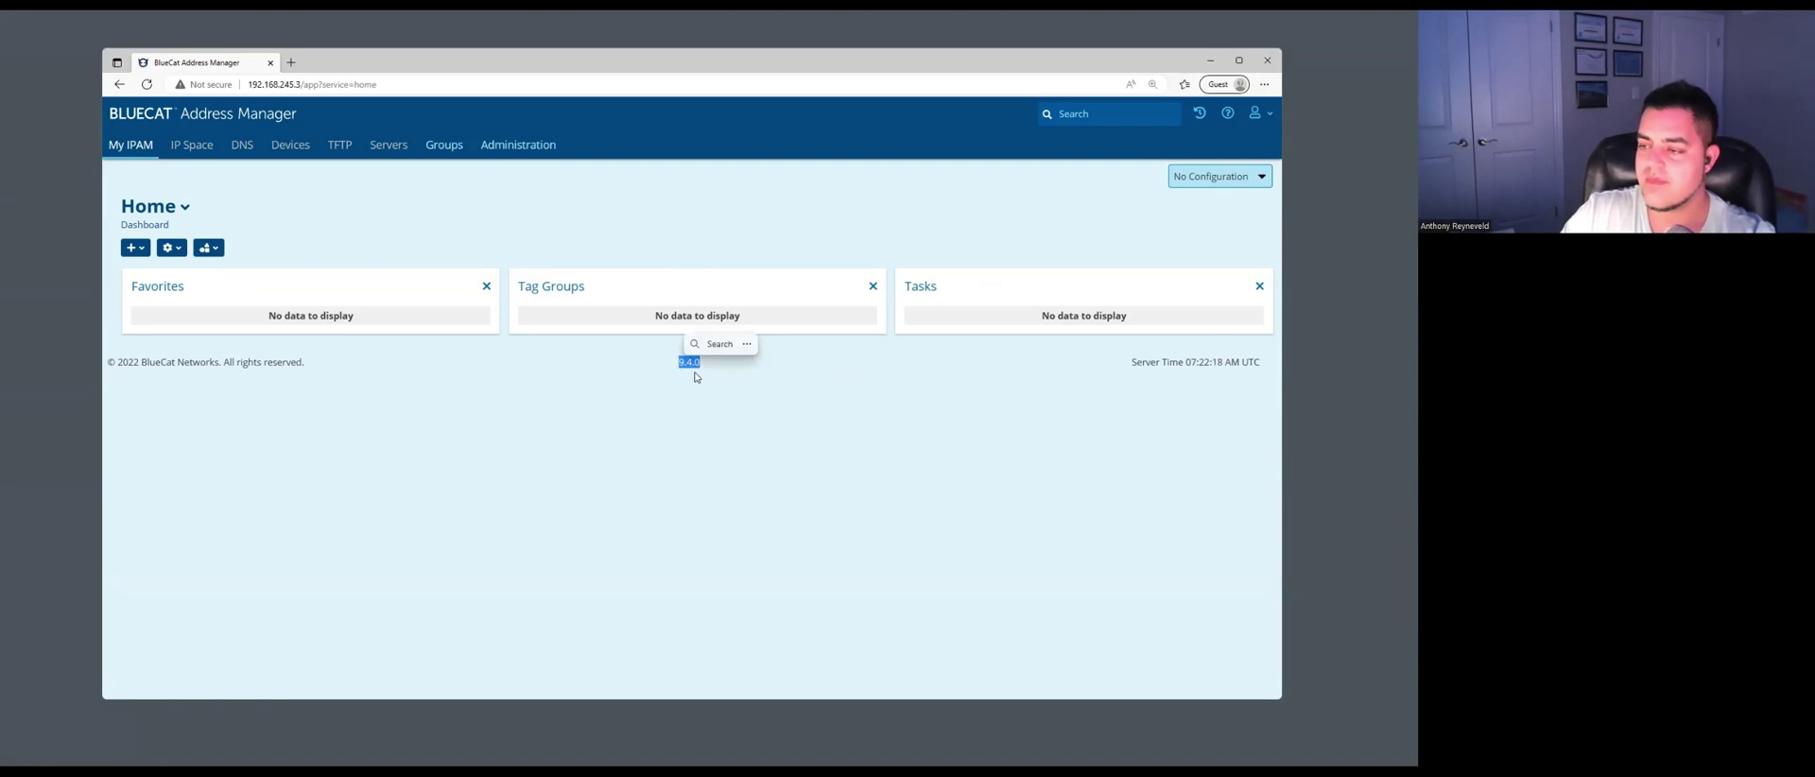
left_click(707, 380)
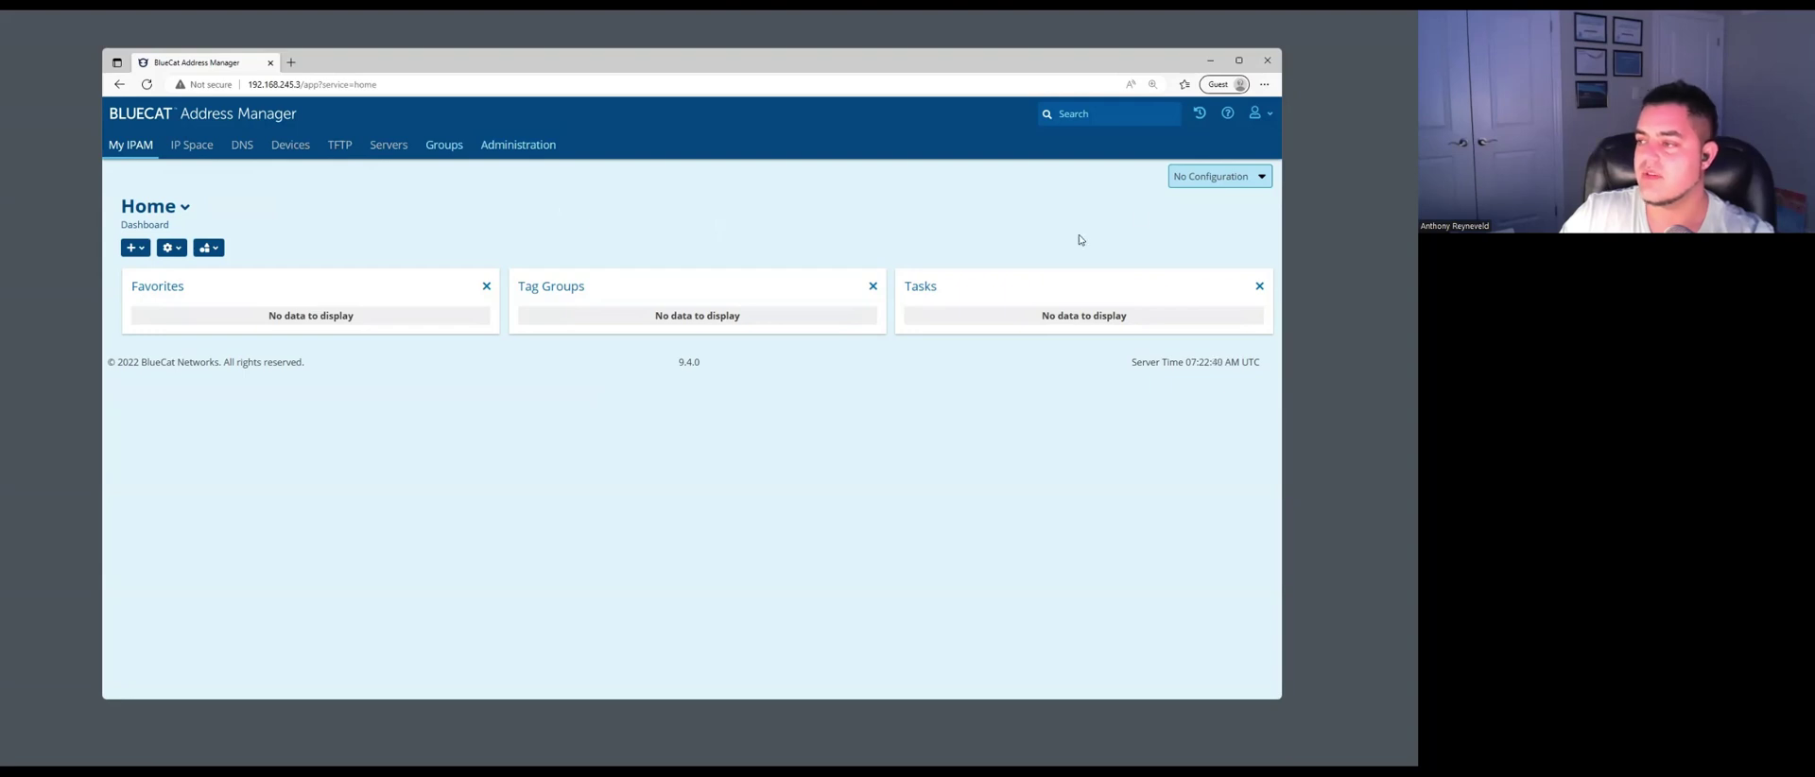
left_click(1235, 181)
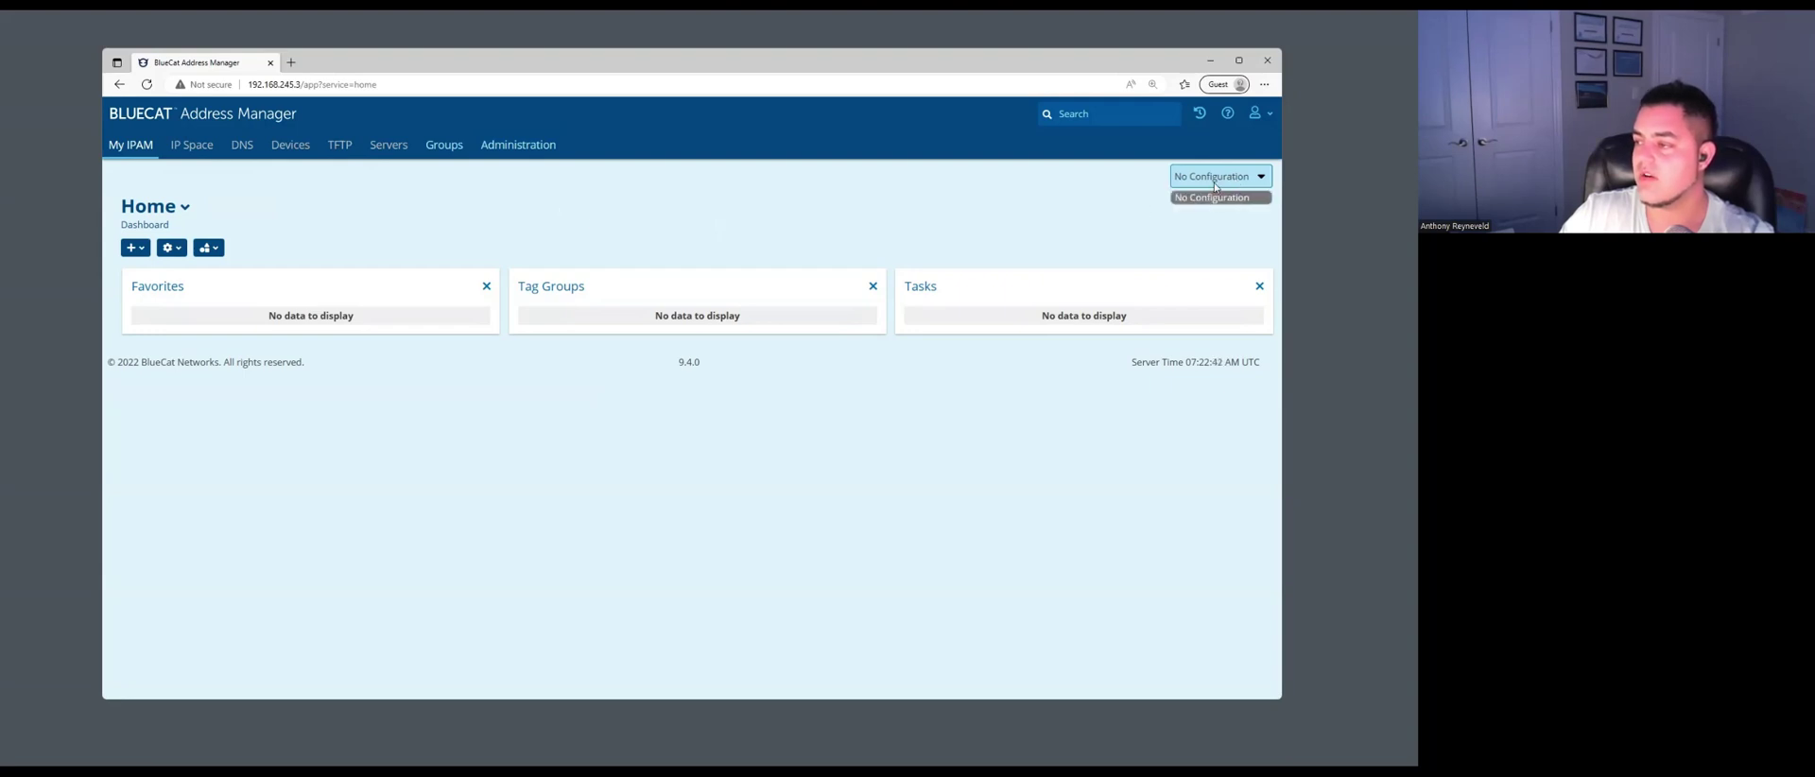
left_click(1196, 196)
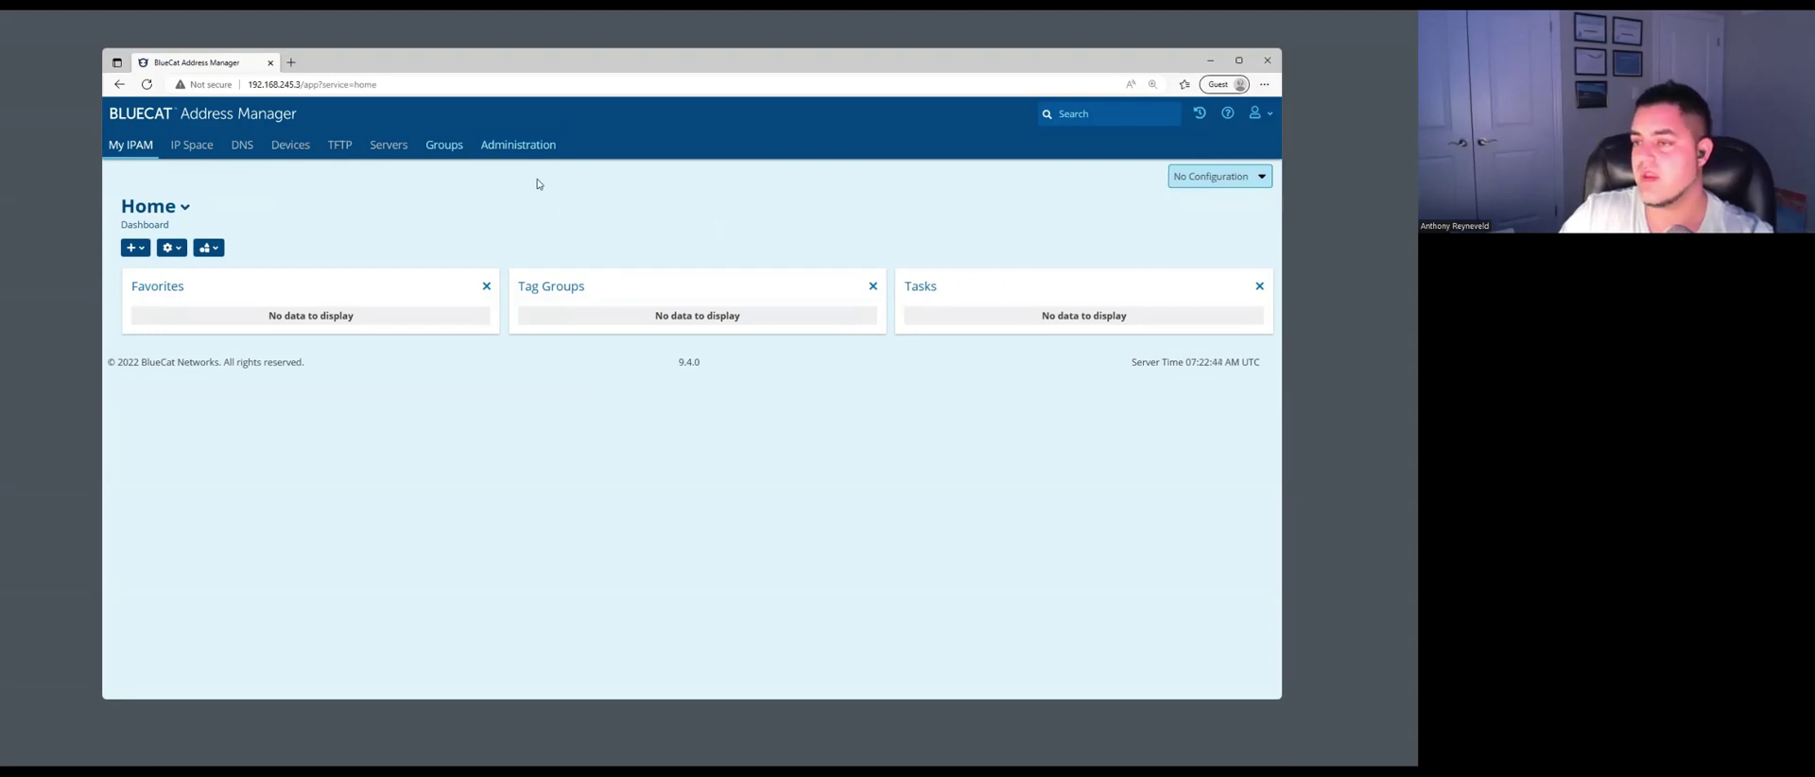
left_click(518, 149)
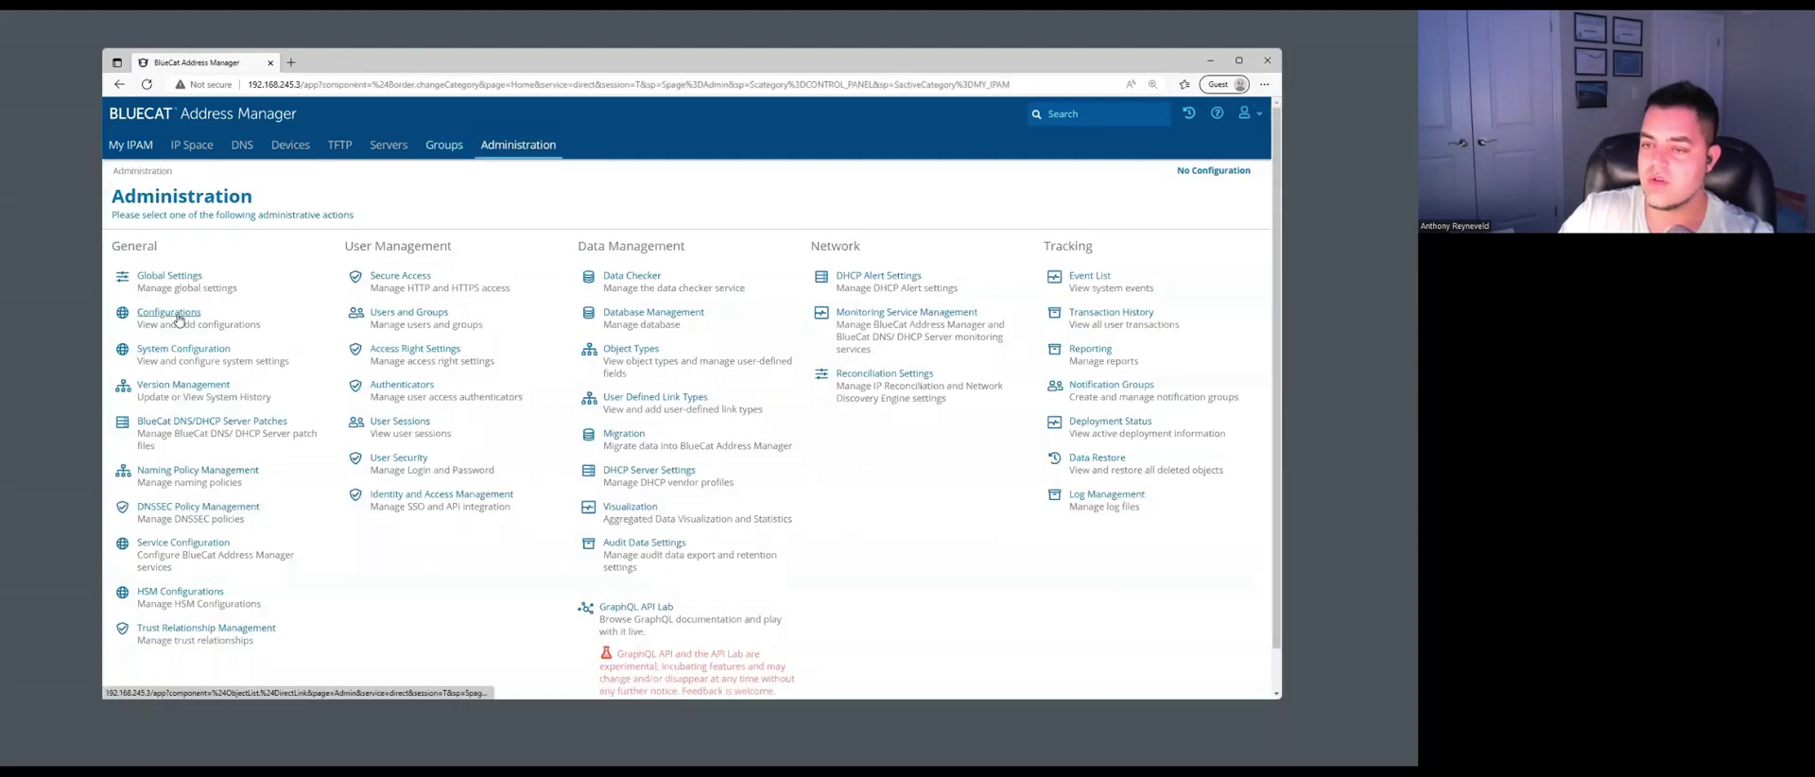
Add a new configuration named 'Default Config' from the Configurations list.
left_click(178, 316)
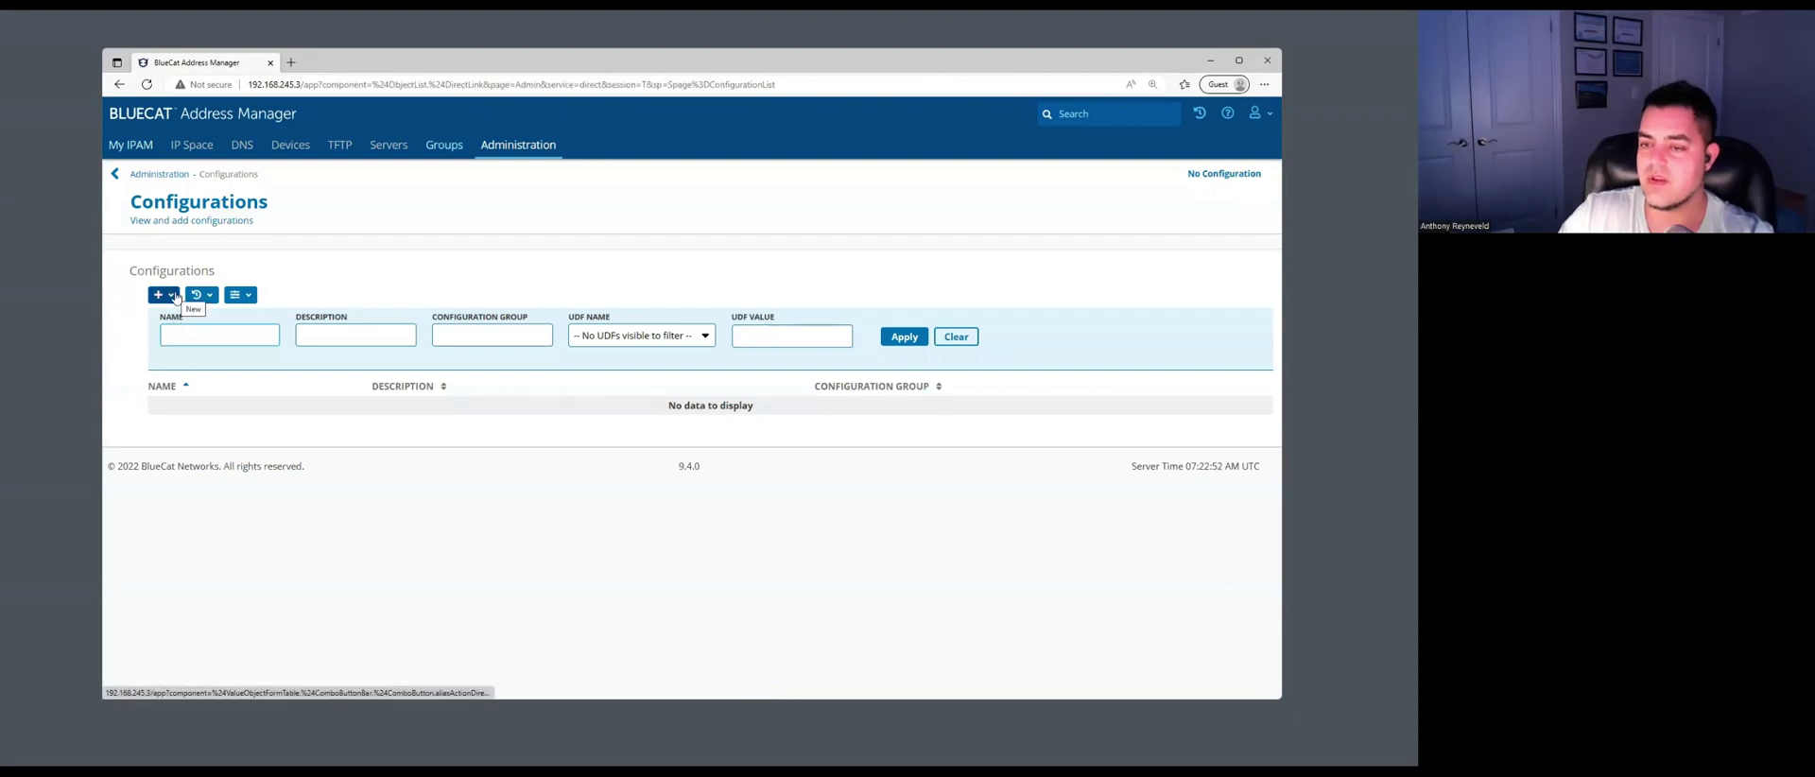
left_click(175, 296)
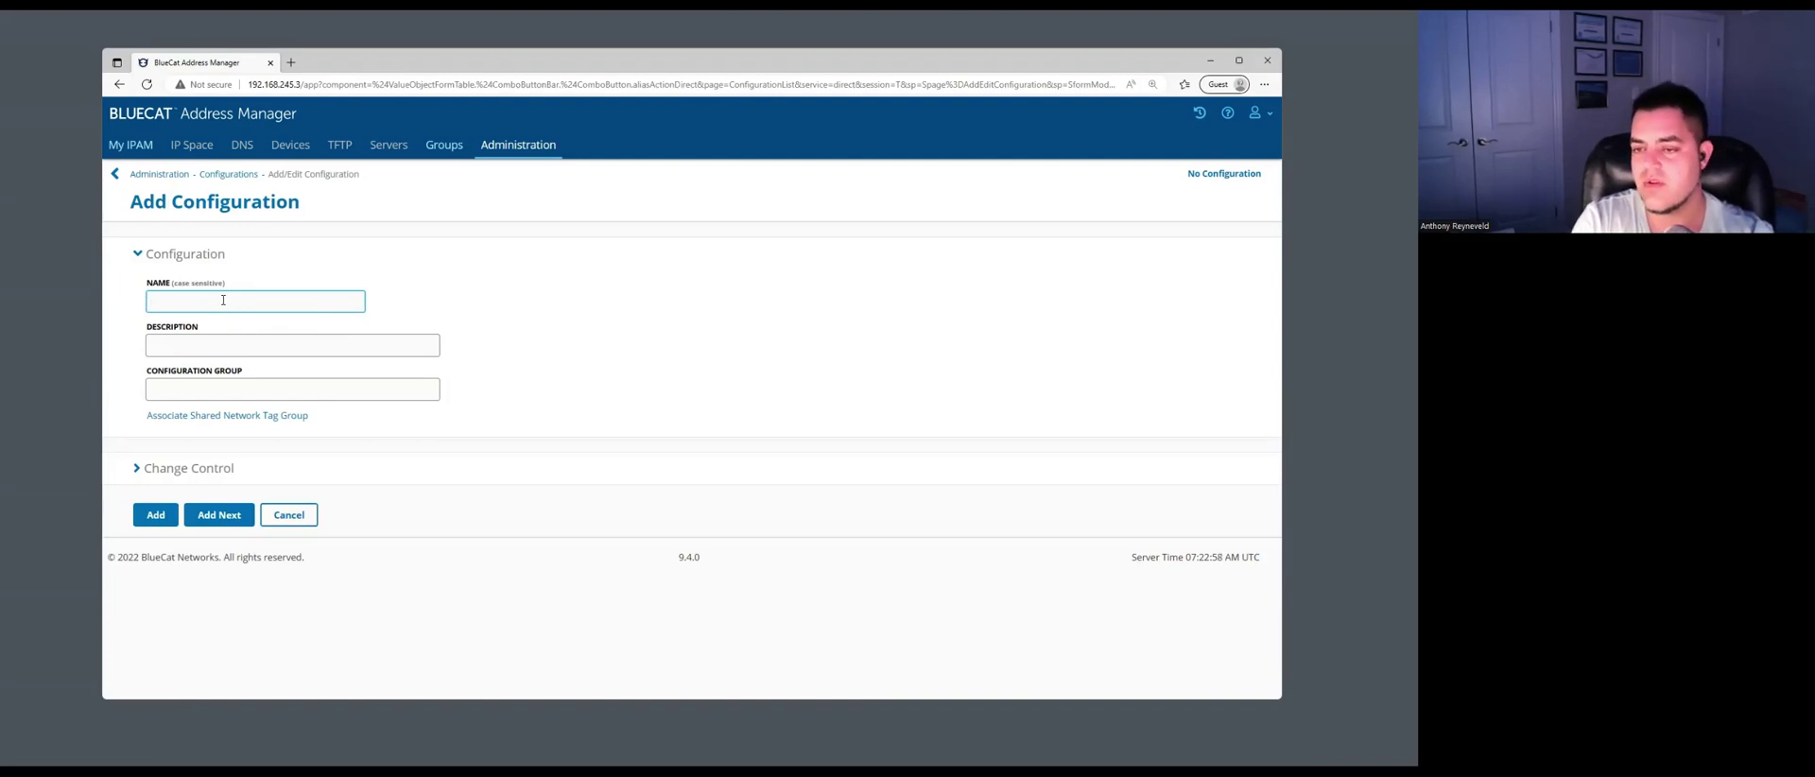
type("Default Config")
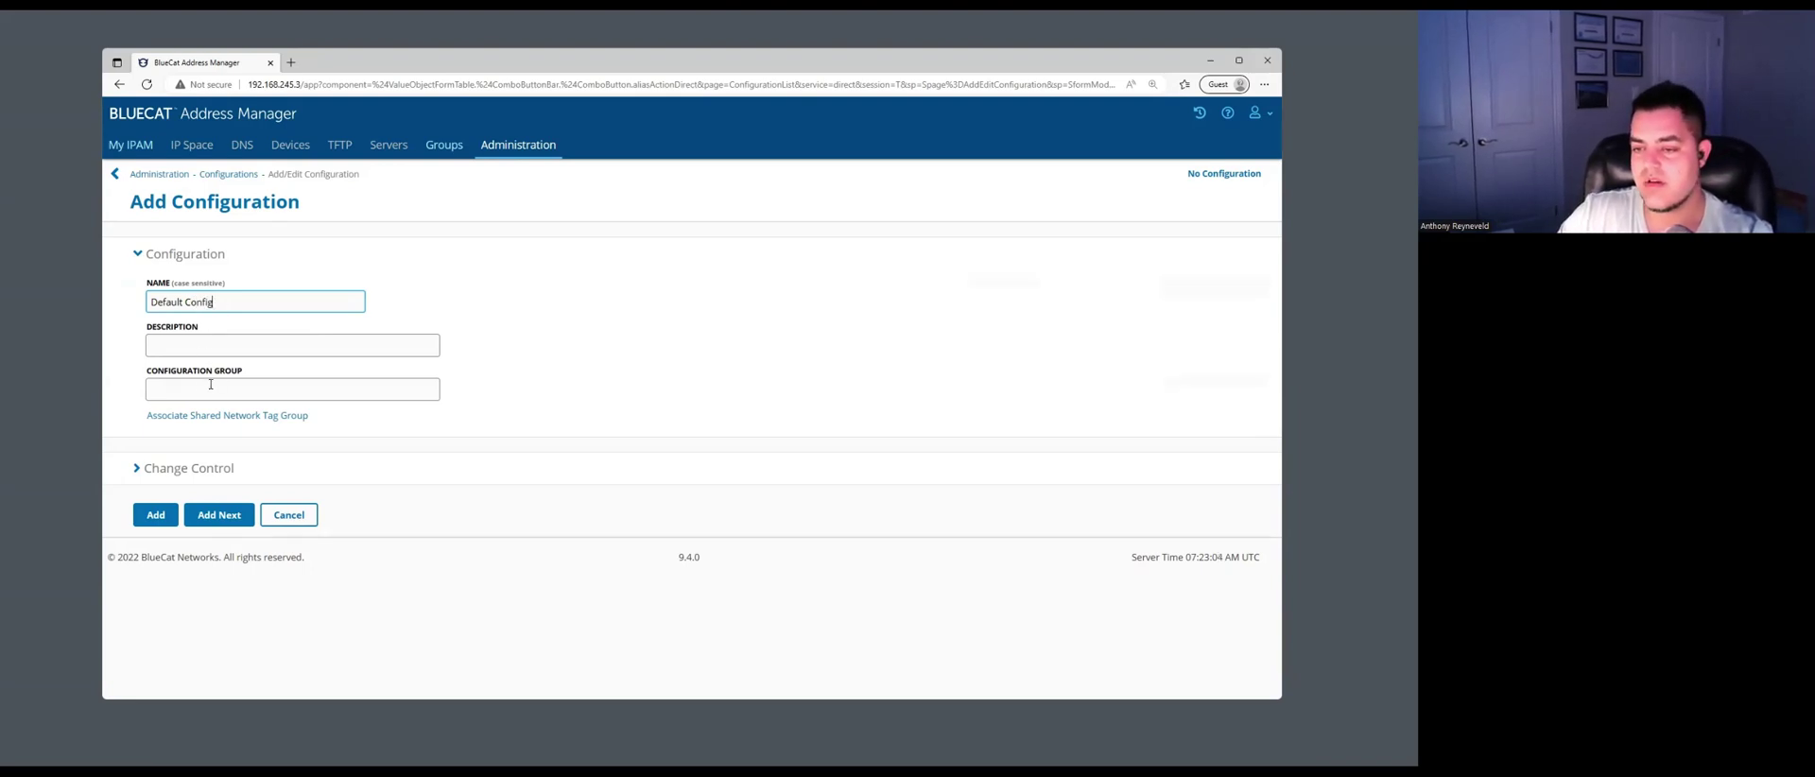
left_click(157, 522)
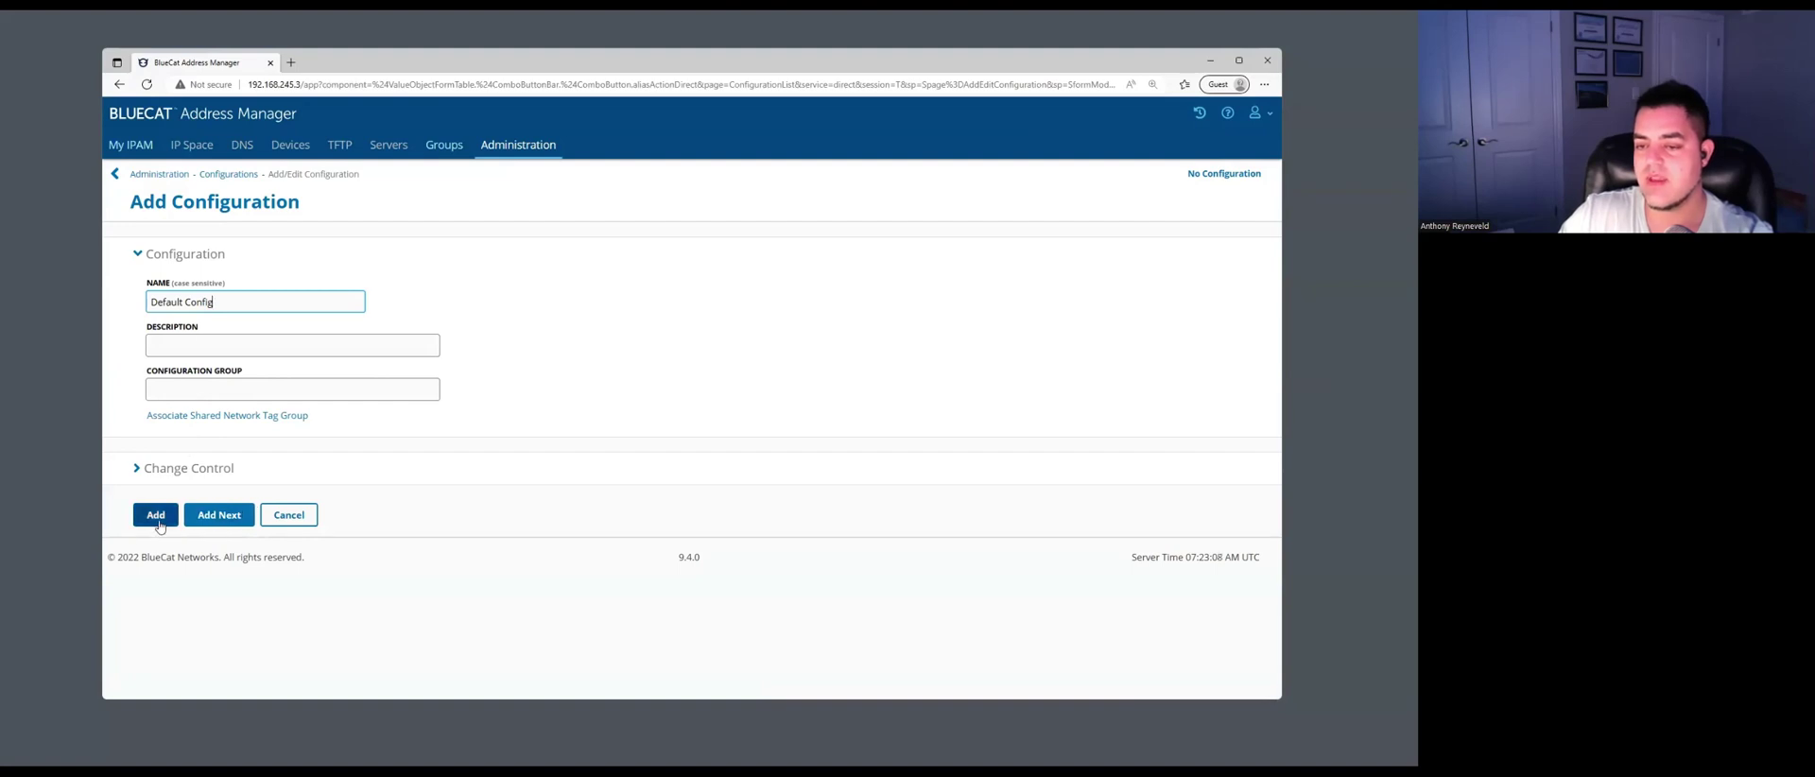
left_click(157, 522)
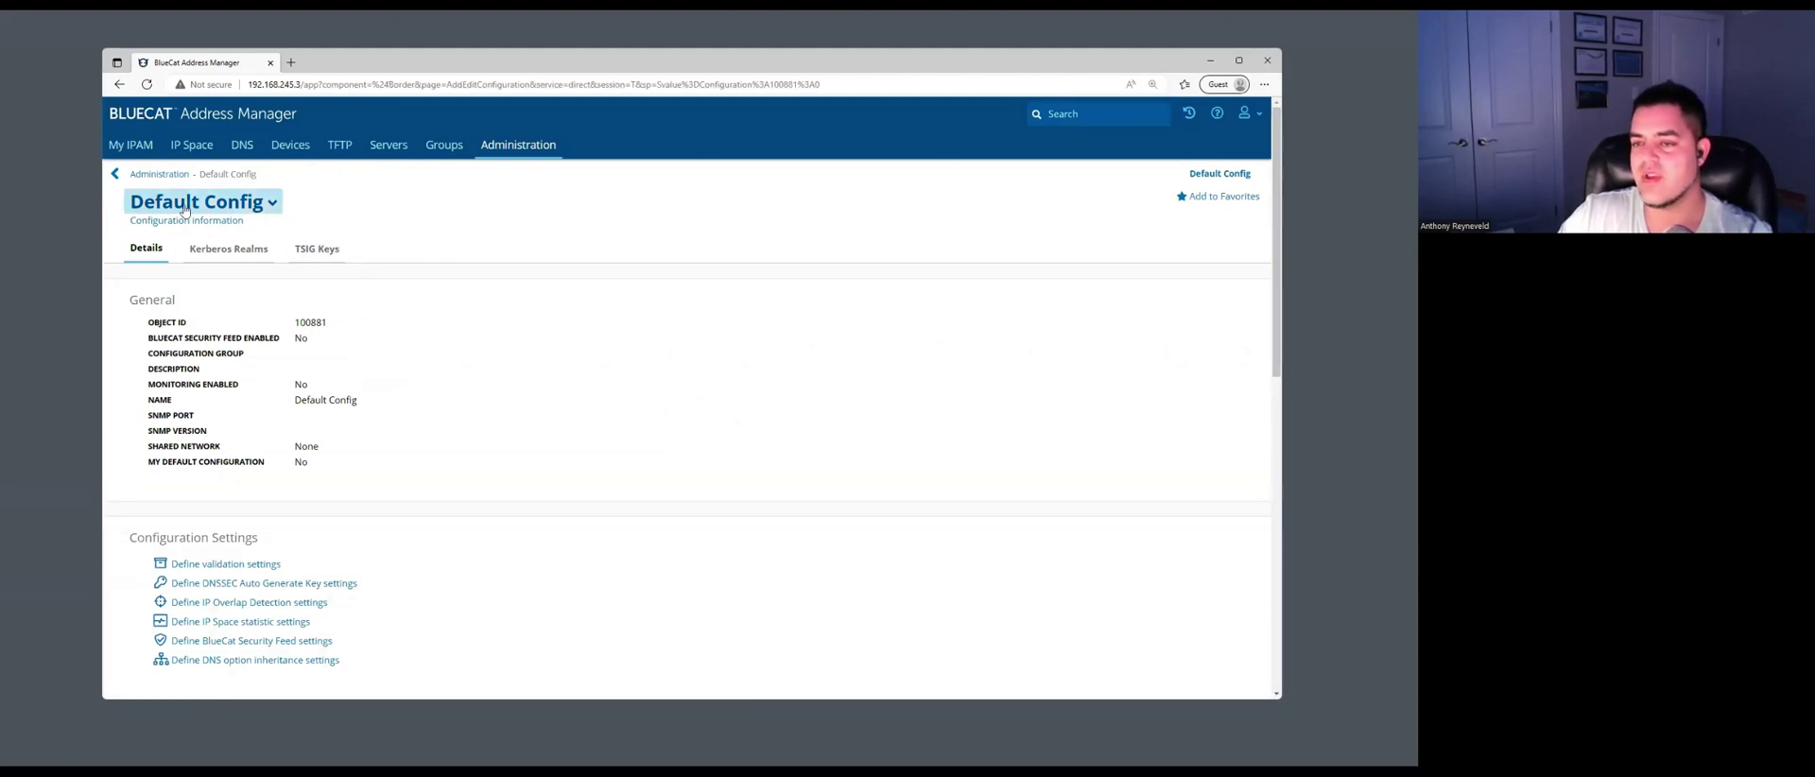
Confirm Default Config is selected, then view its IP Space, DNS and TFTP sections.
left_click(131, 145)
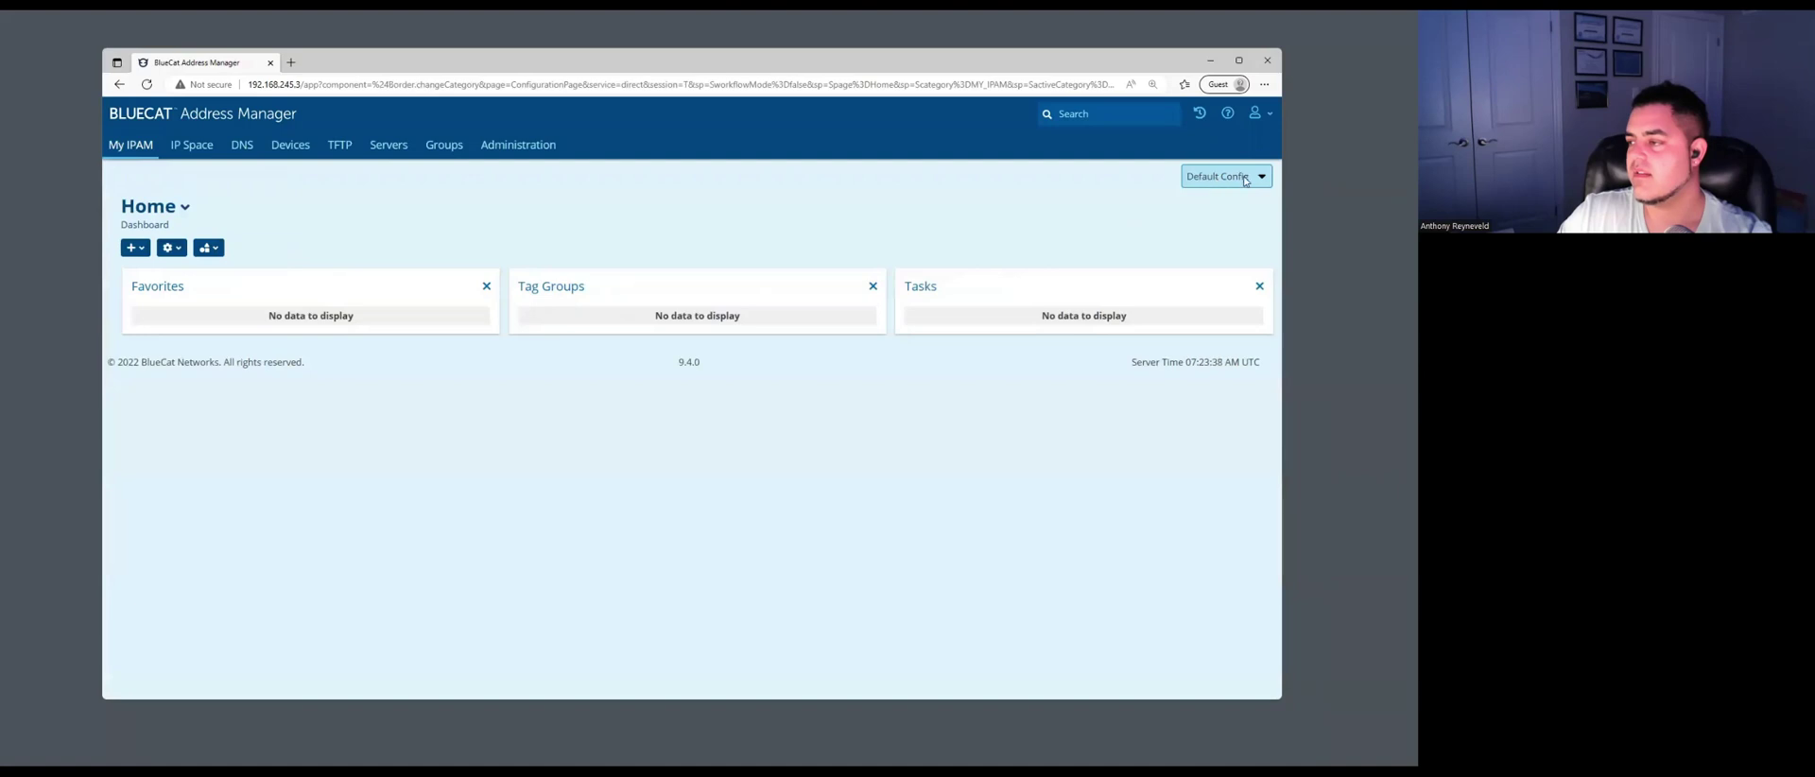
left_click(1245, 180)
left_click(1149, 209)
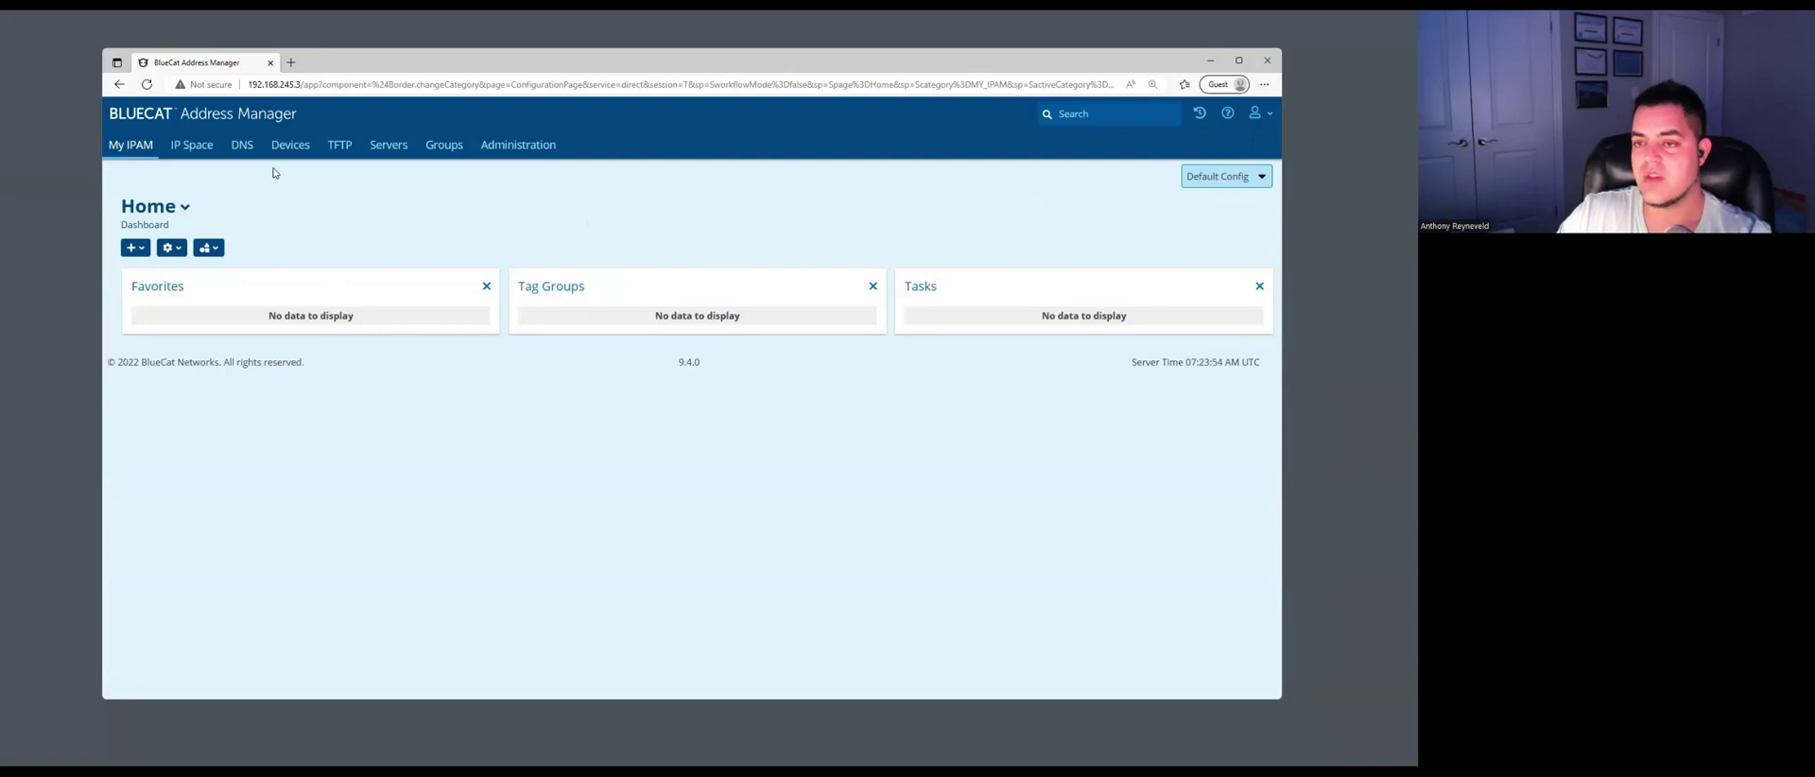
left_click(199, 150)
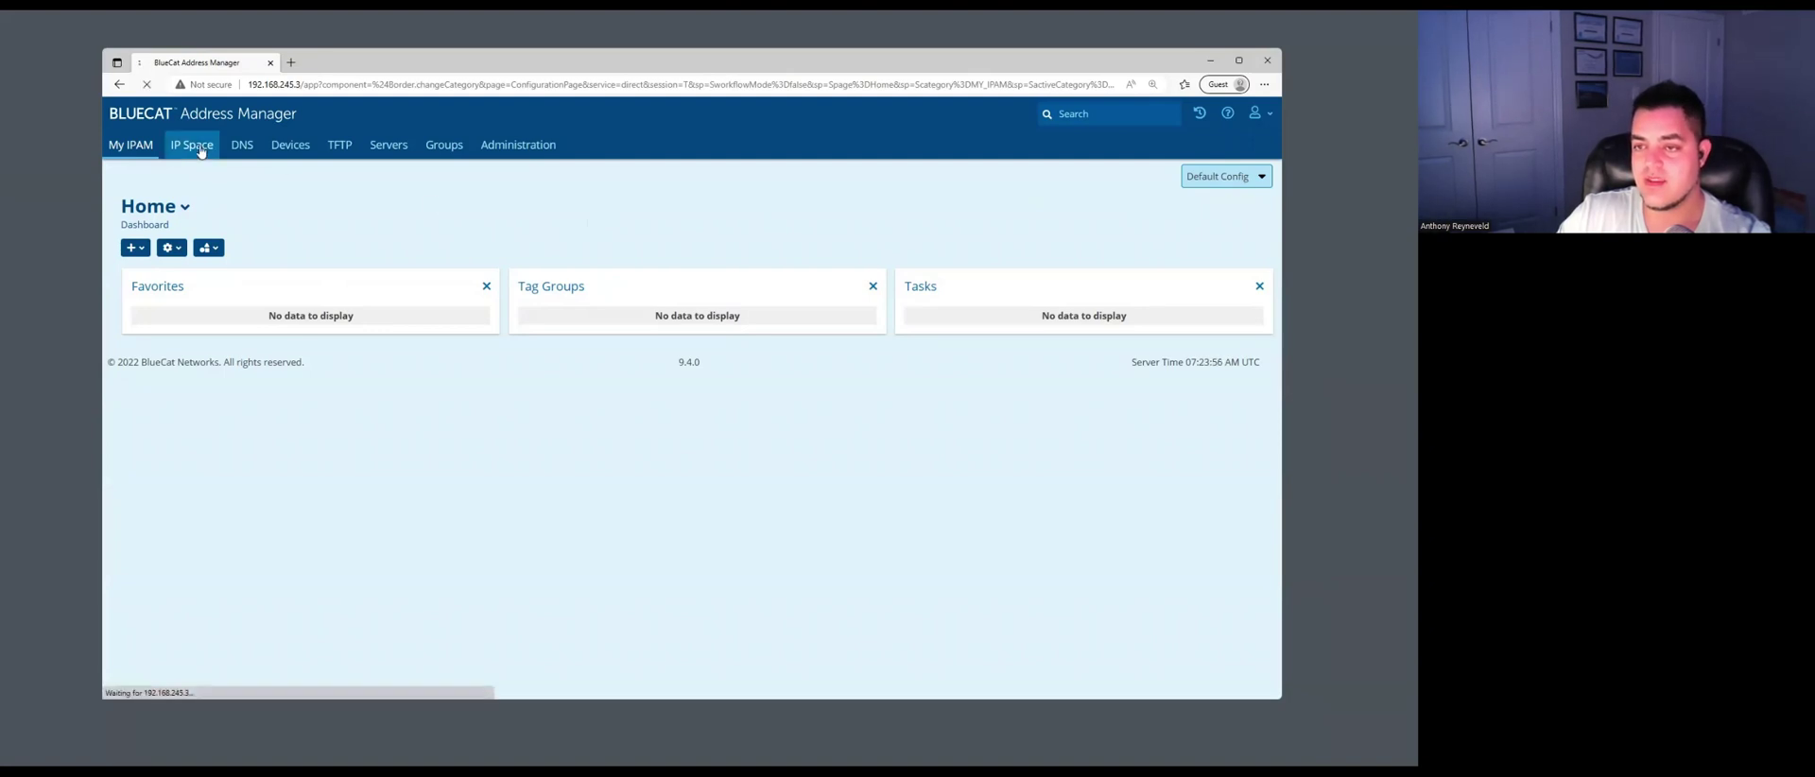
left_click(249, 147)
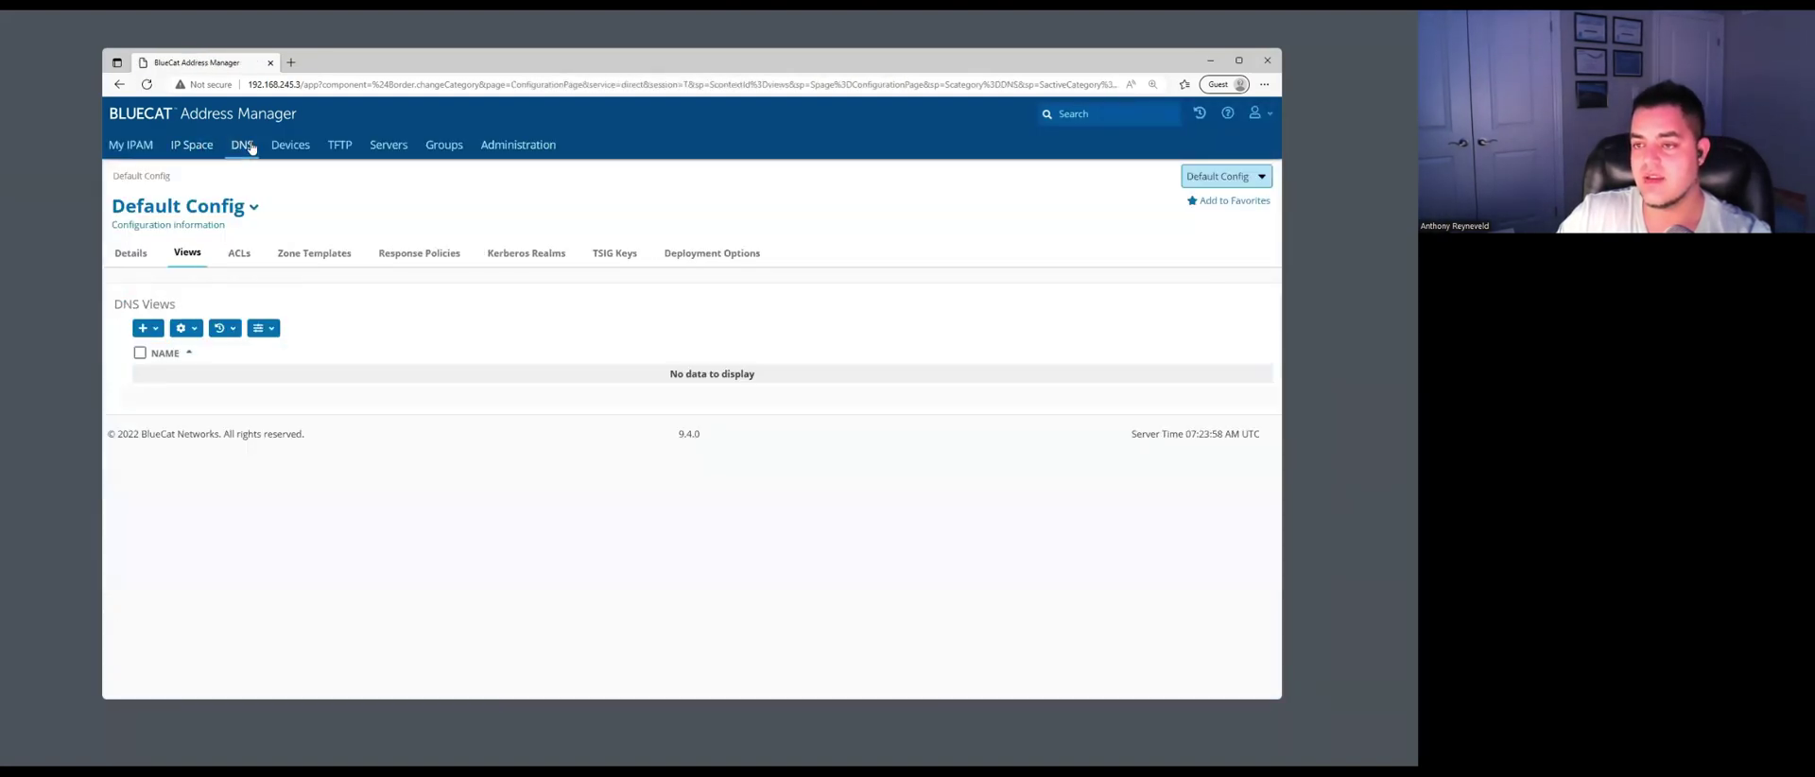
left_click(338, 147)
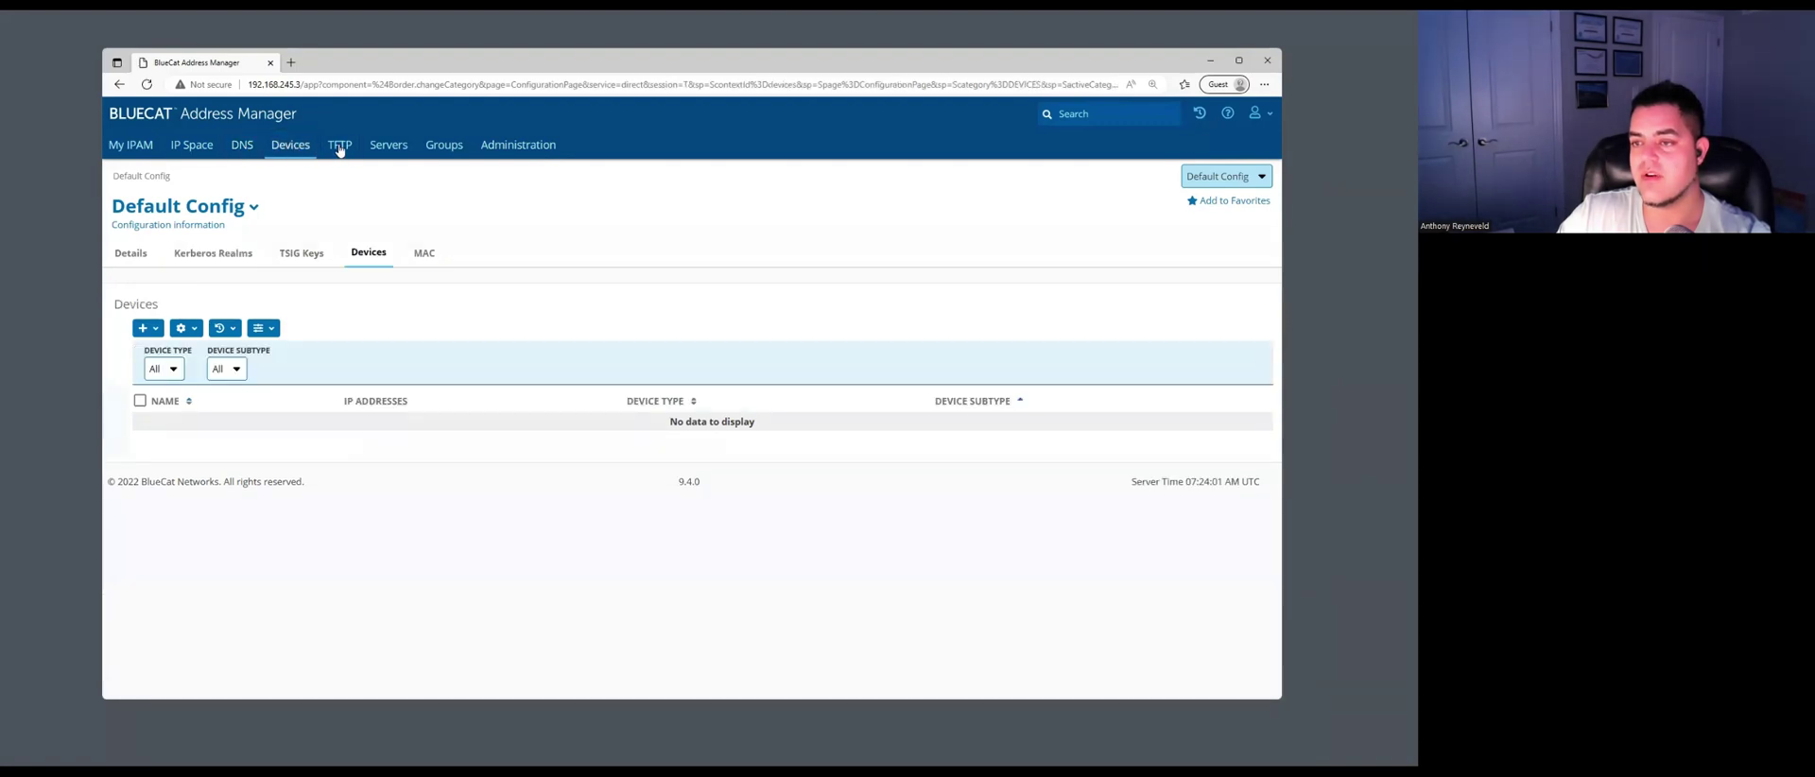